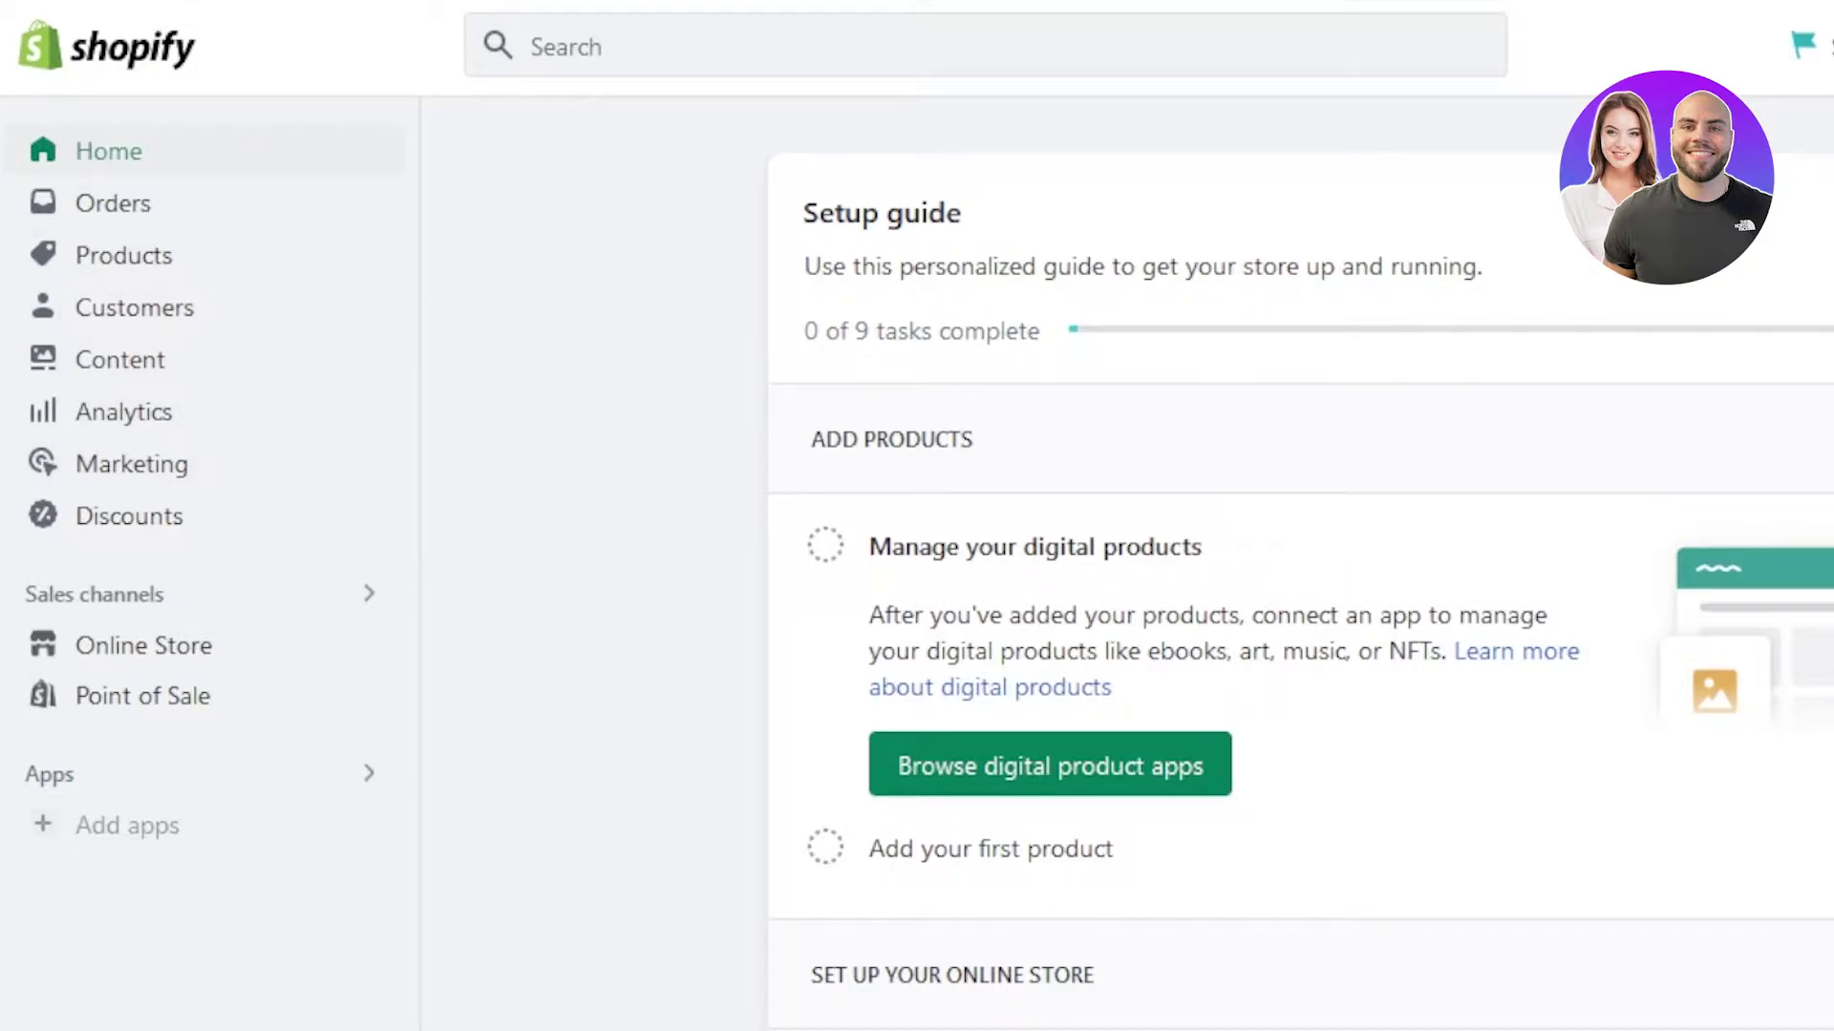
# - Open the Shopify App Store from the Add apps recommendations in the Shopify sidebar
pyautogui.scroll(-6, 1298, 573)
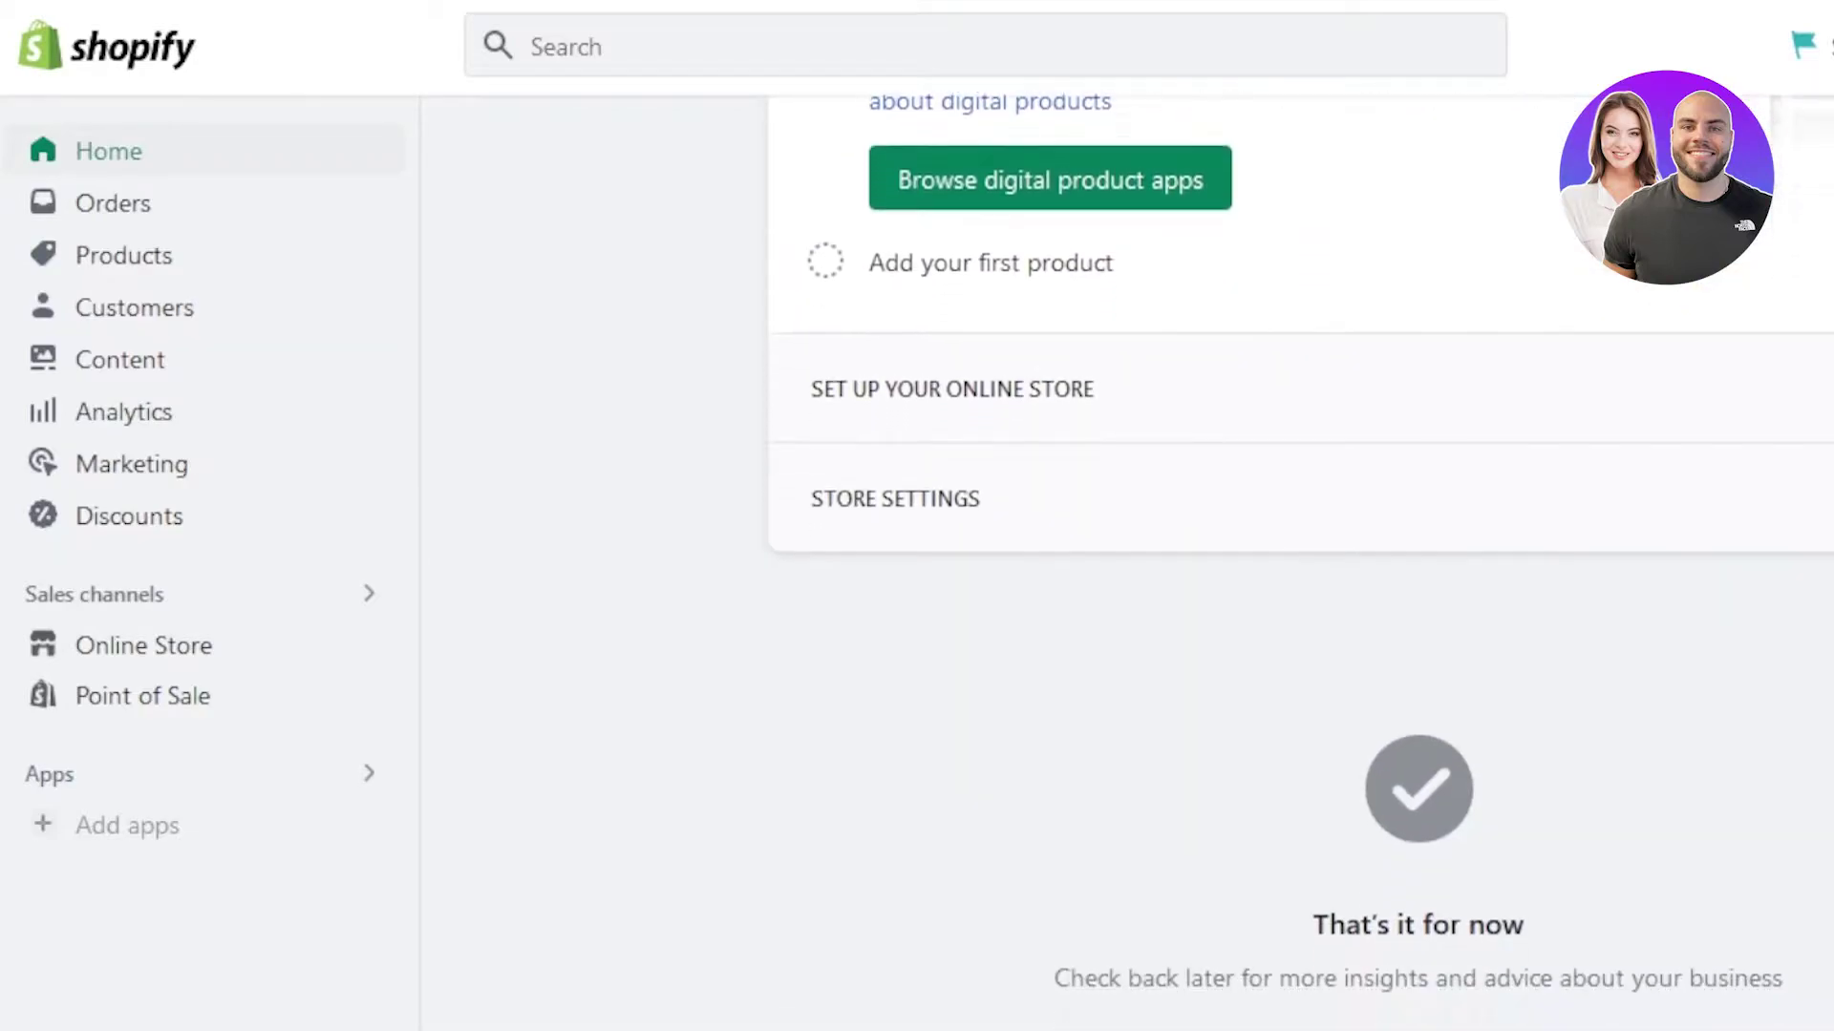
pyautogui.scroll(6, 1298, 573)
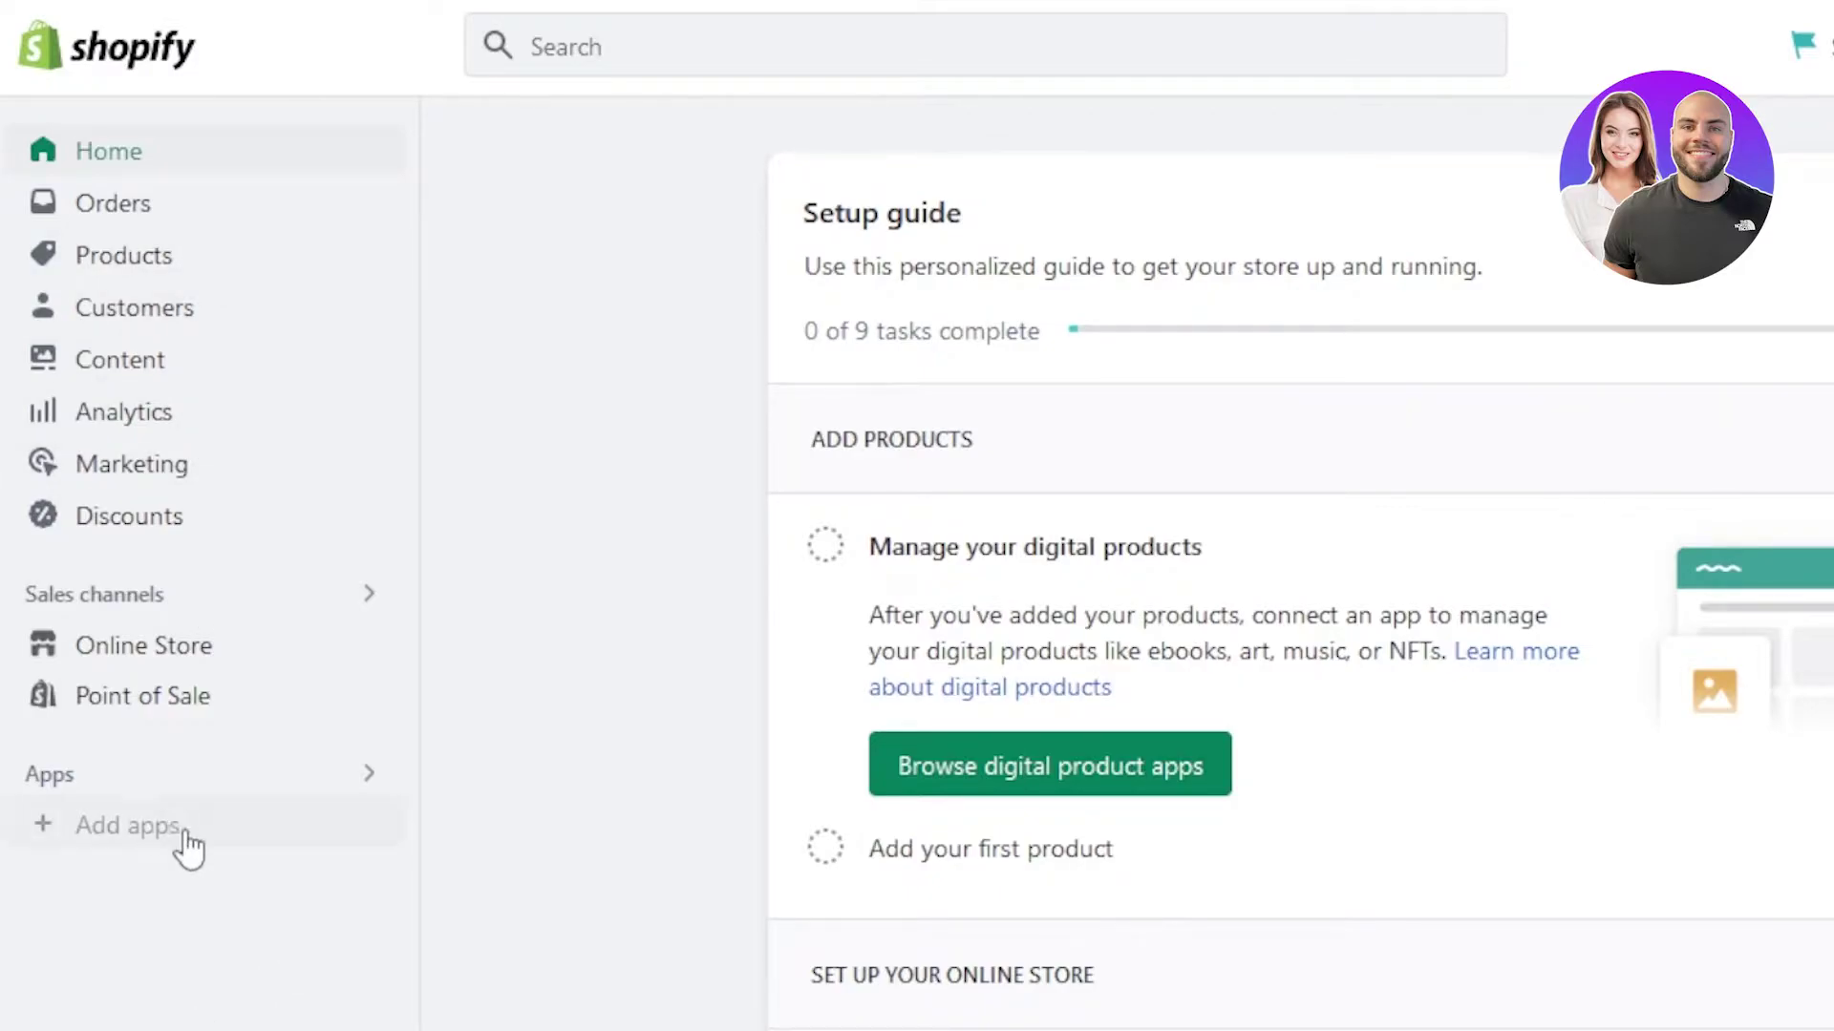
pyautogui.click(84, 831)
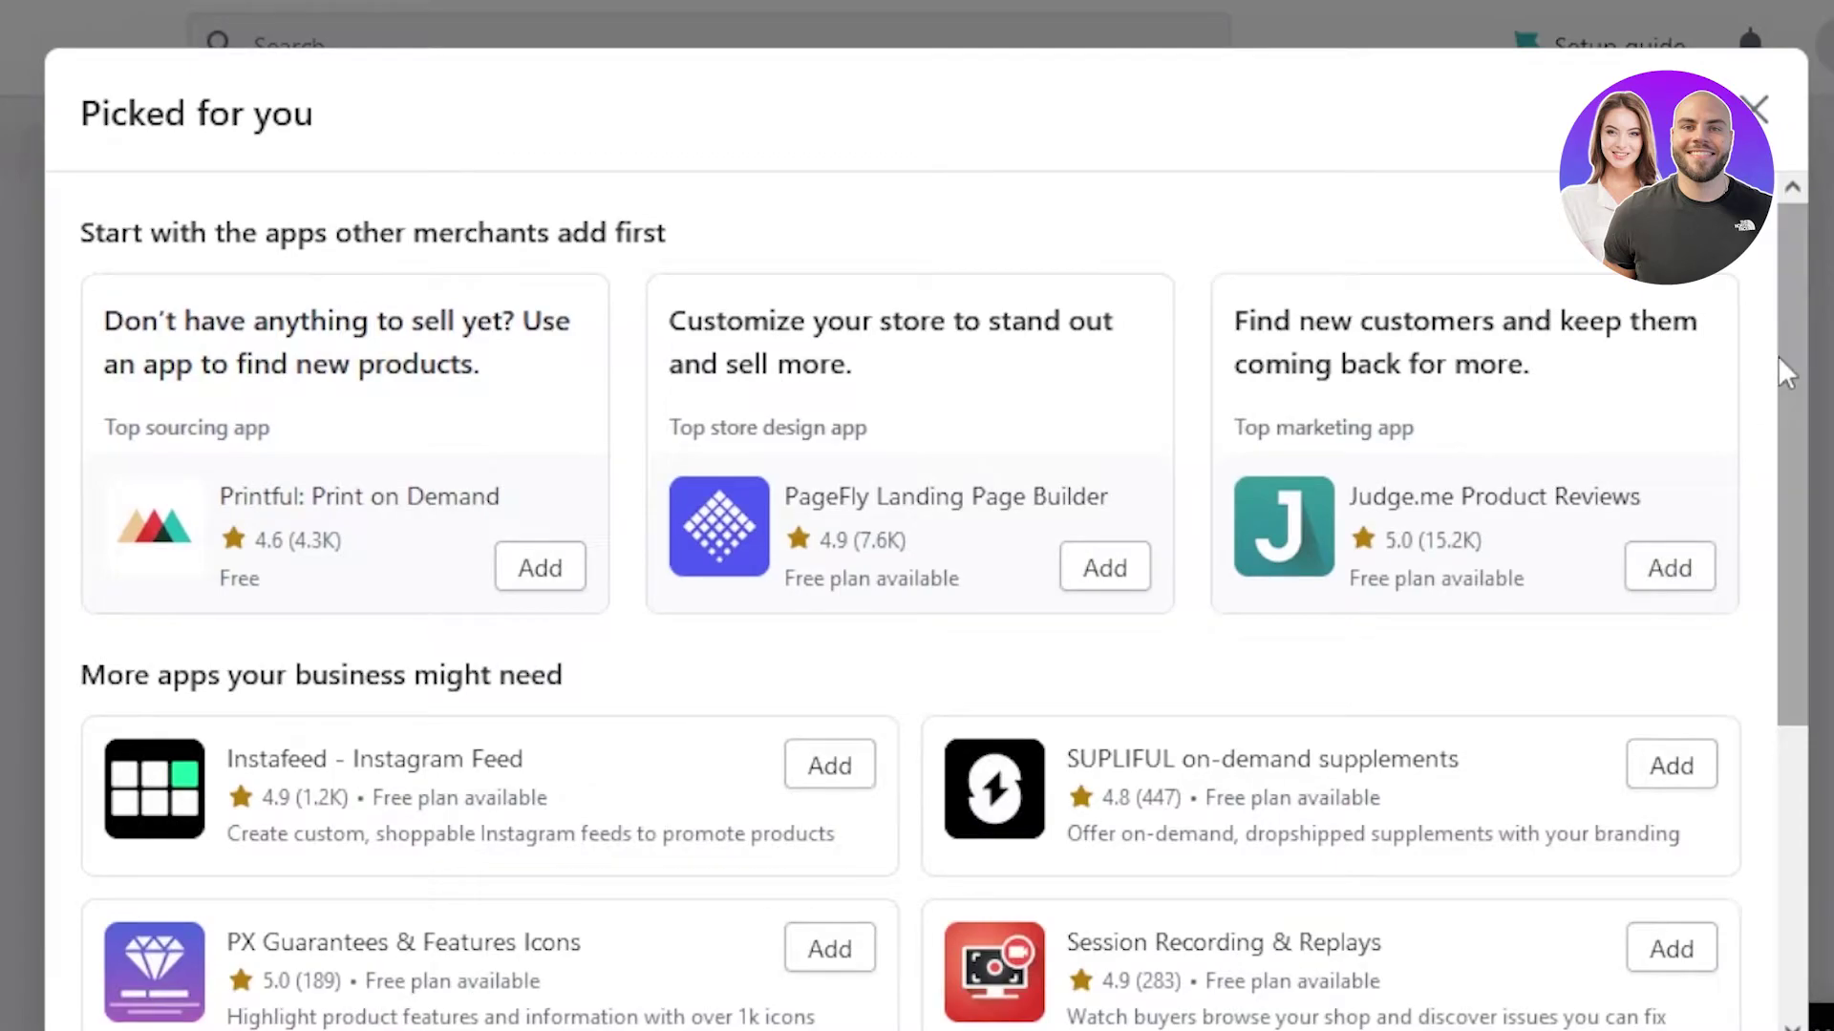
pyautogui.scroll(-5, 1778, 358)
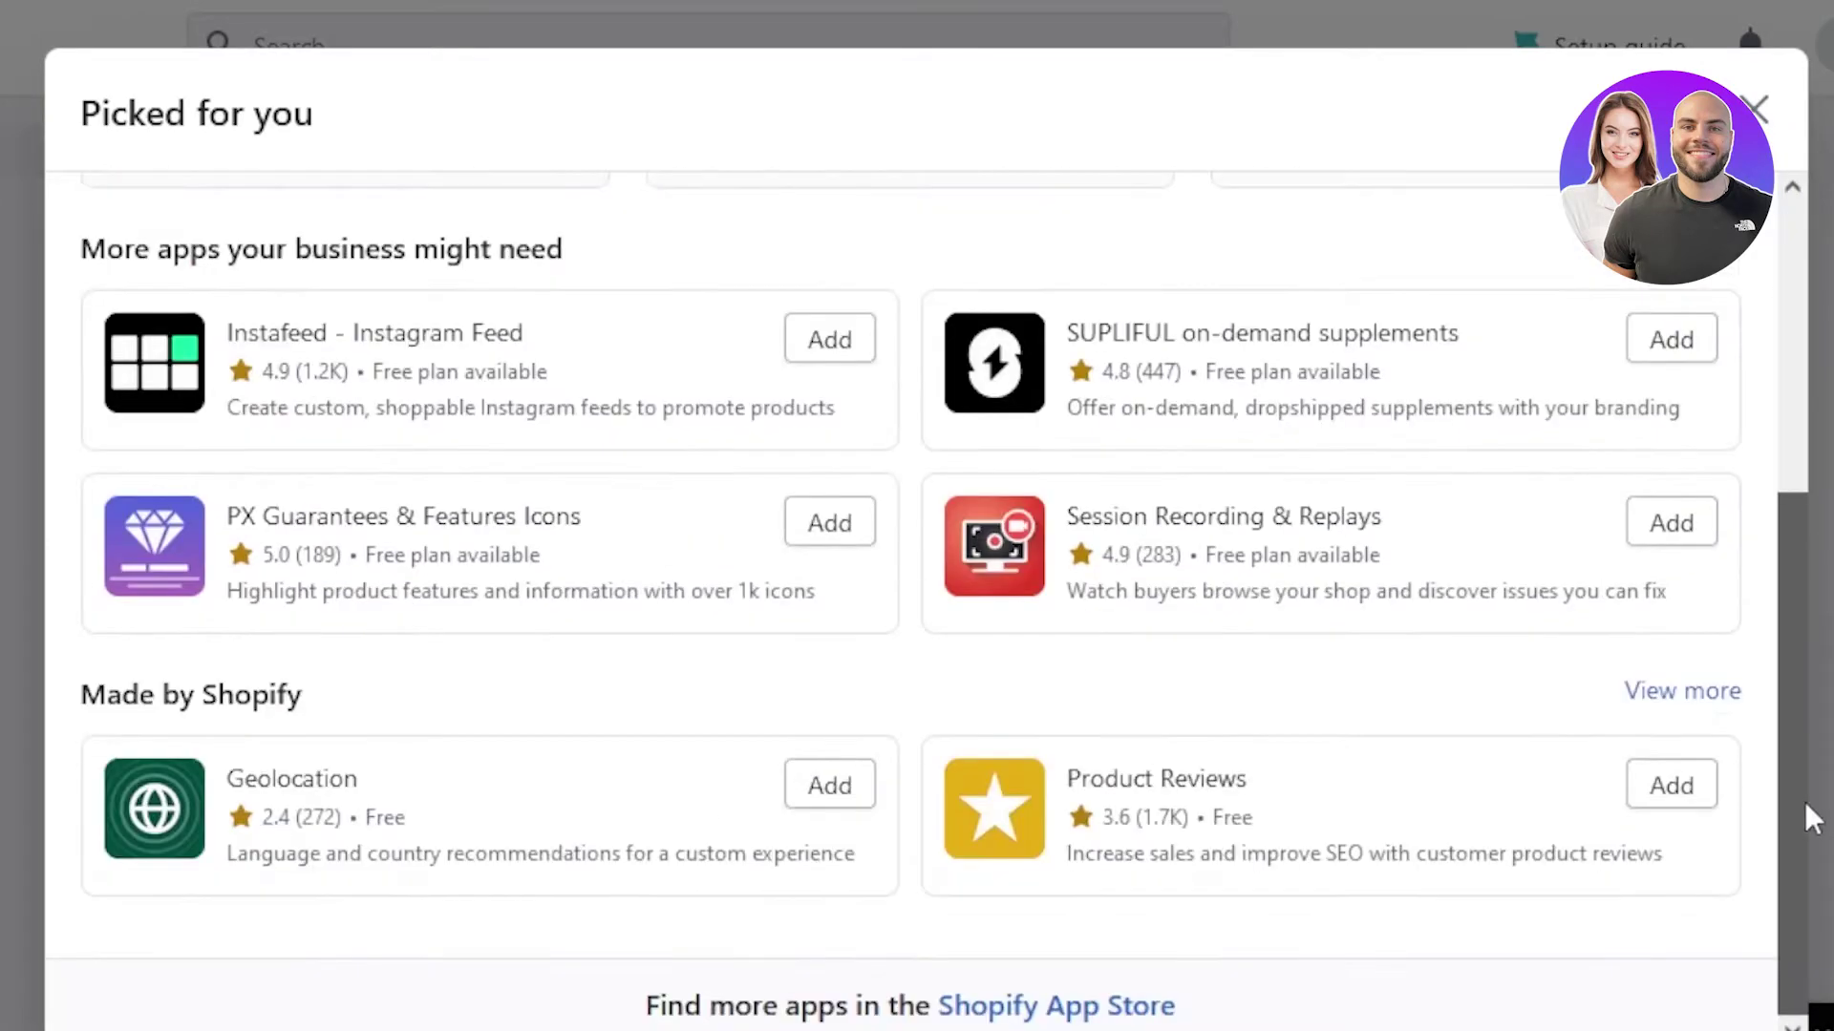
pyautogui.click(1037, 1007)
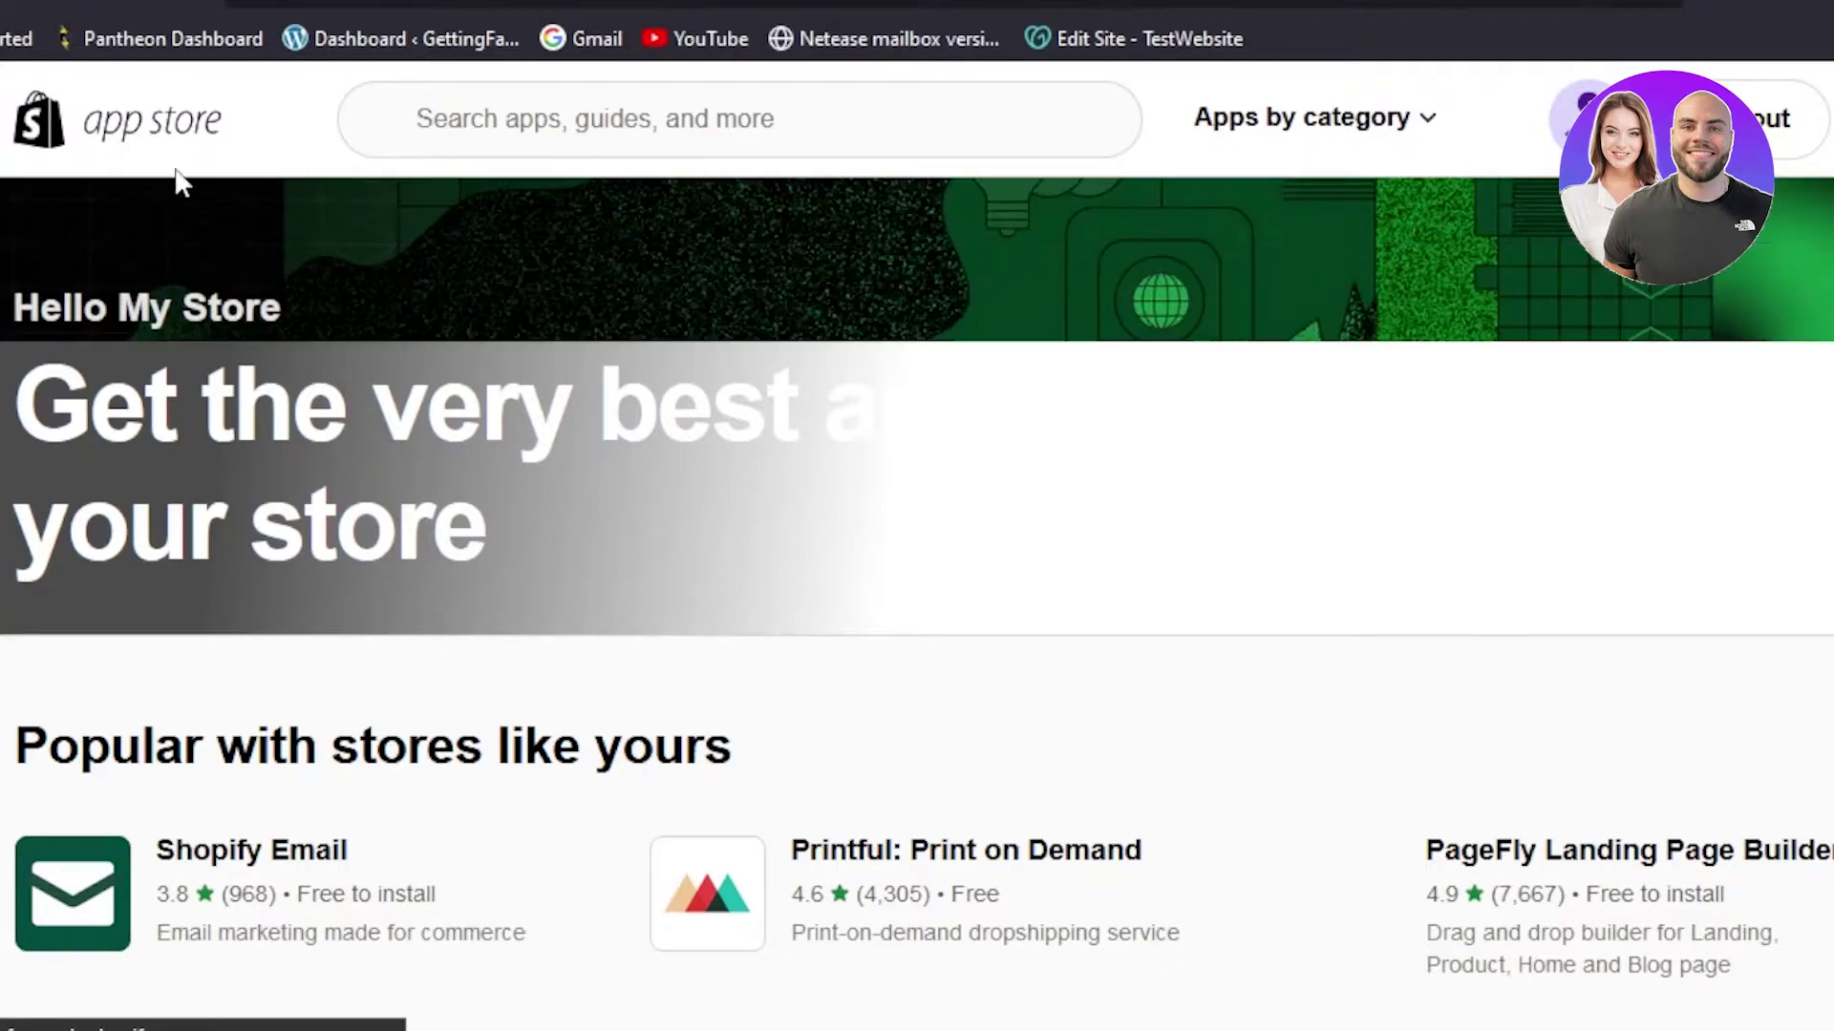
# - Search the app store for 'mailchimp' and choose Add app on Mailchimp: Email Marketing
pyautogui.click(516, 120)
pyautogui.write('mailchimp')
pyautogui.press('Return')
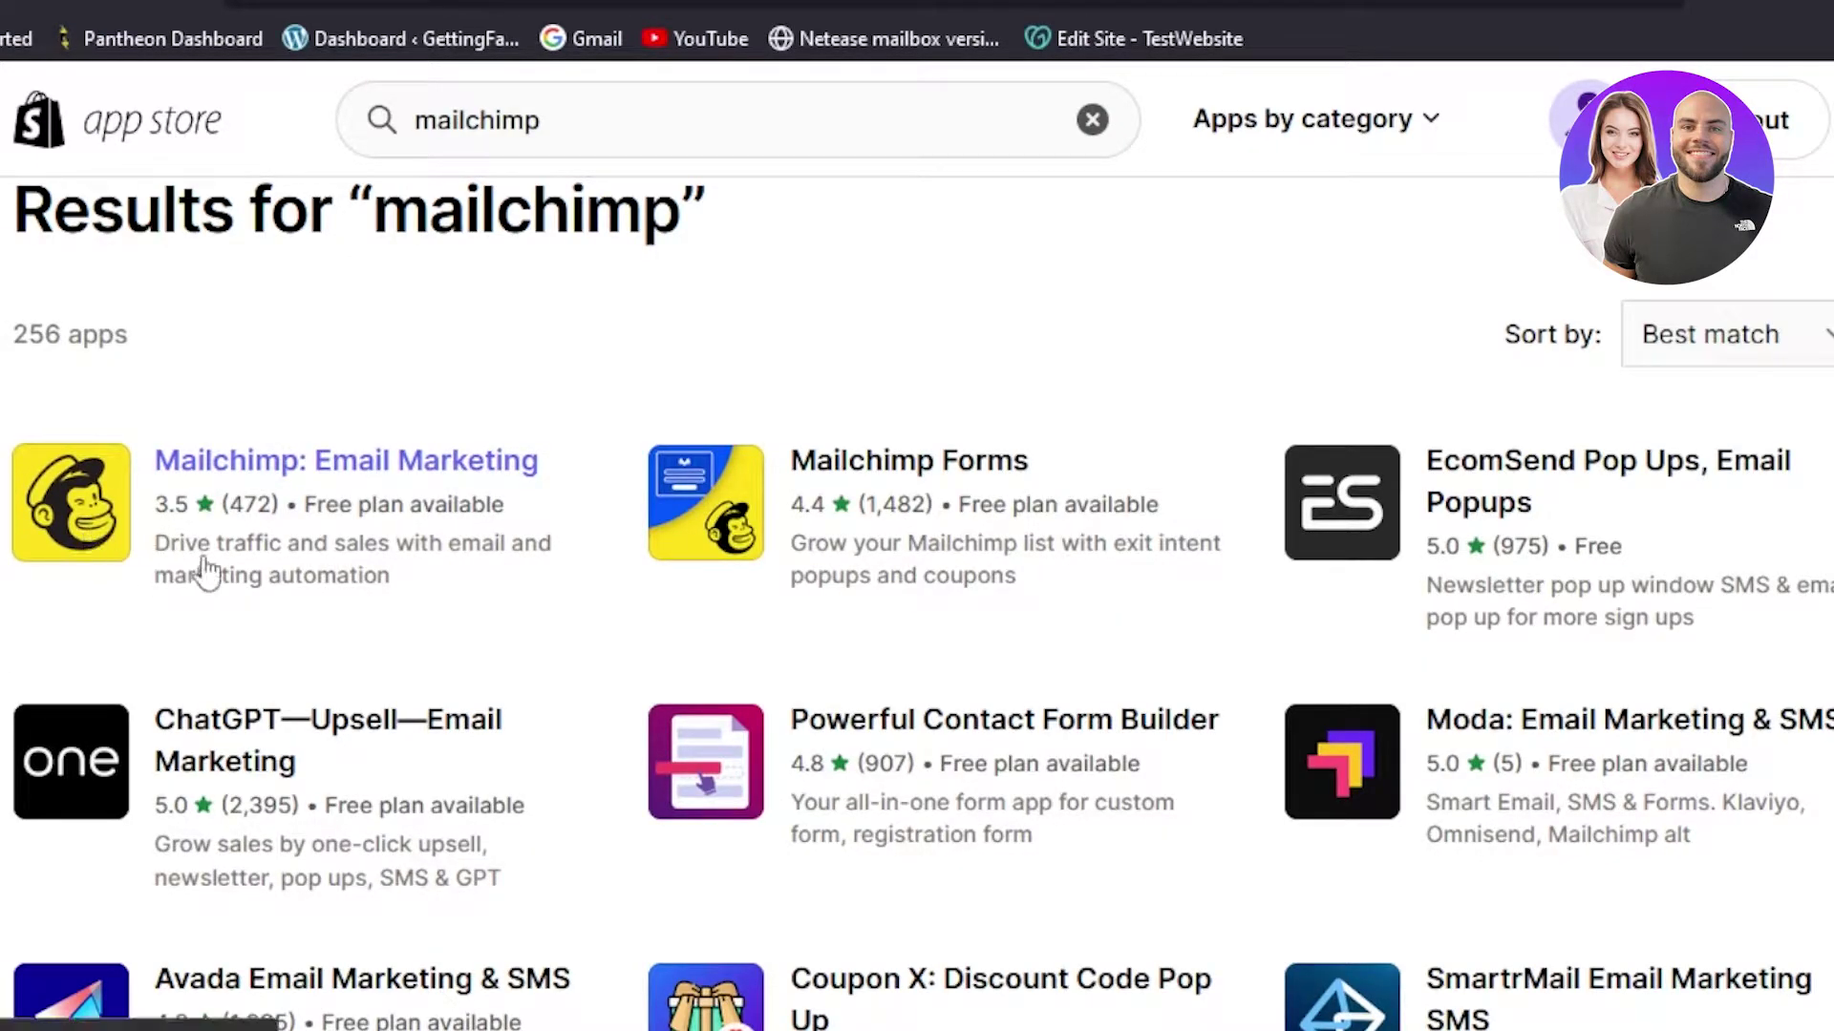
pyautogui.click(127, 561)
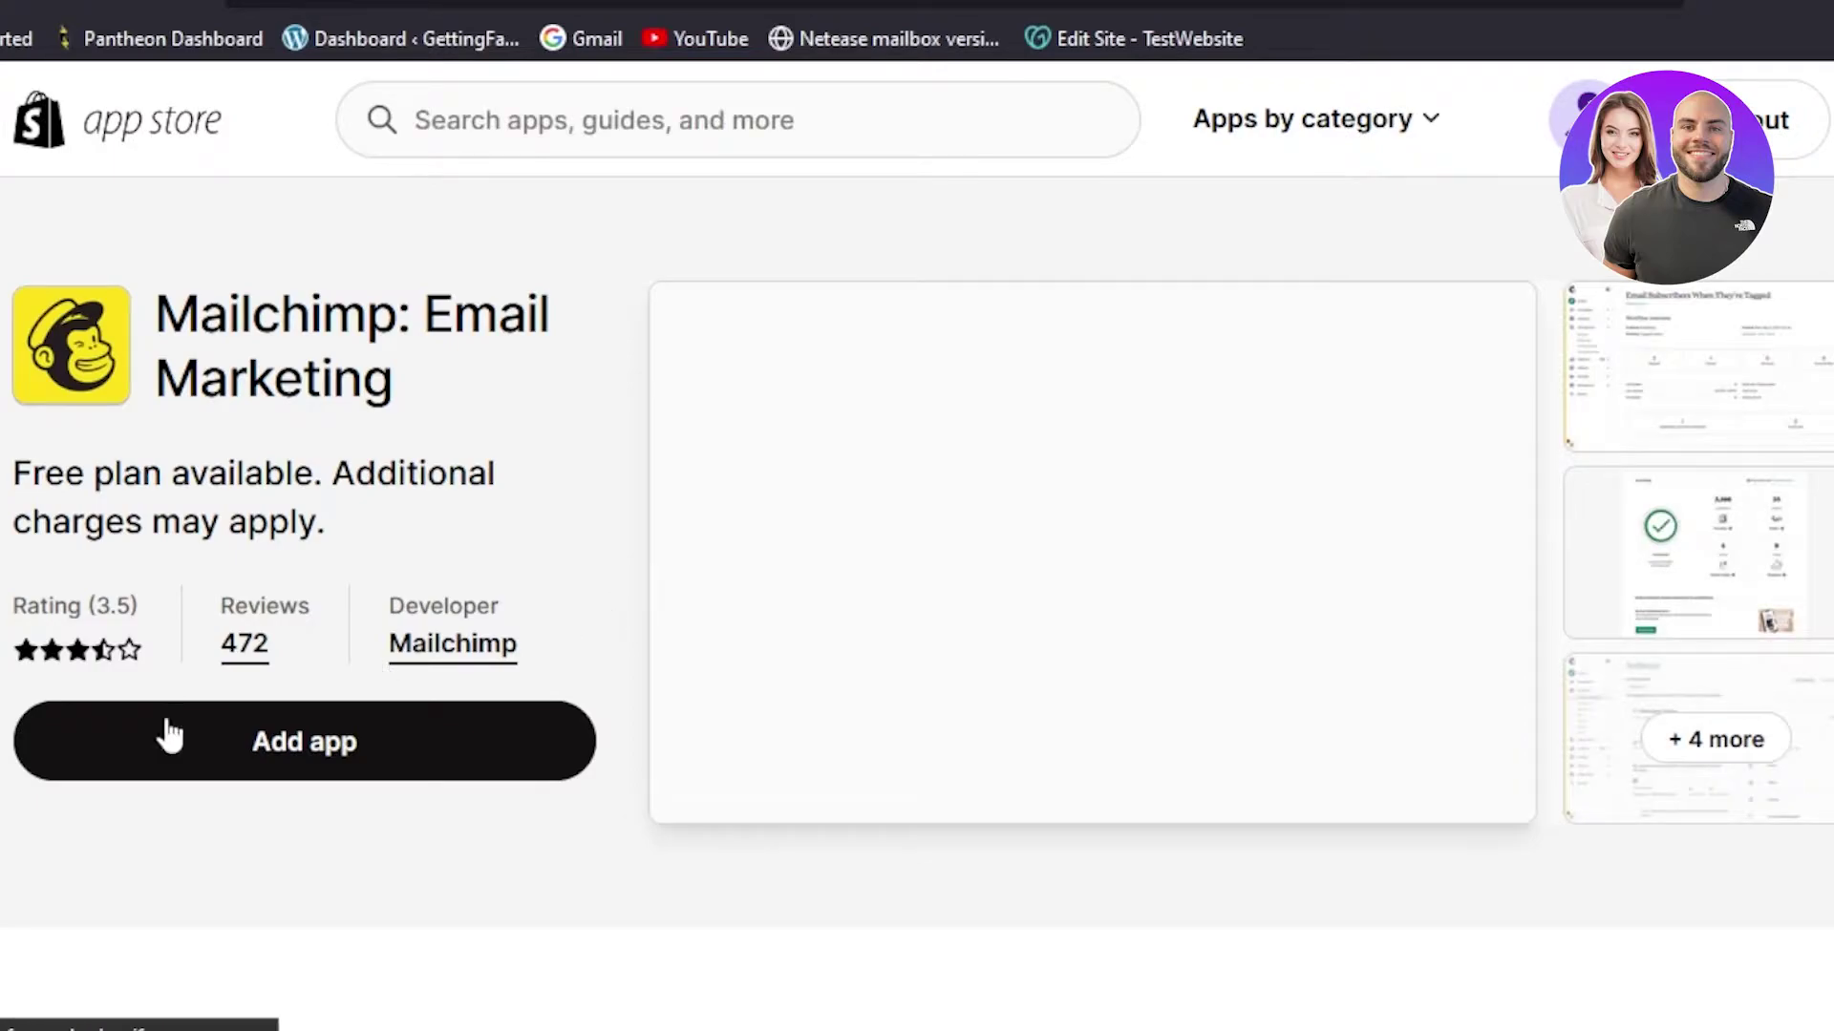
pyautogui.click(316, 750)
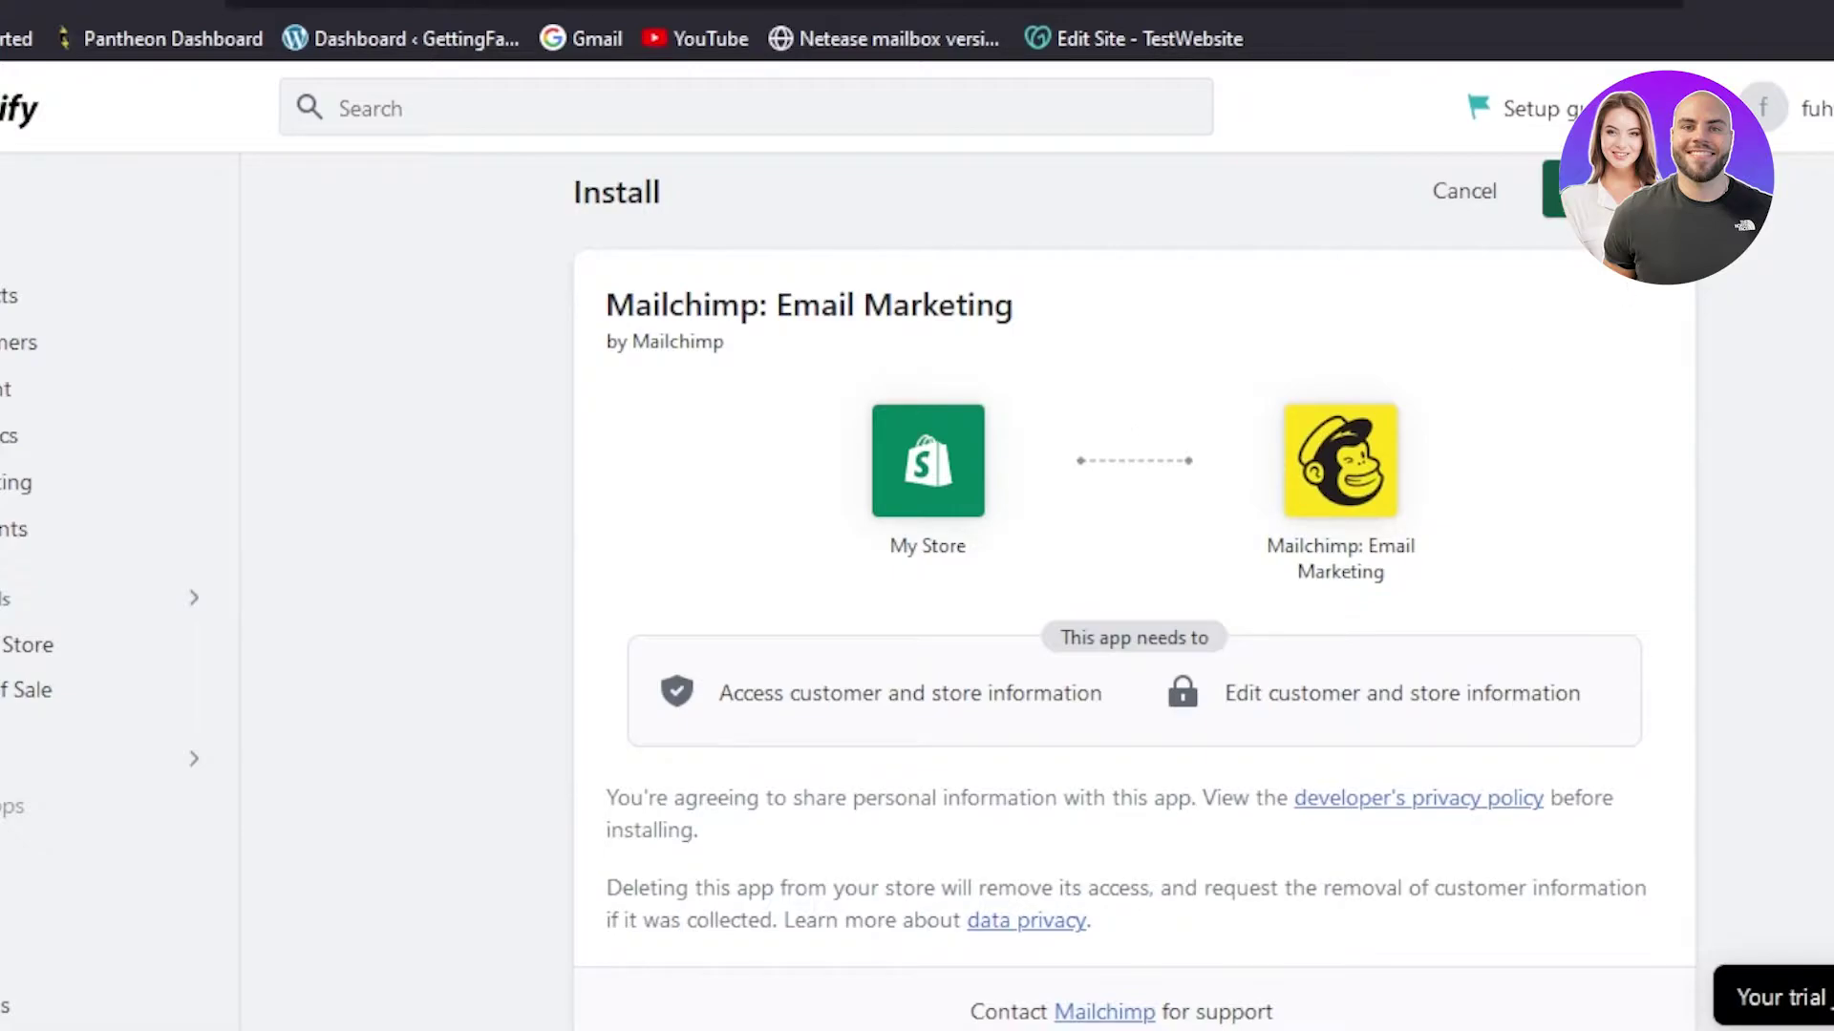
# - Install Mailchimp: Email Marketing and log in to connect My Store to Mailchimp
pyautogui.click(1563, 189)
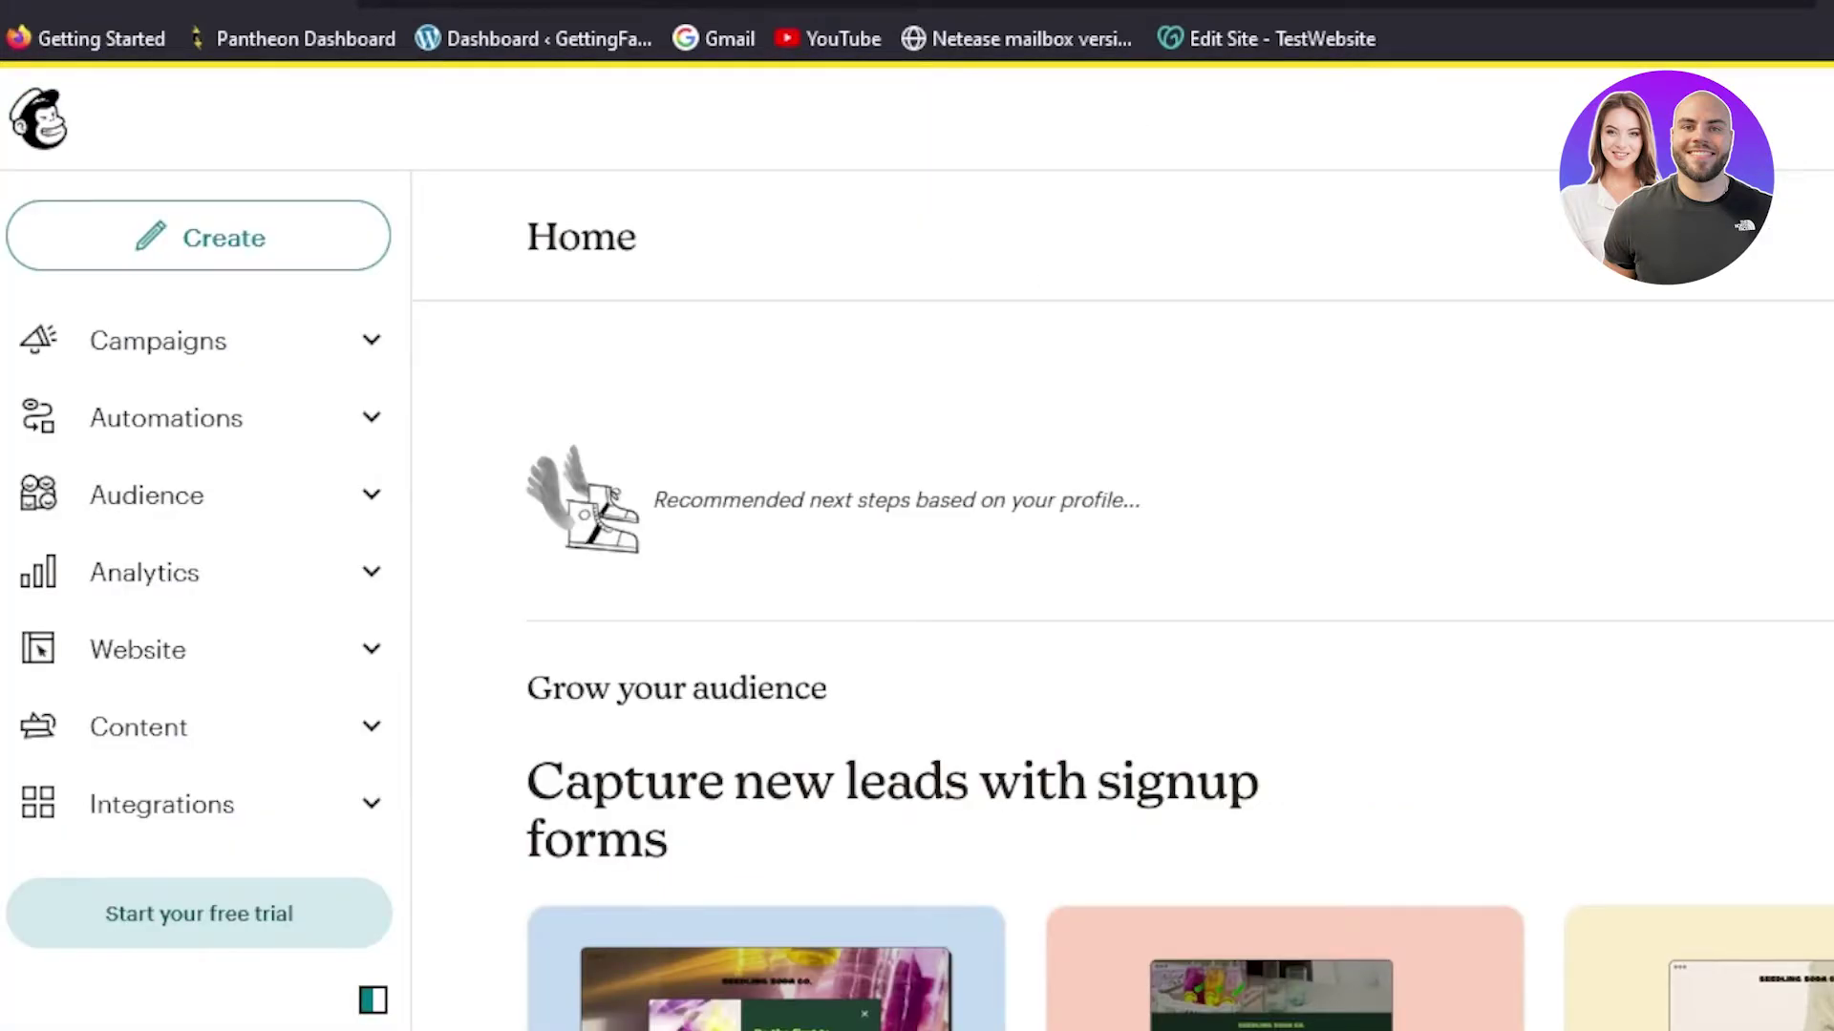
pyautogui.scroll(-5, 1180, 666)
pyautogui.scroll(5, 1181, 666)
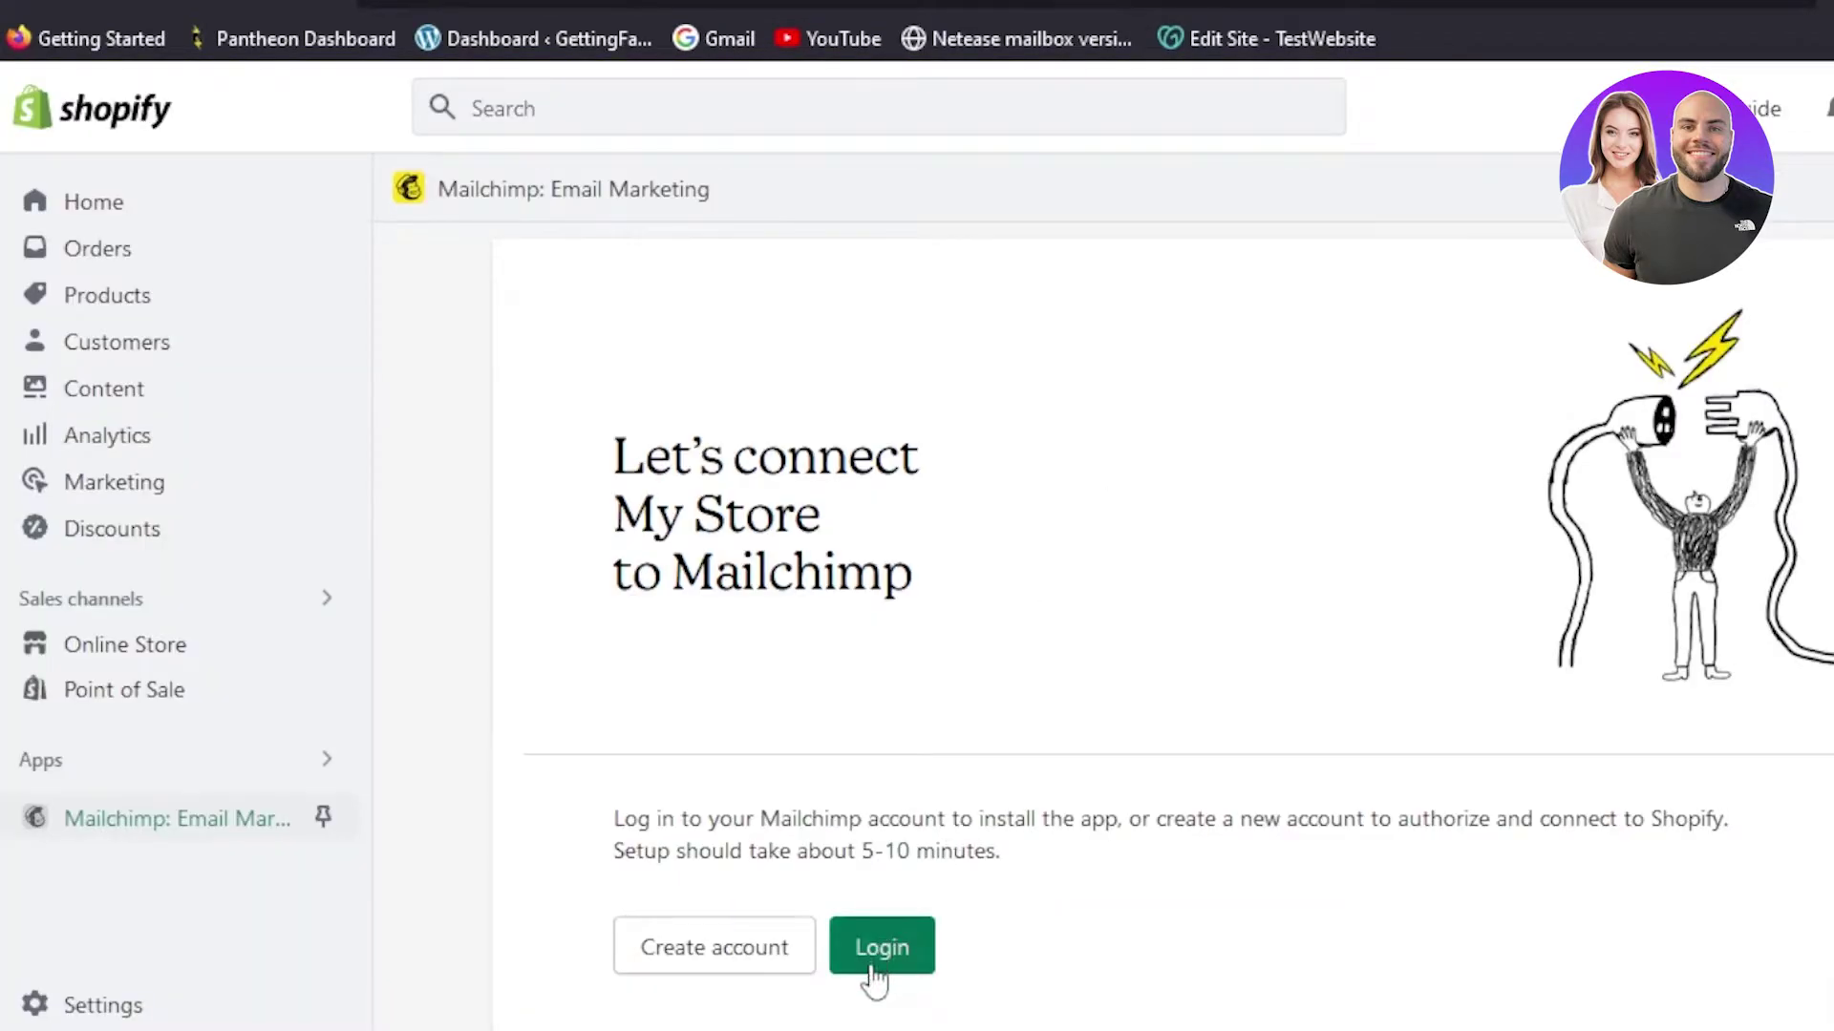
pyautogui.click(877, 947)
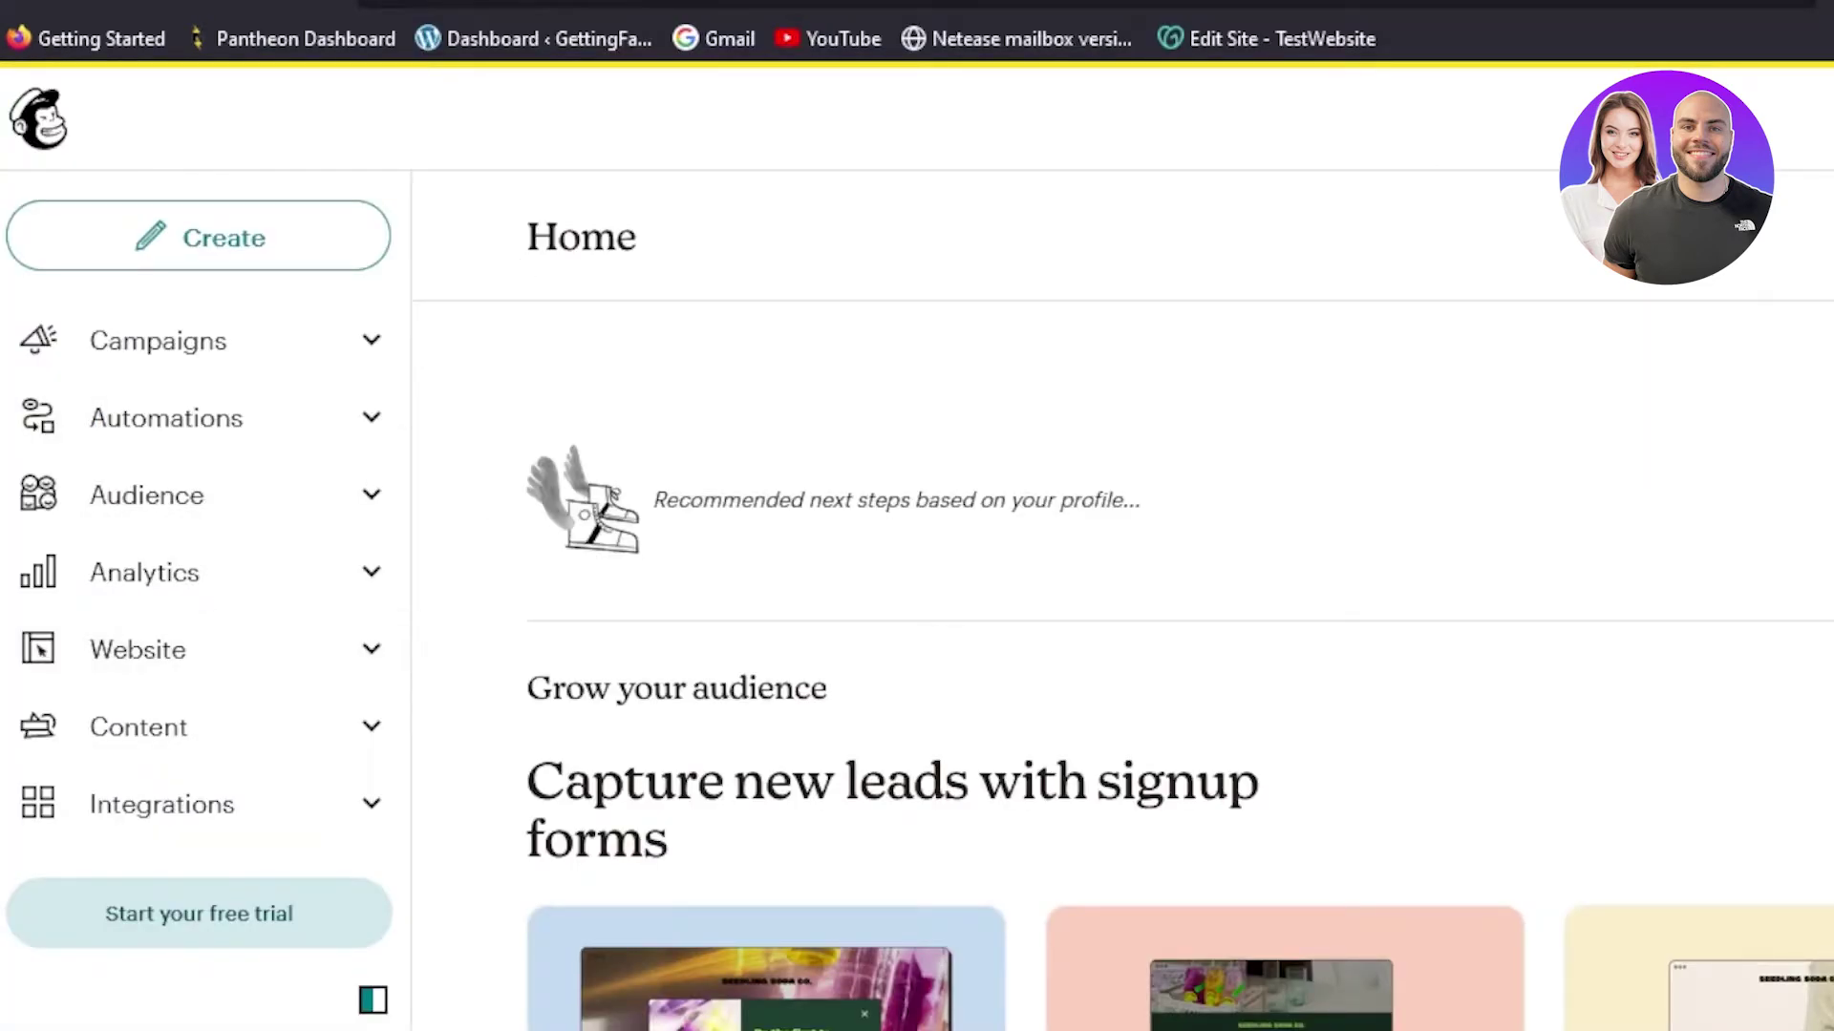
# - Choose Create > Email > Template to start a template-based email
pyautogui.scroll(-5, 1658, 360)
pyautogui.scroll(5, 1060, 316)
pyautogui.click(259, 243)
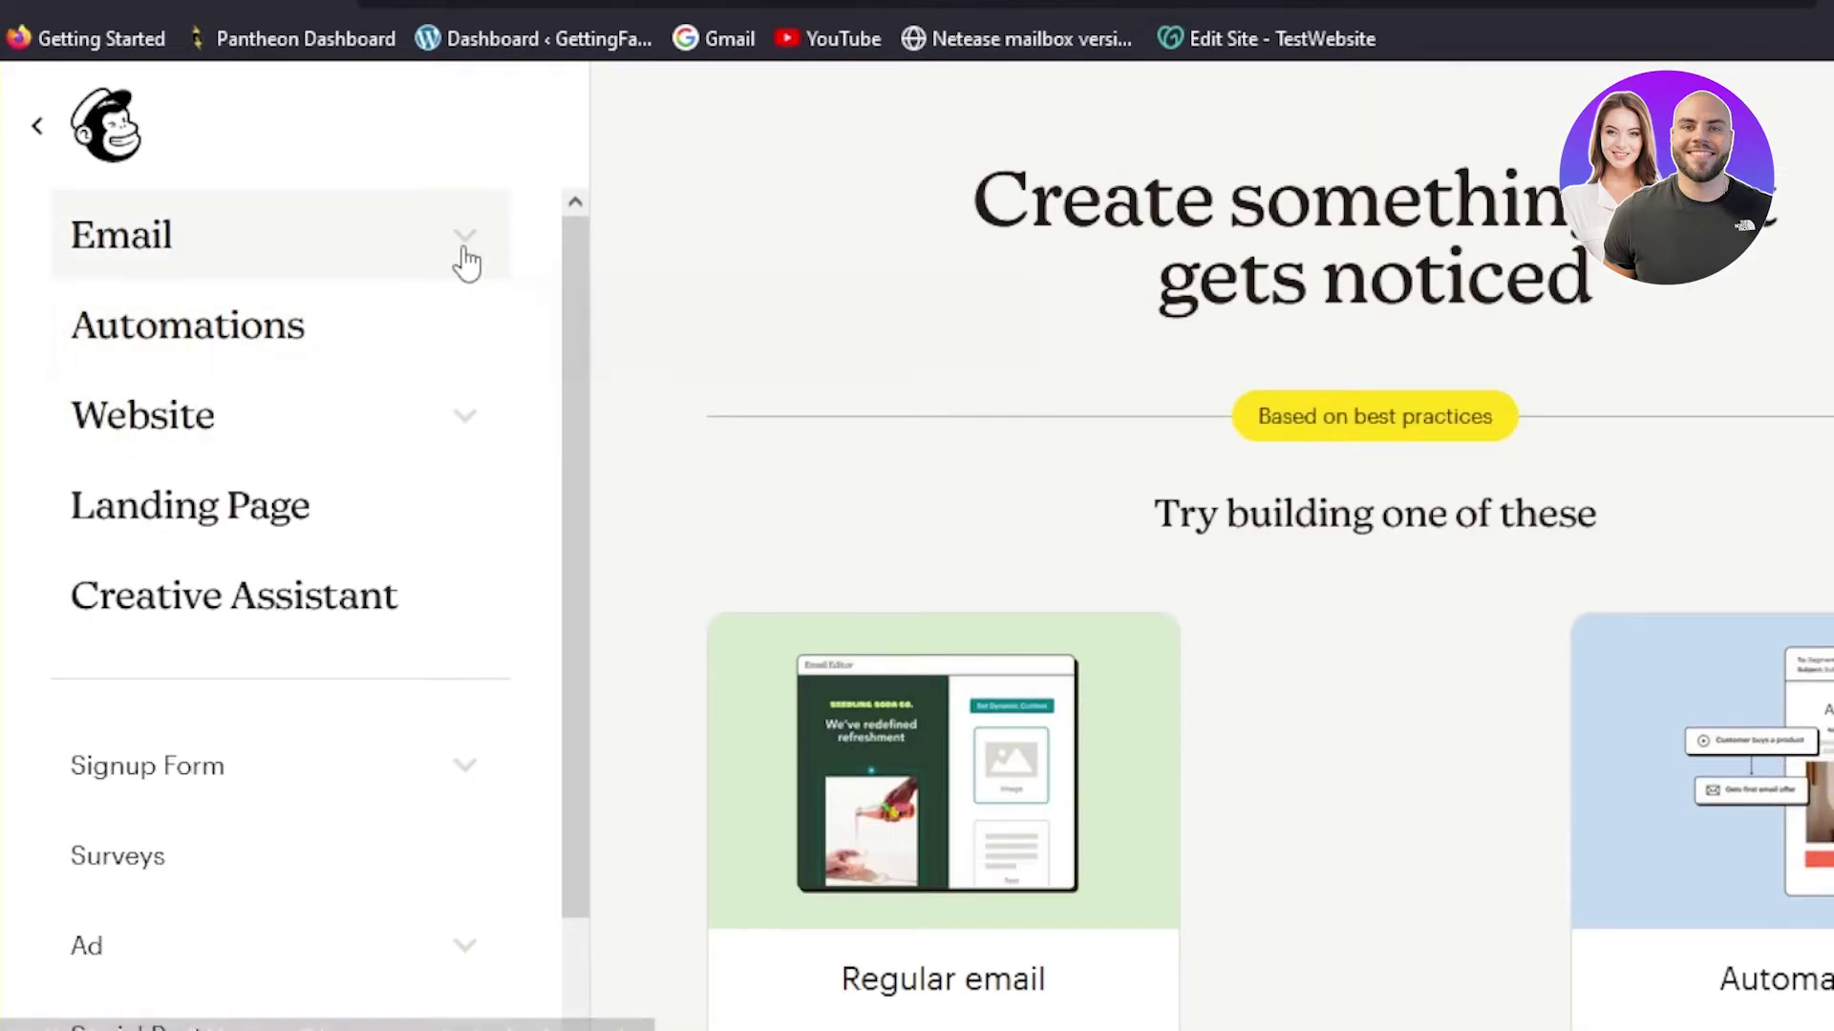
pyautogui.click(467, 262)
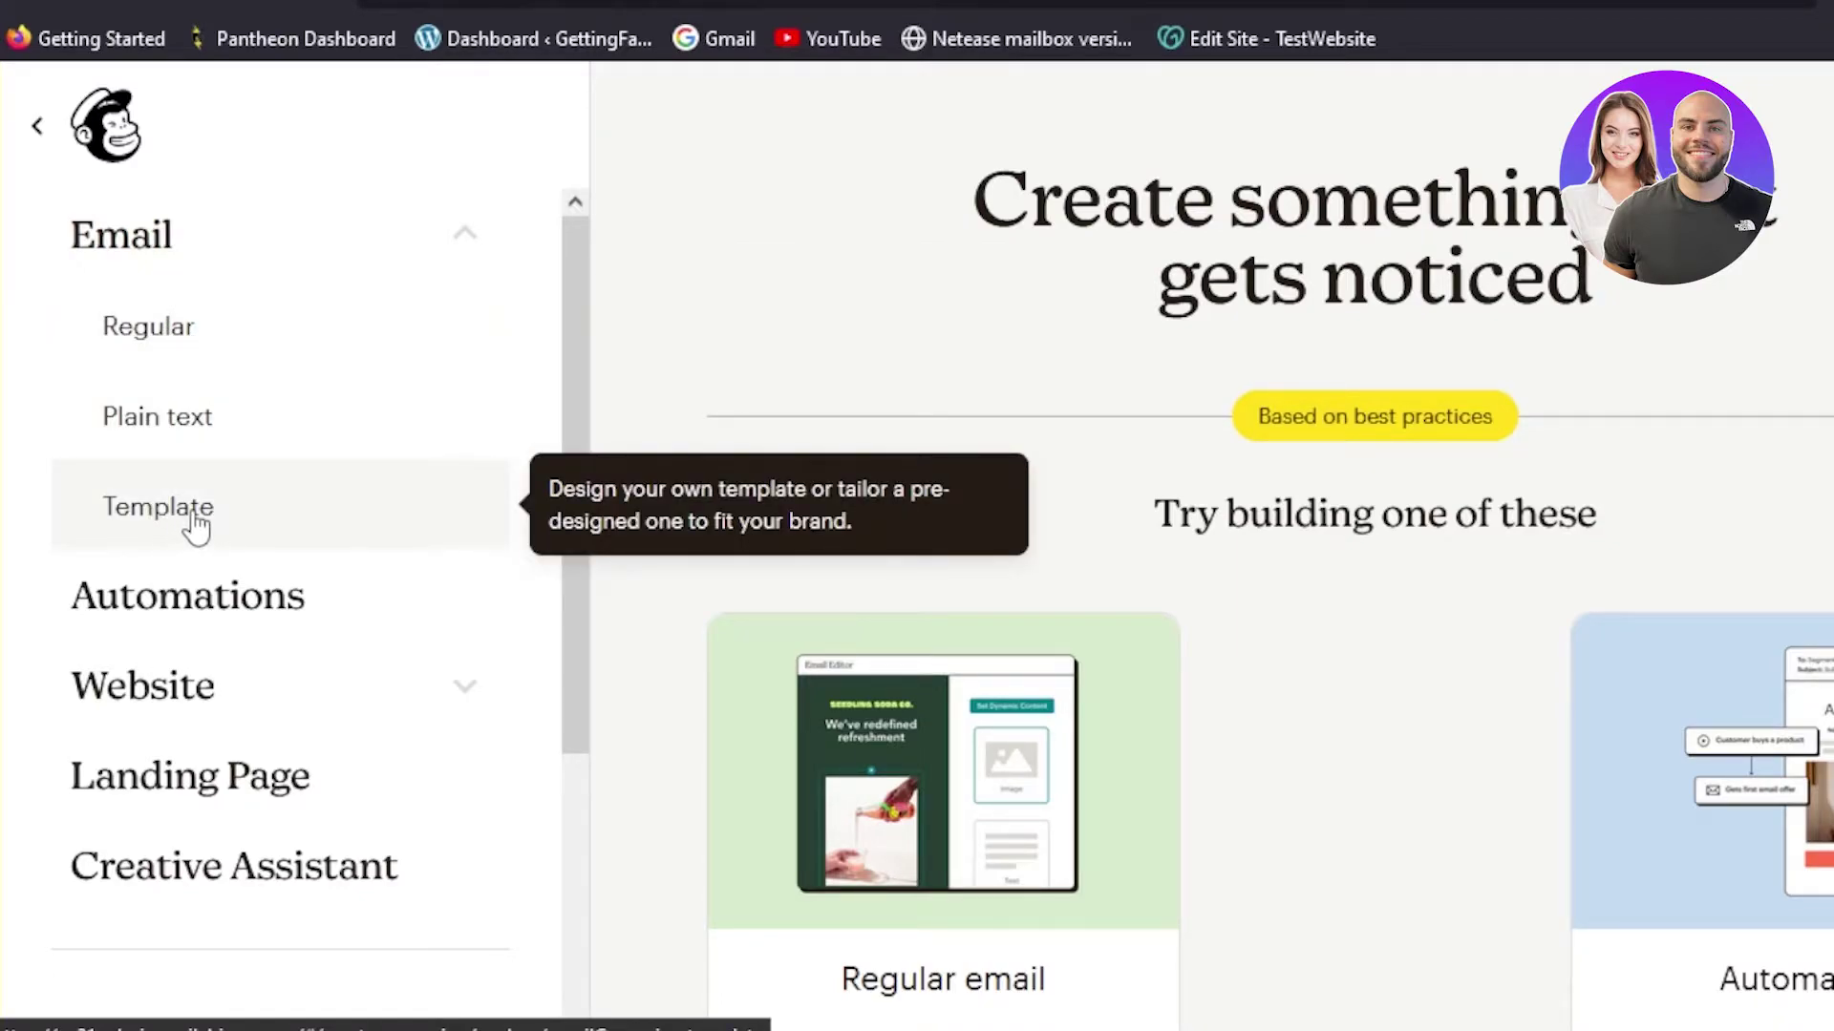
pyautogui.click(194, 524)
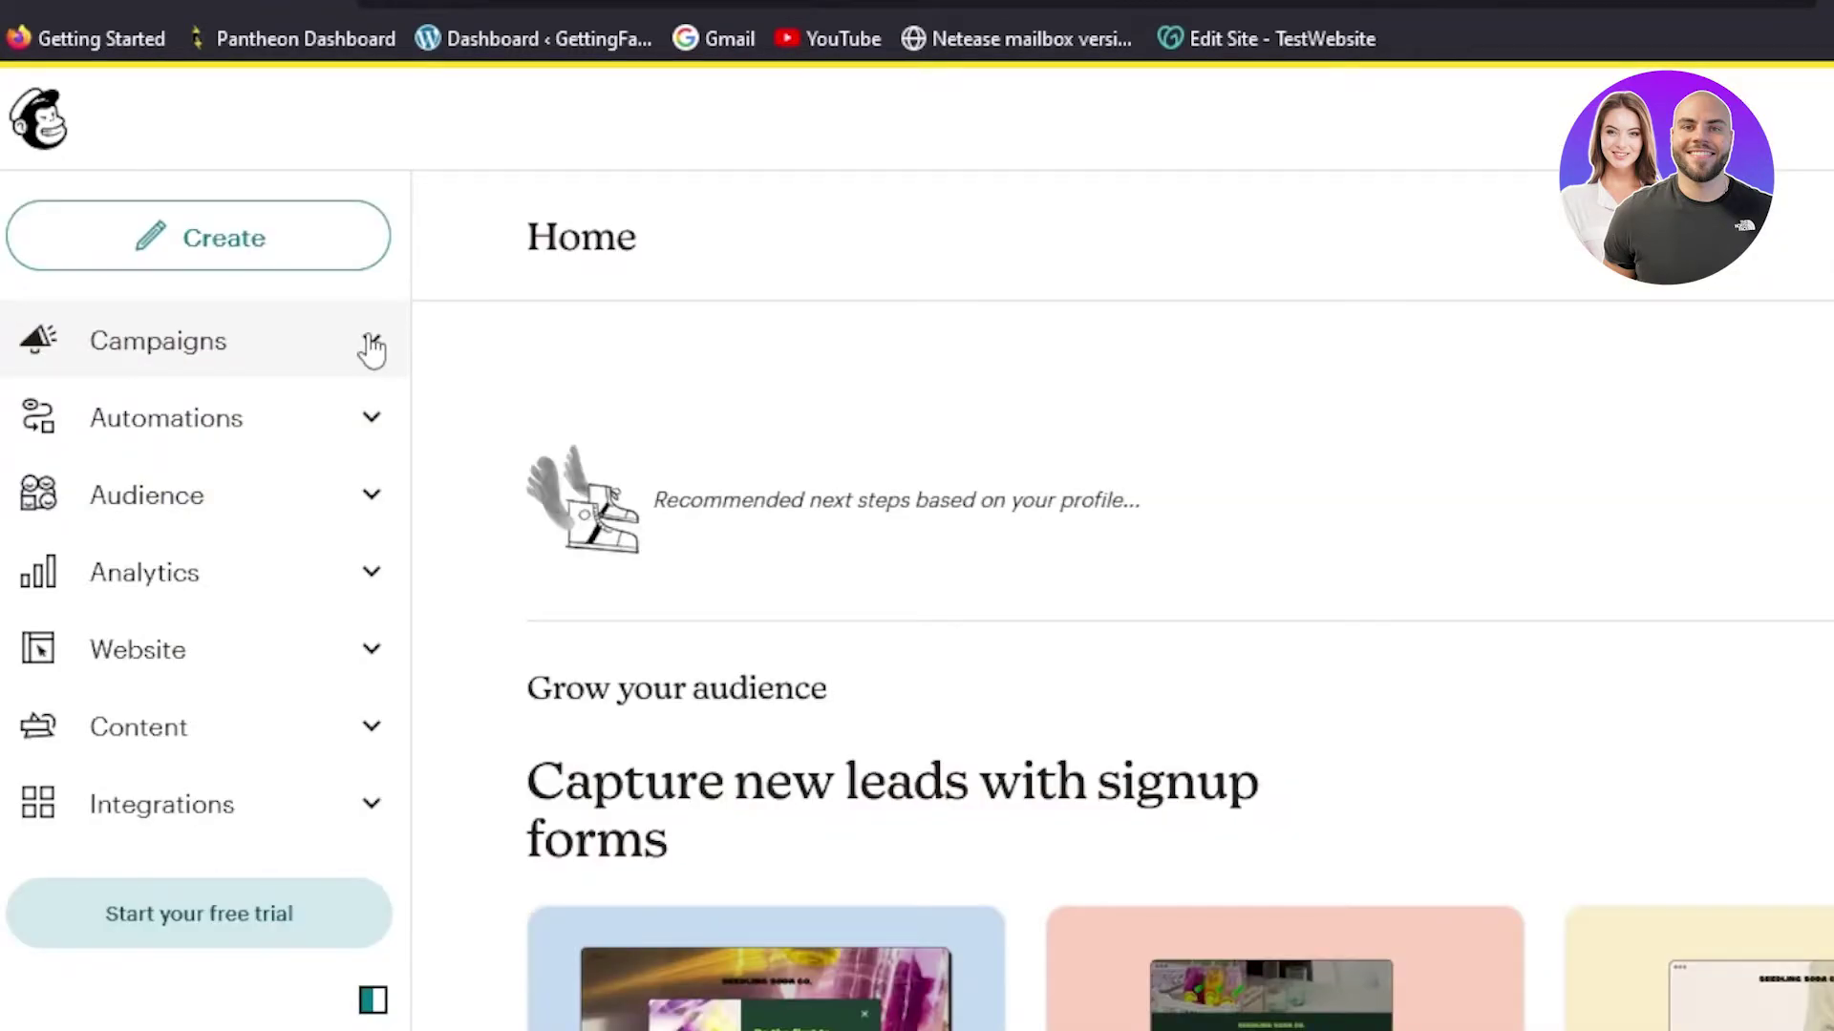
# - From Campaigns > Email templates, name the campaign 'test' and begin it
pyautogui.click(368, 346)
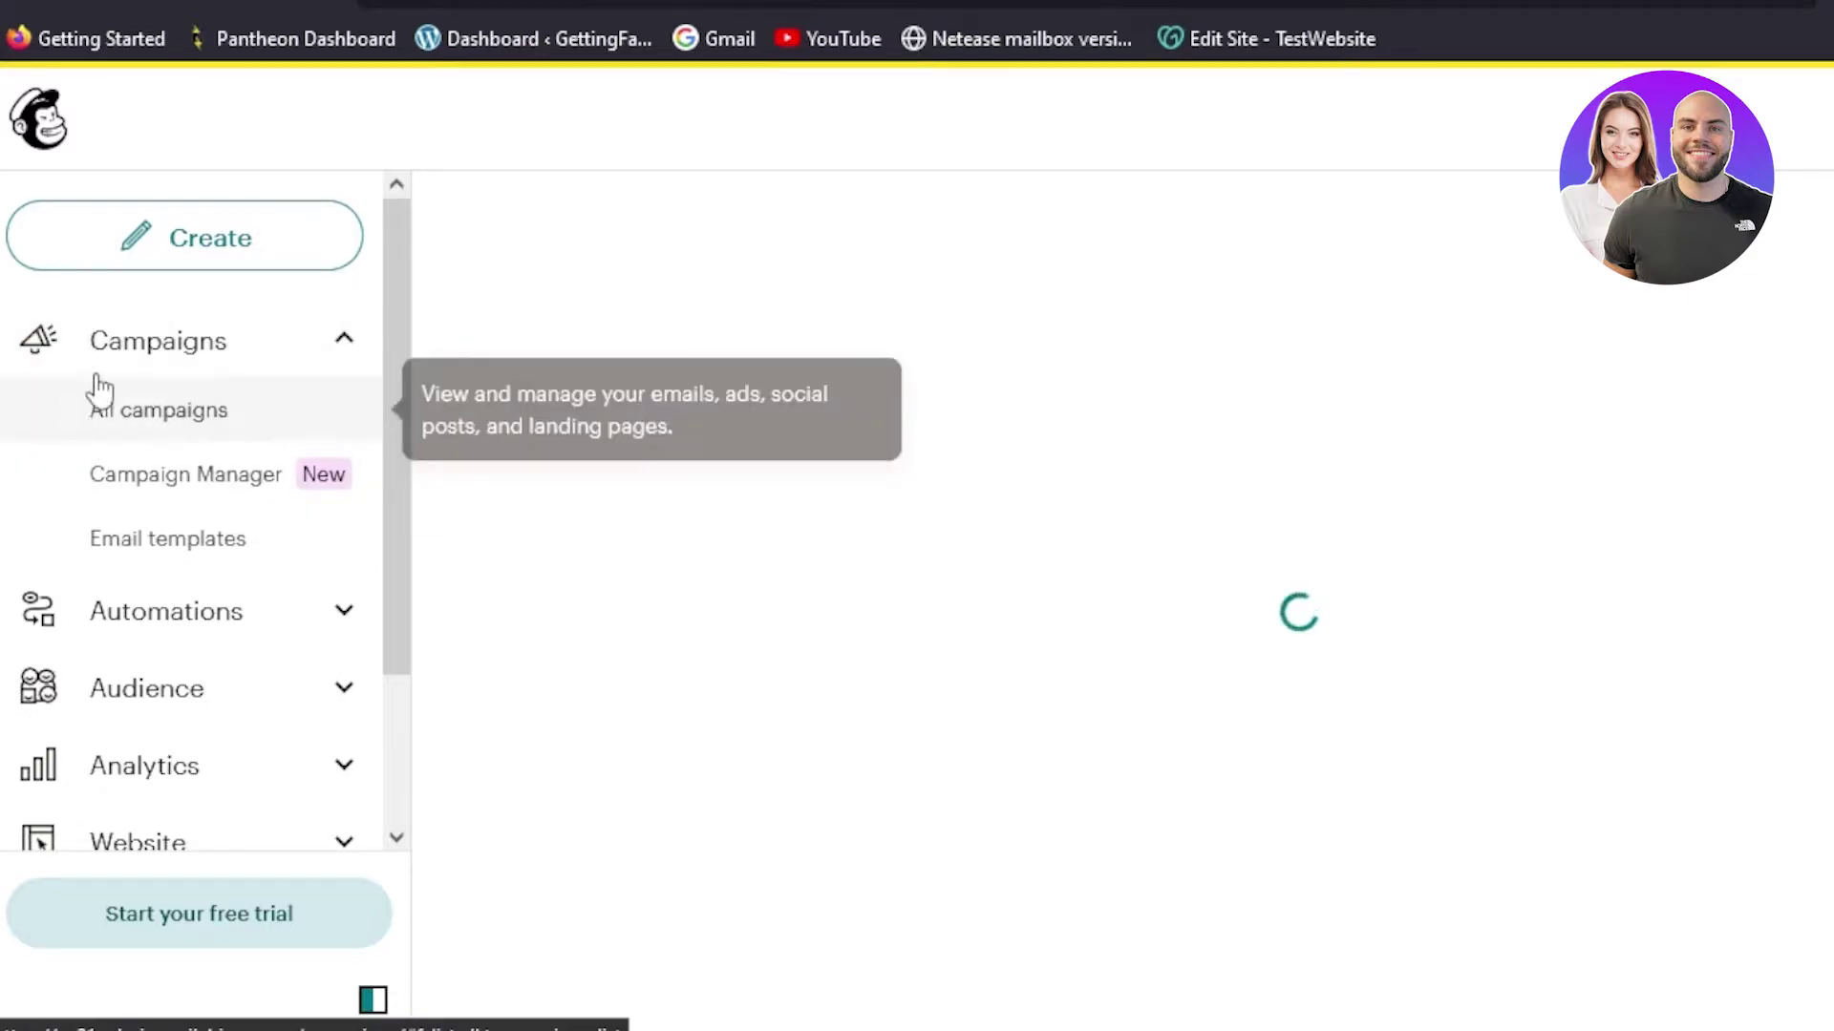
pyautogui.click(168, 521)
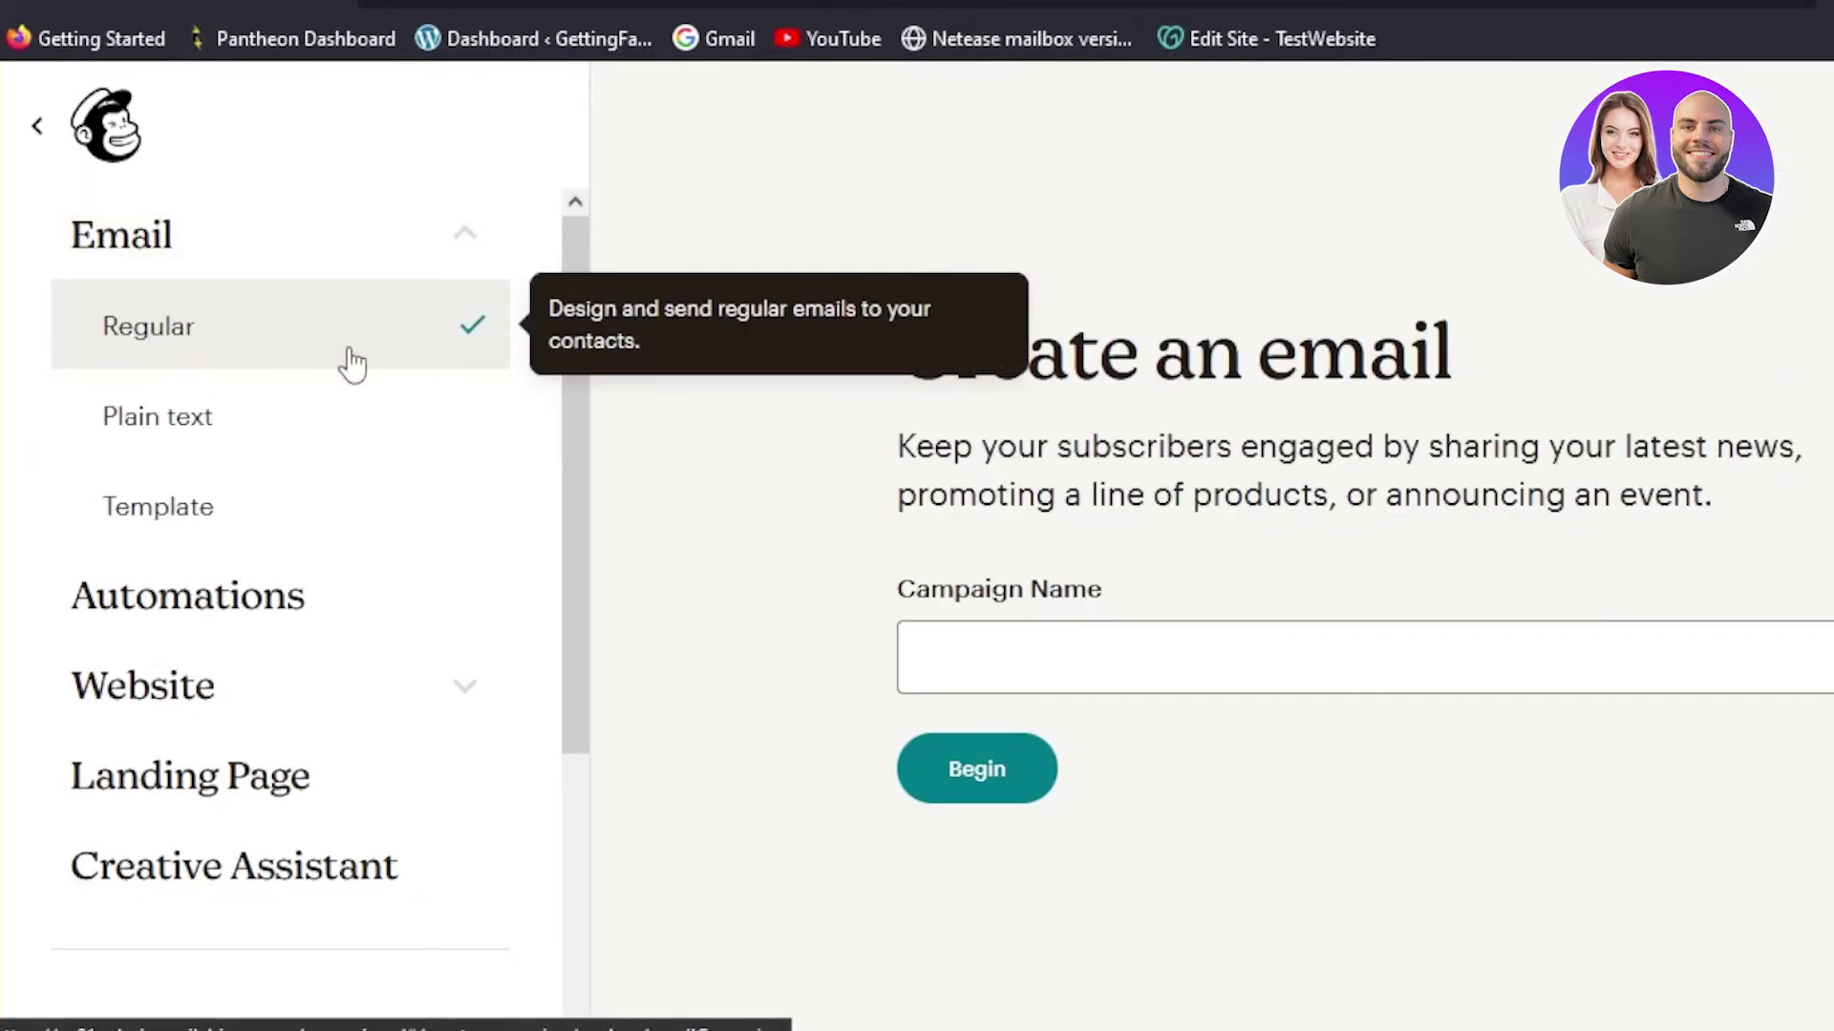
pyautogui.click(1068, 654)
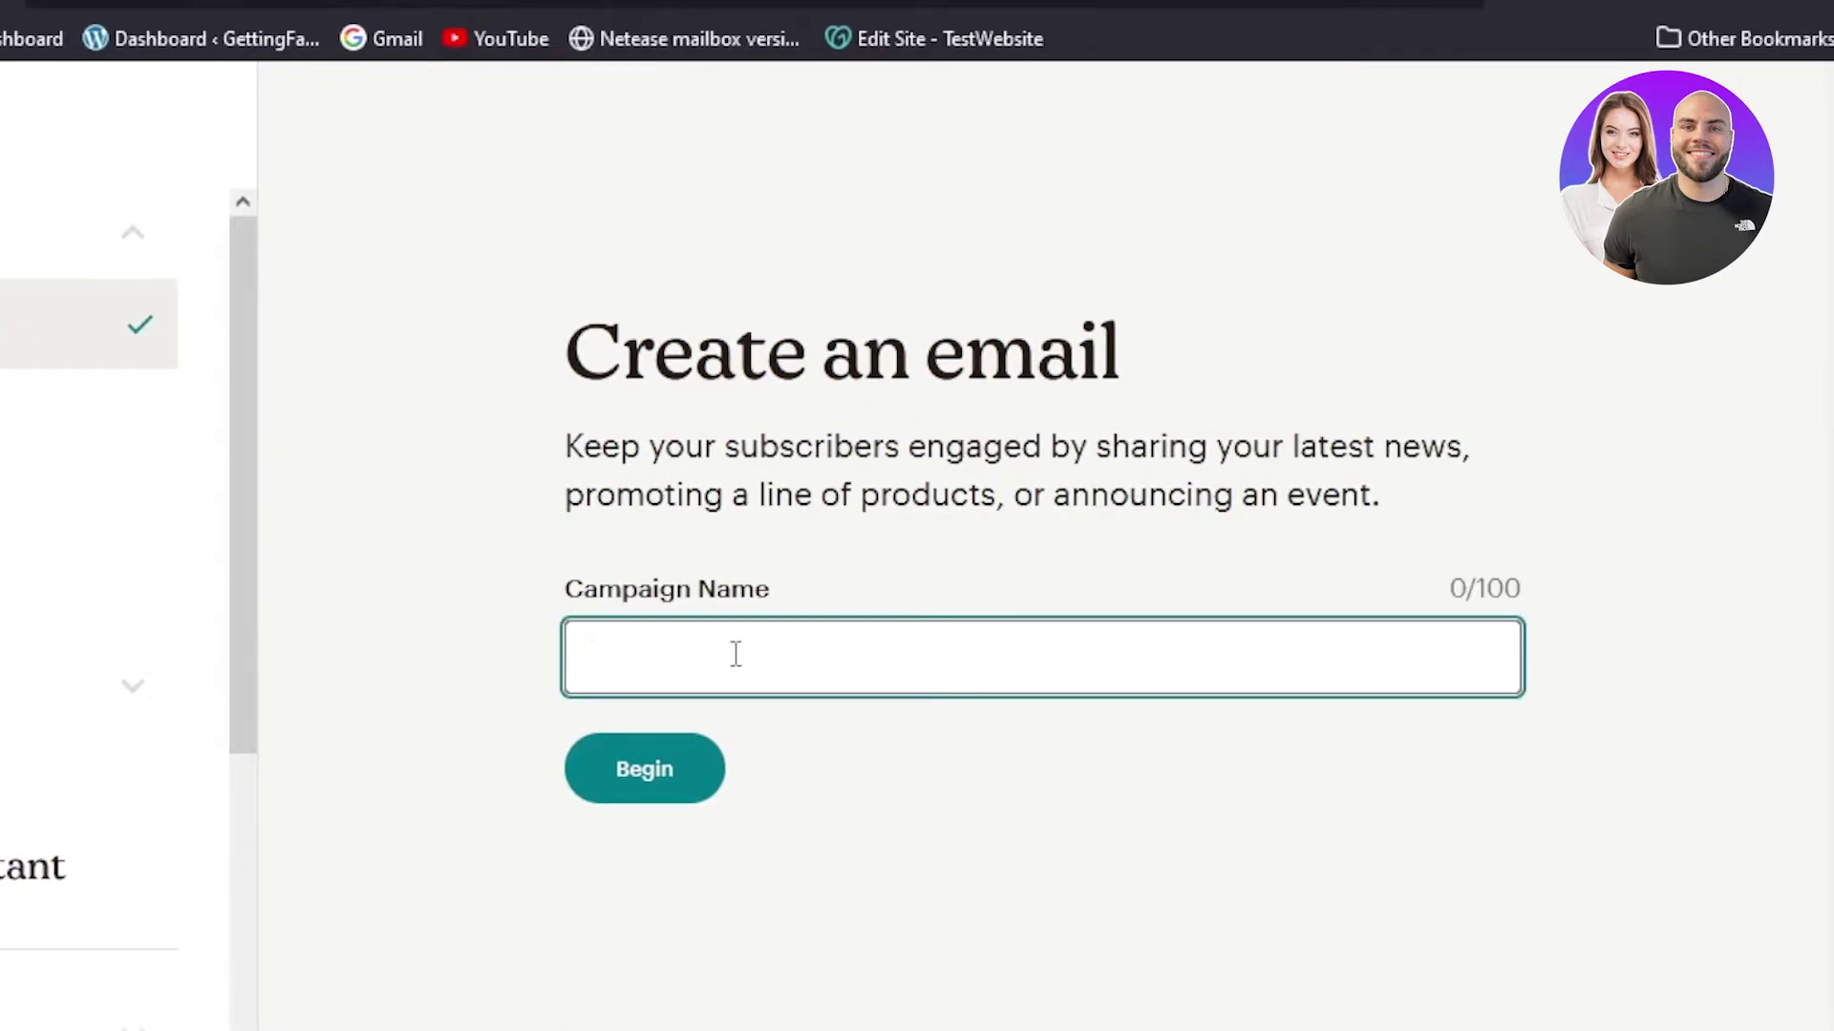
pyautogui.write('test')
pyautogui.click(677, 779)
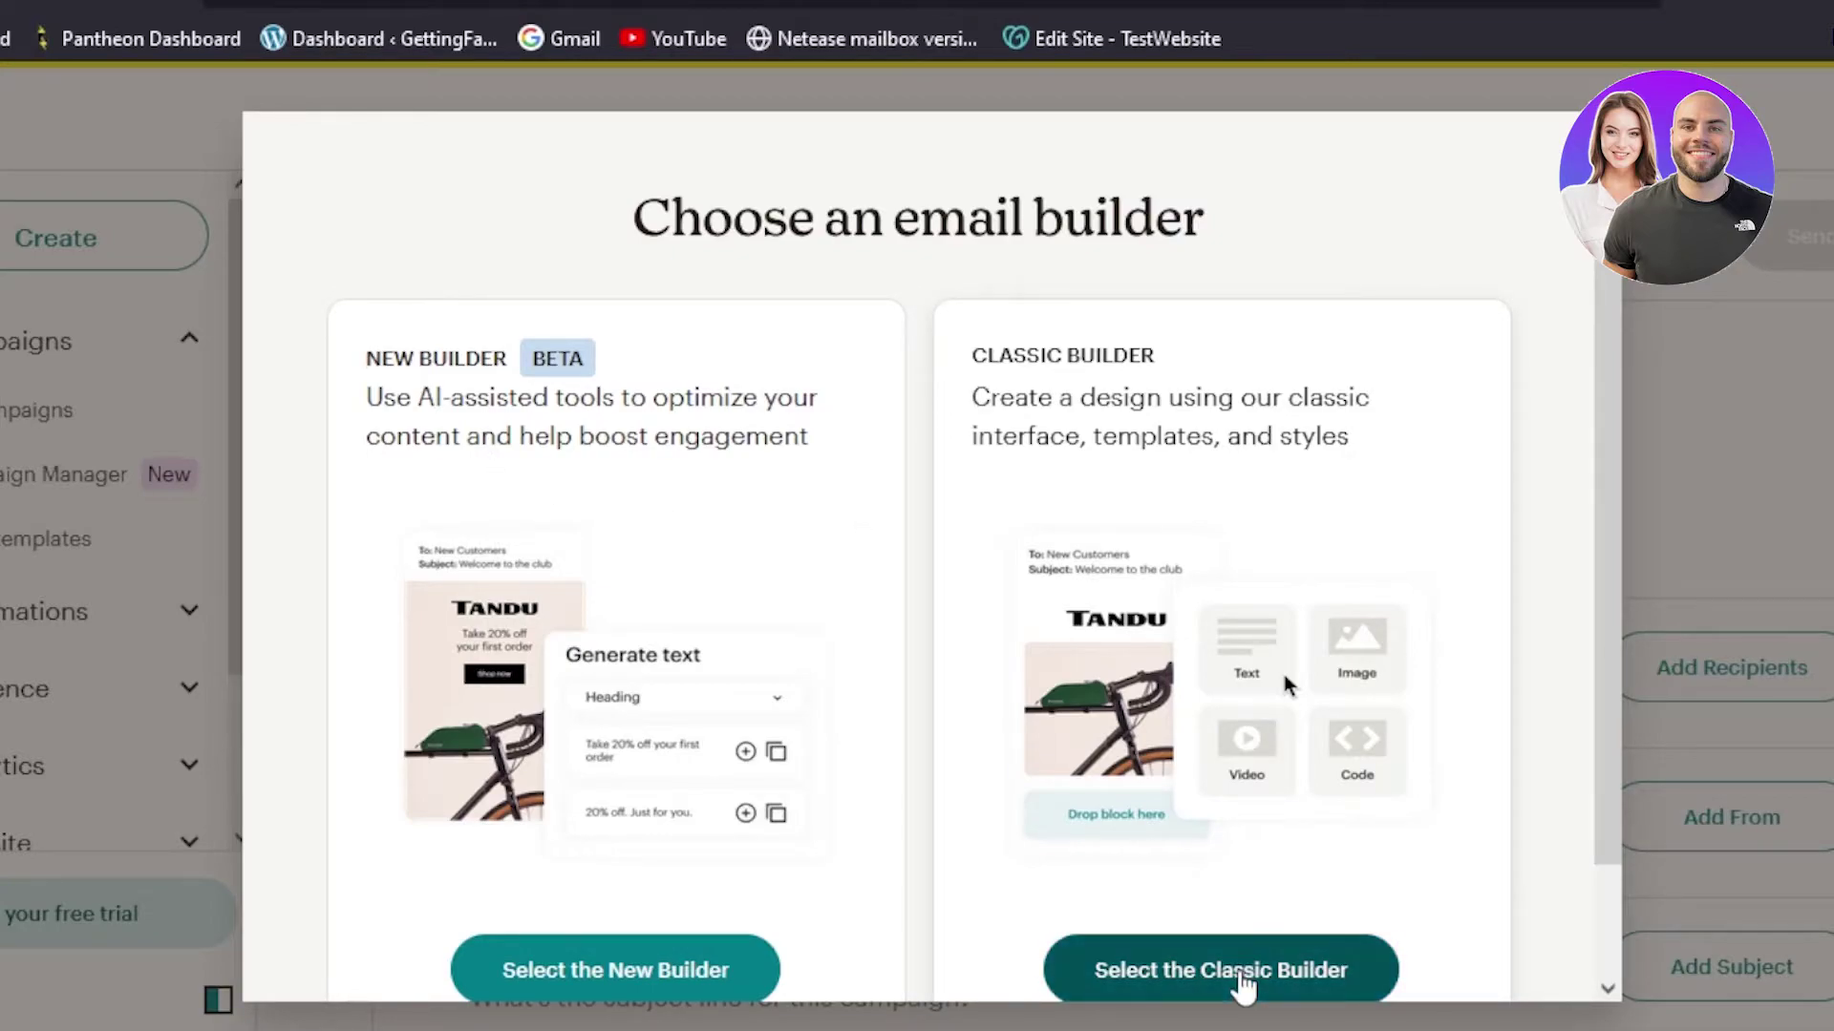
# - Choose the classic builder and browse the templates from Basic layouts back up to Featured Sell Products
pyautogui.click(1241, 976)
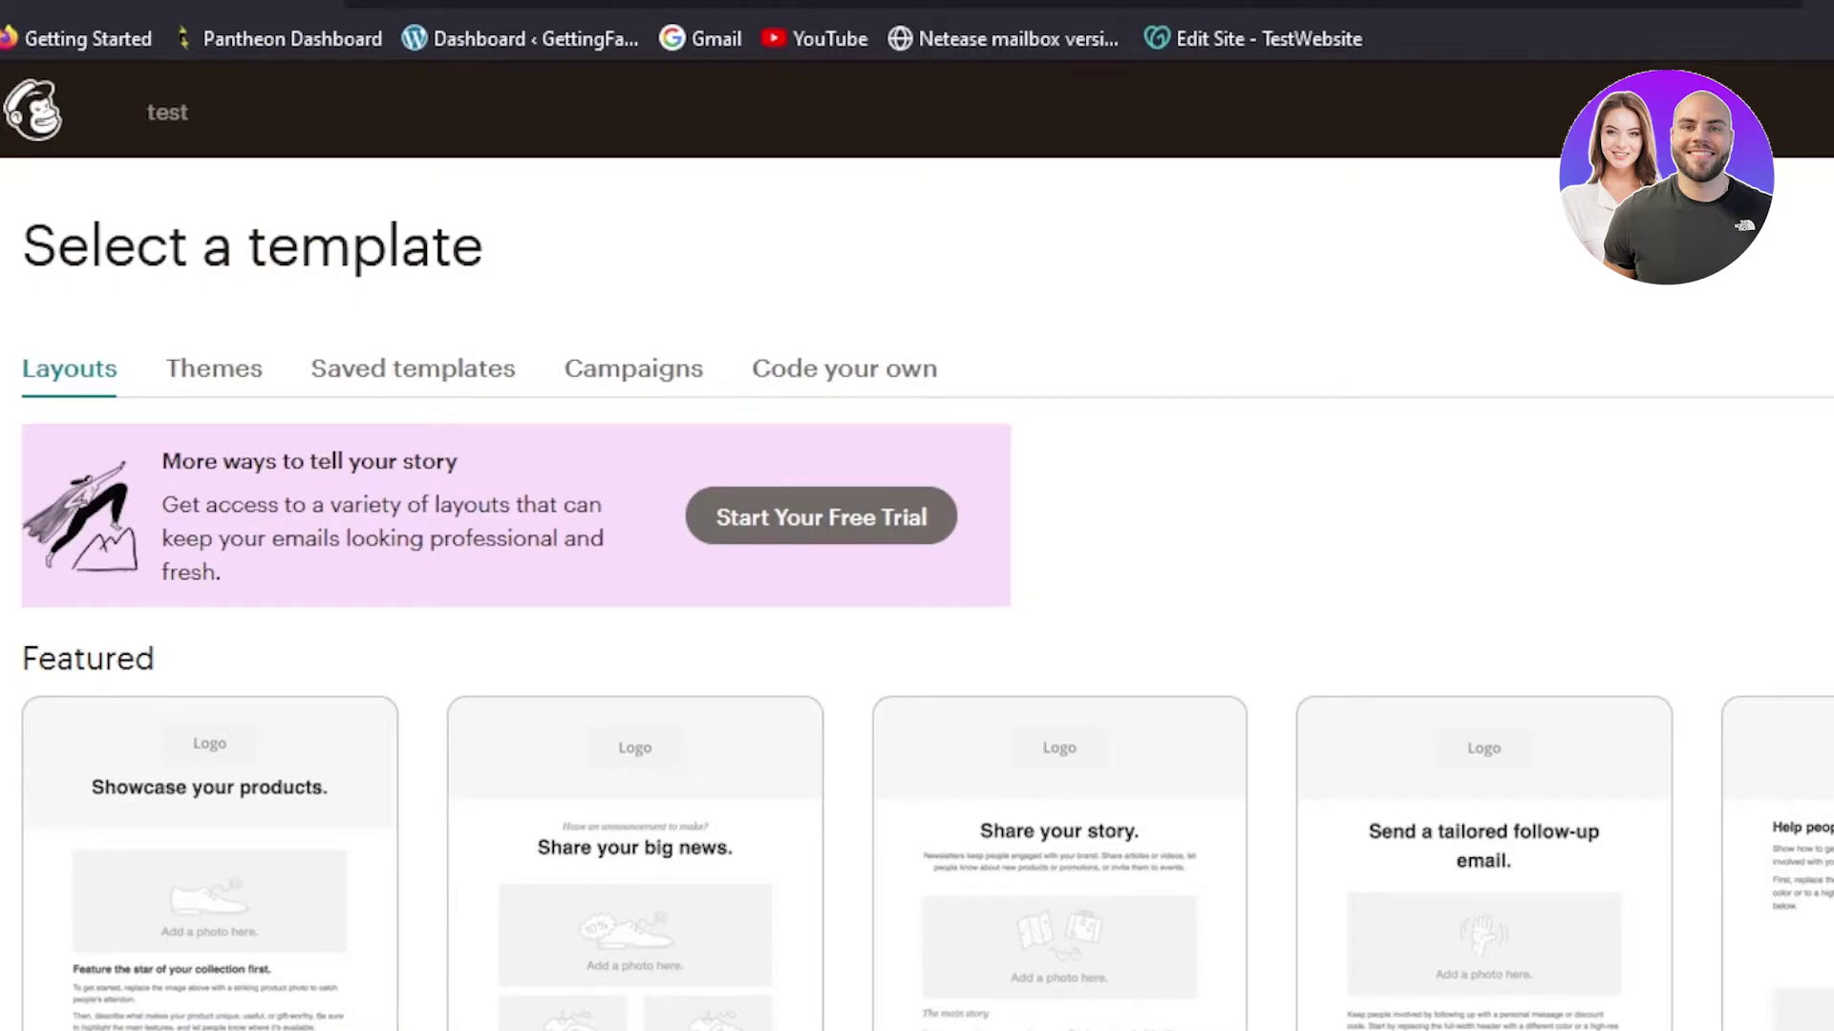
pyautogui.scroll(-4, 916, 592)
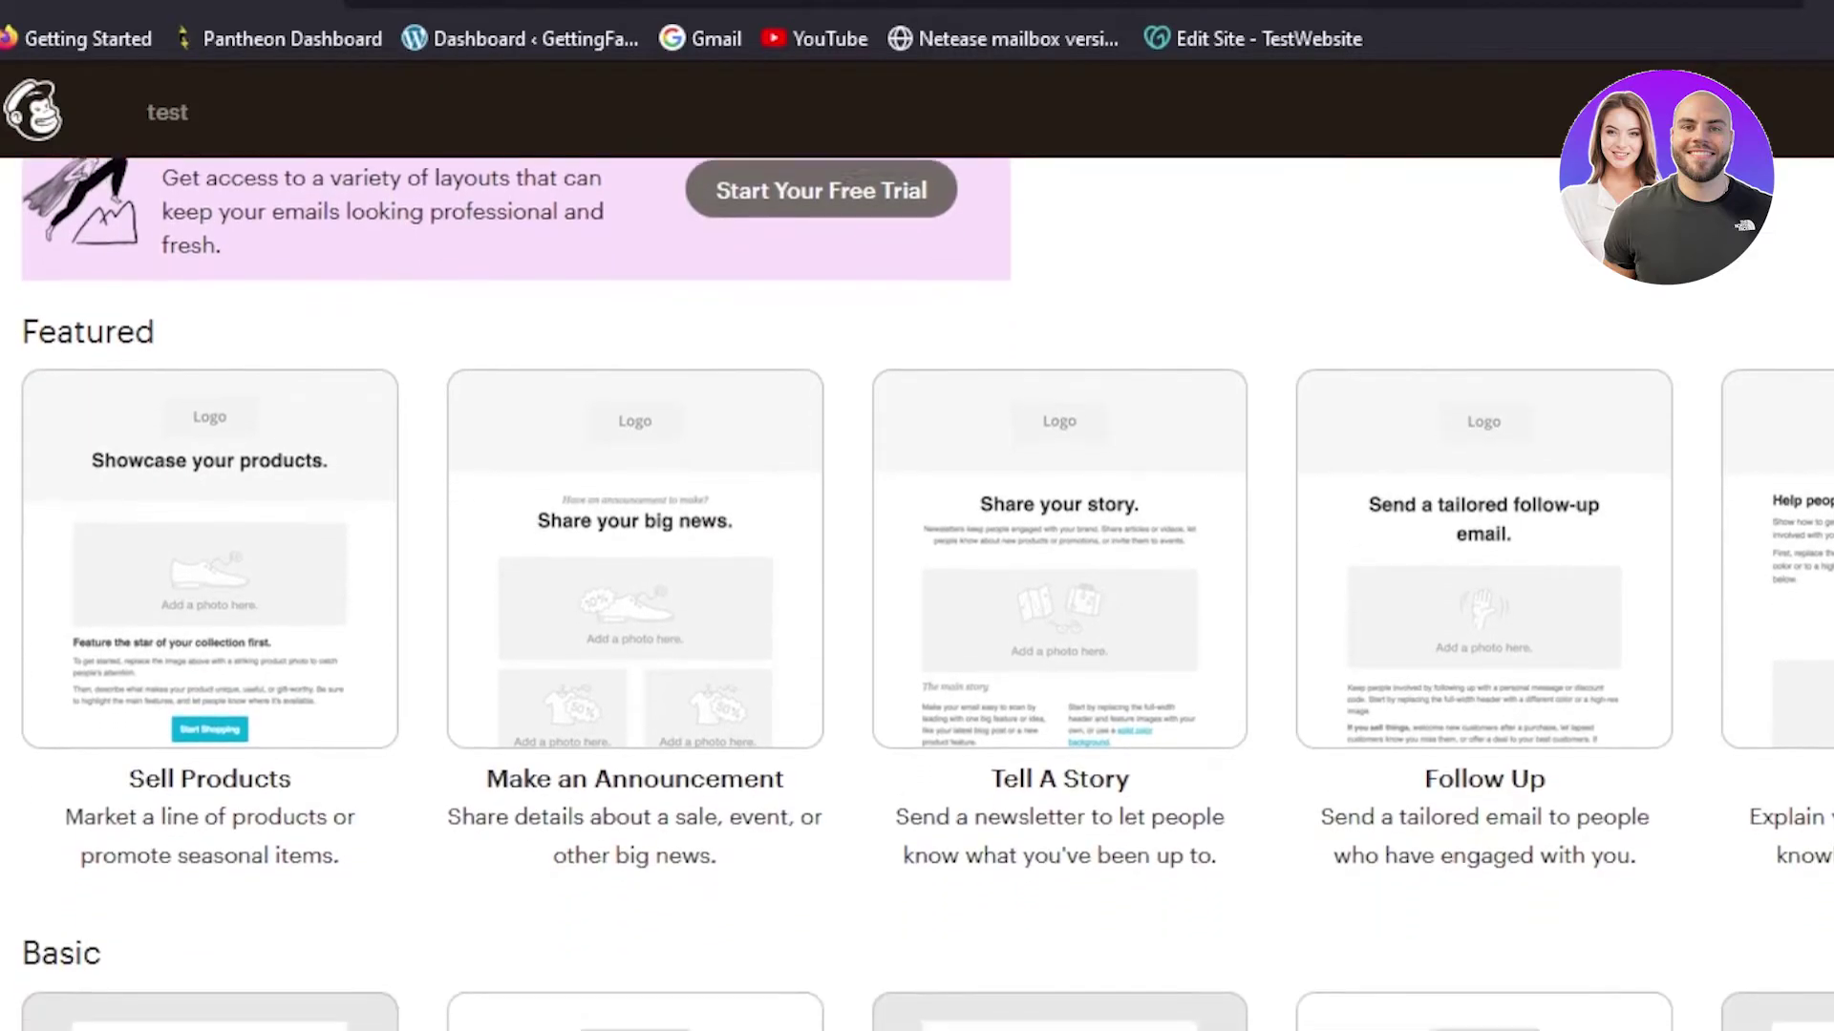
pyautogui.scroll(-3, 917, 593)
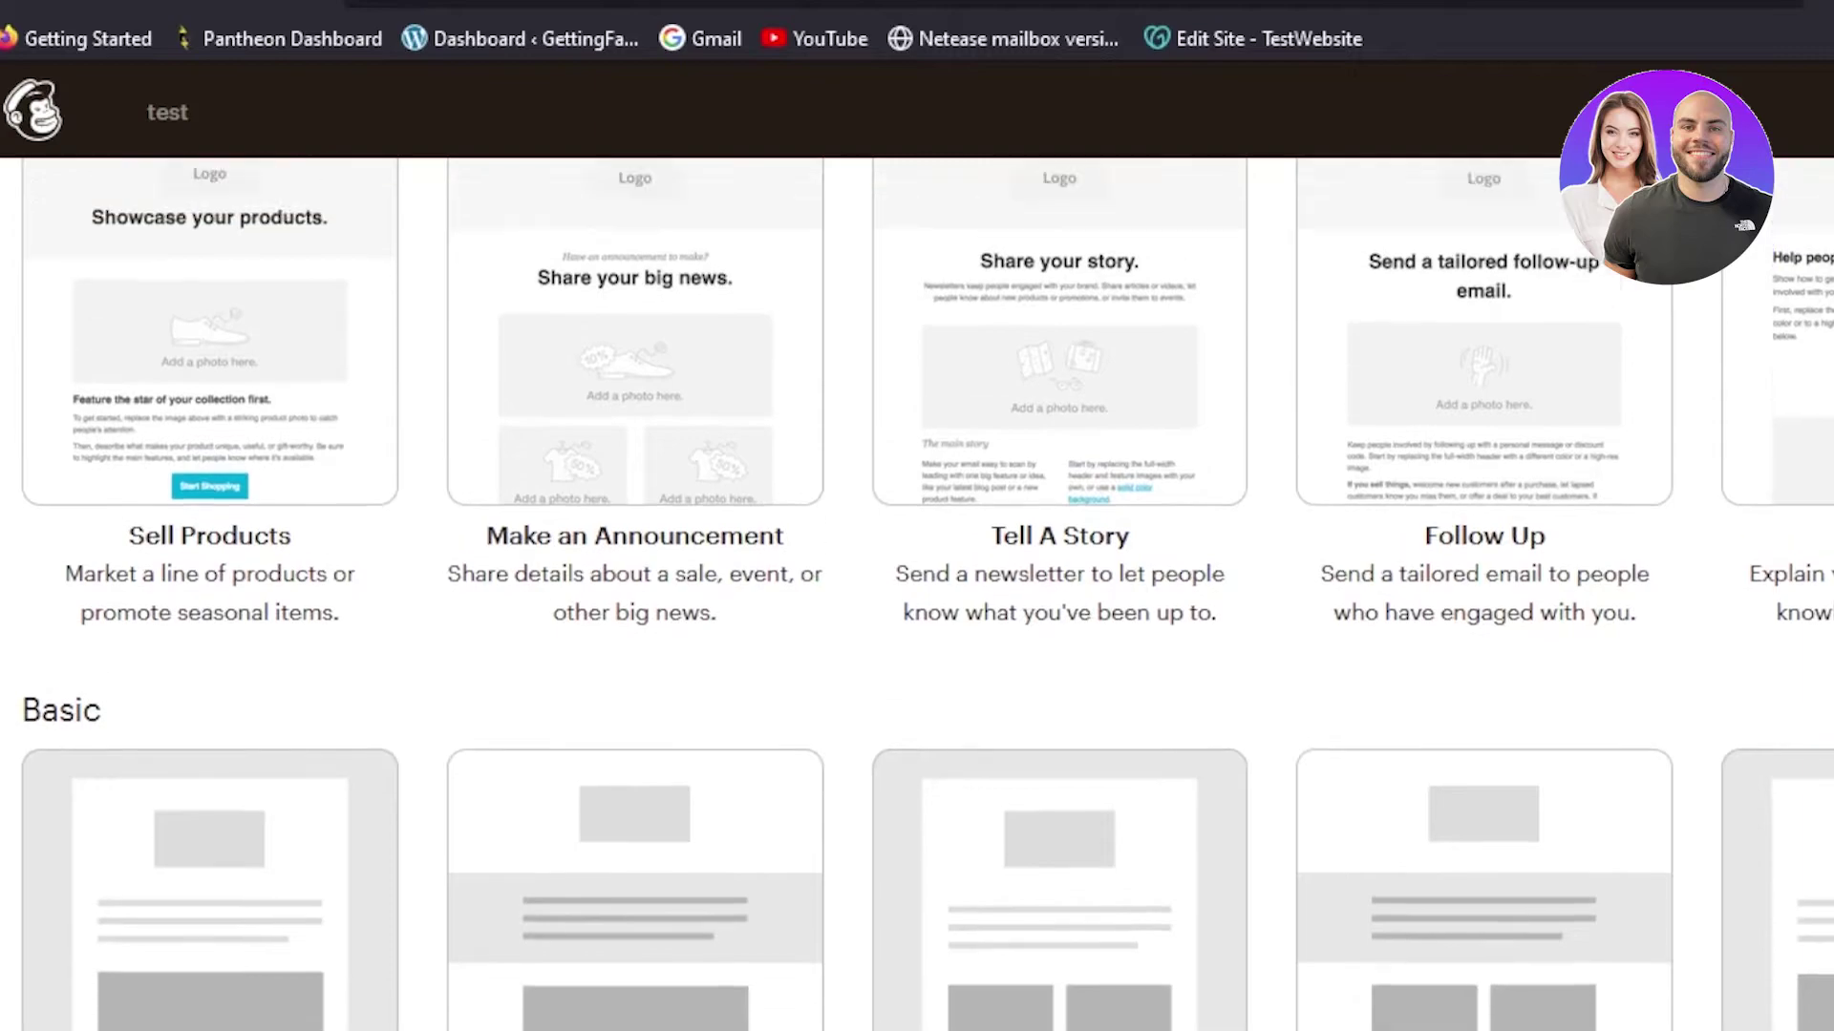
pyautogui.scroll(2, 917, 592)
pyautogui.scroll(1, 917, 592)
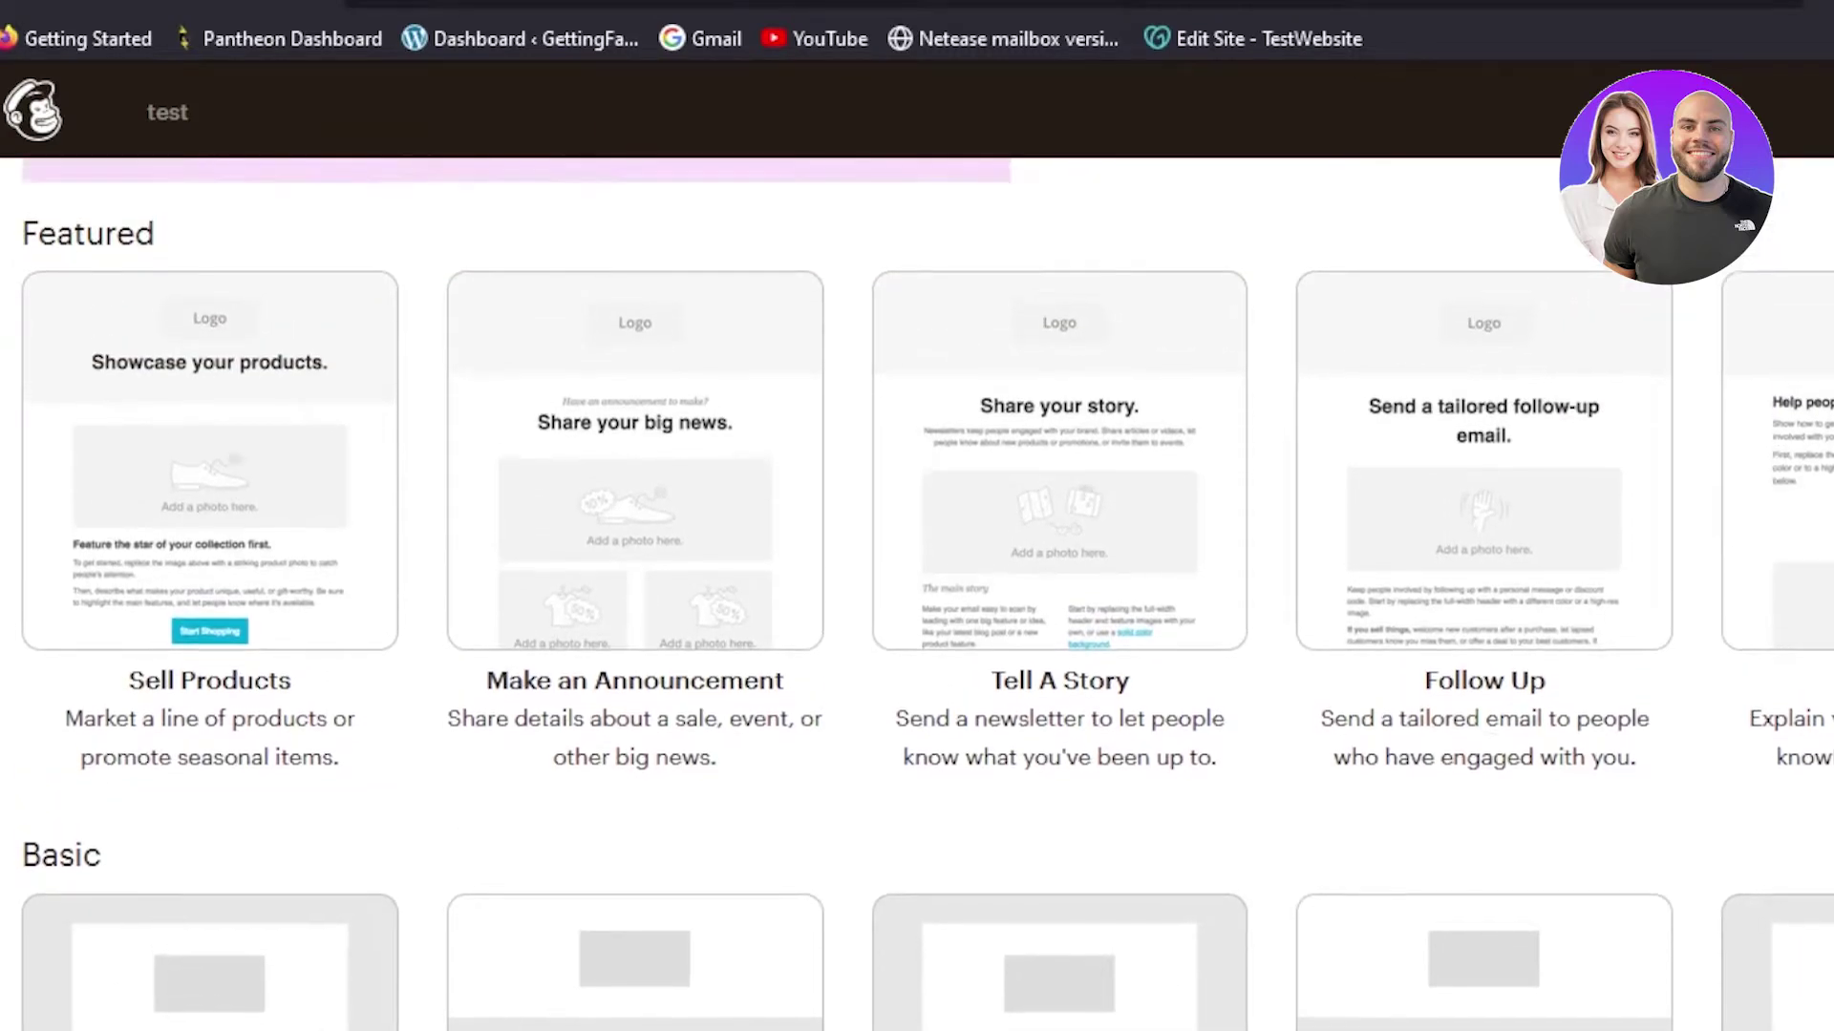
pyautogui.scroll(-1, 916, 592)
pyautogui.scroll(-5, 916, 592)
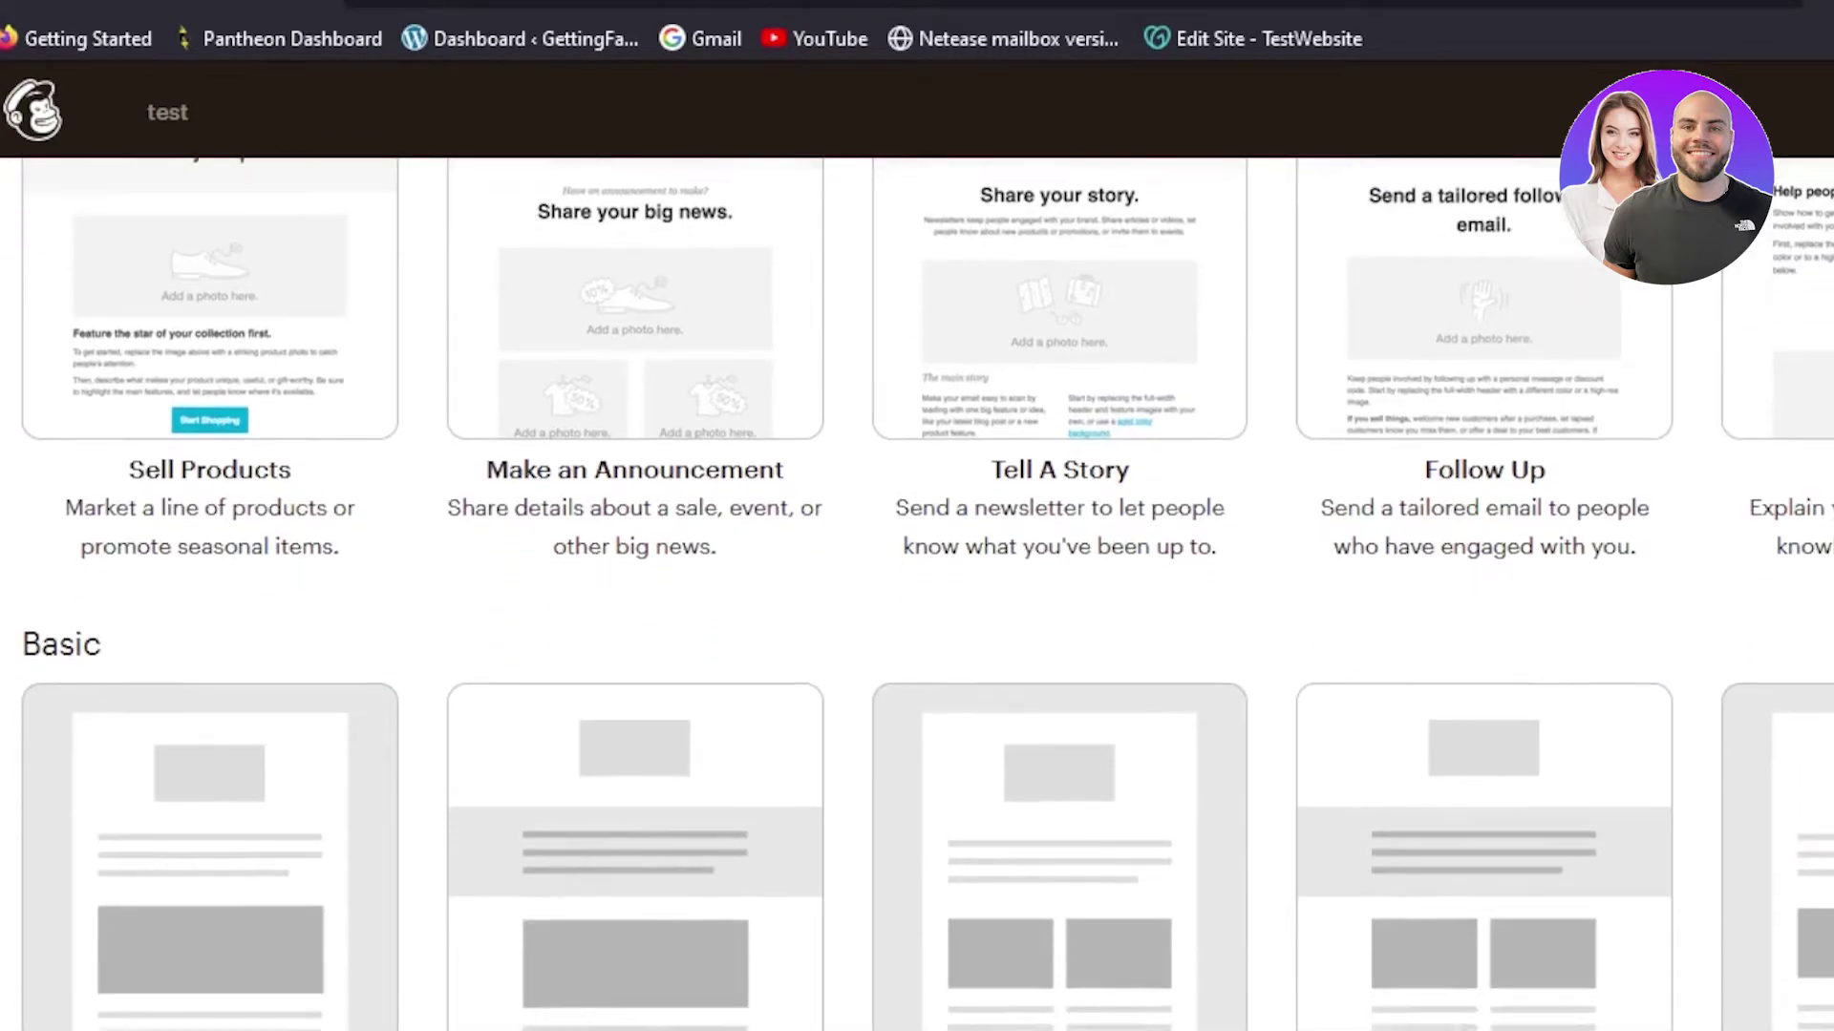
pyautogui.scroll(4, 916, 593)
pyautogui.scroll(1, 917, 592)
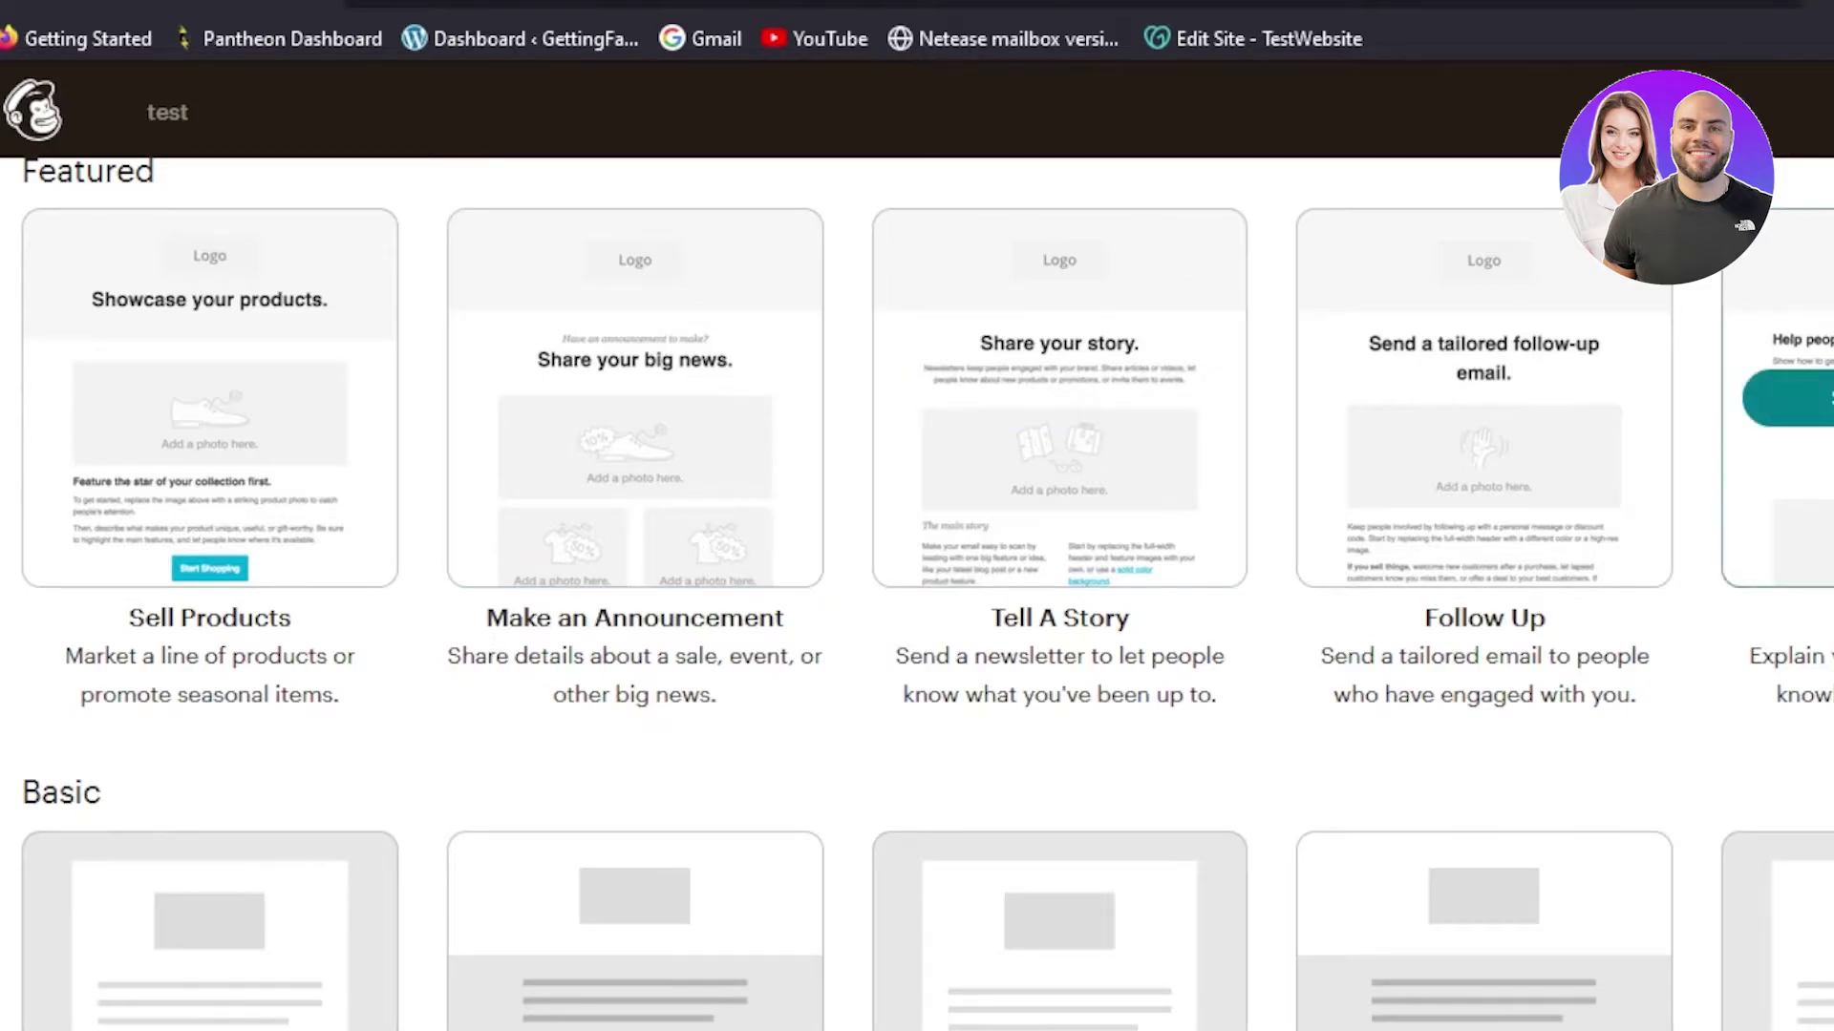
pyautogui.scroll(-5, 1539, 611)
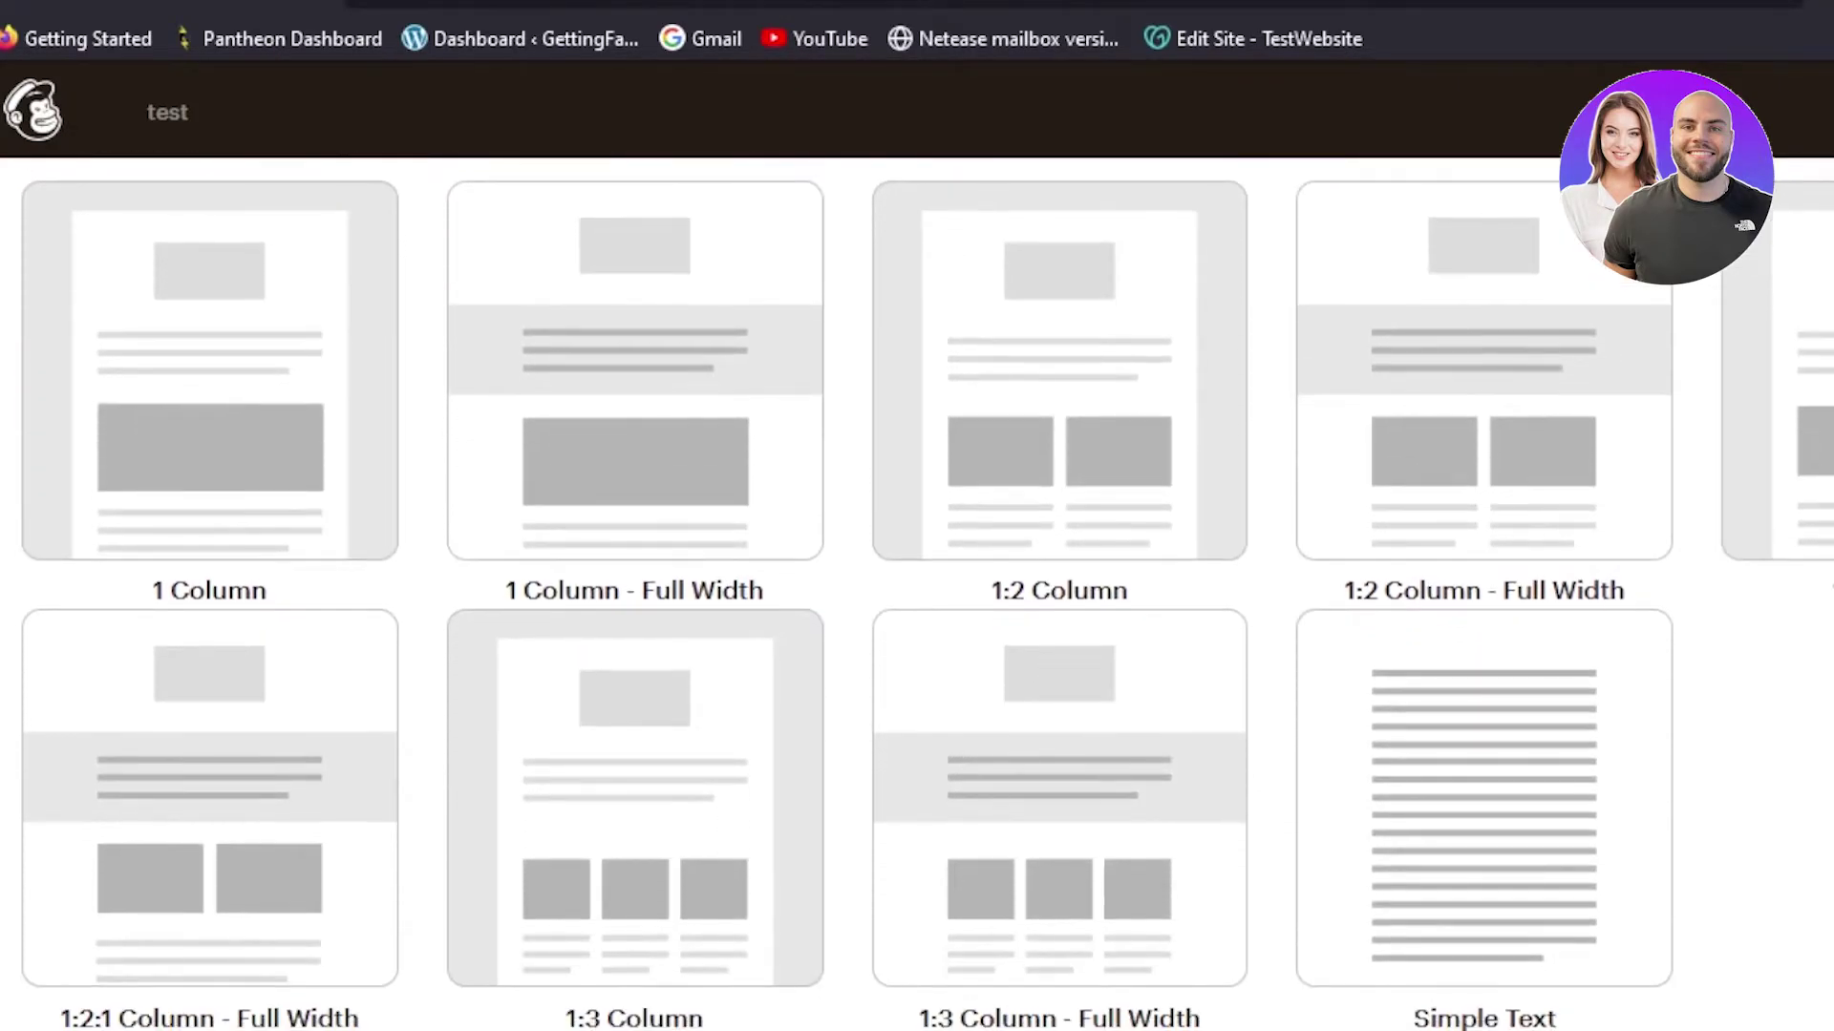
pyautogui.scroll(6, 917, 592)
pyautogui.scroll(-1, 917, 592)
pyautogui.scroll(-2, 1572, 462)
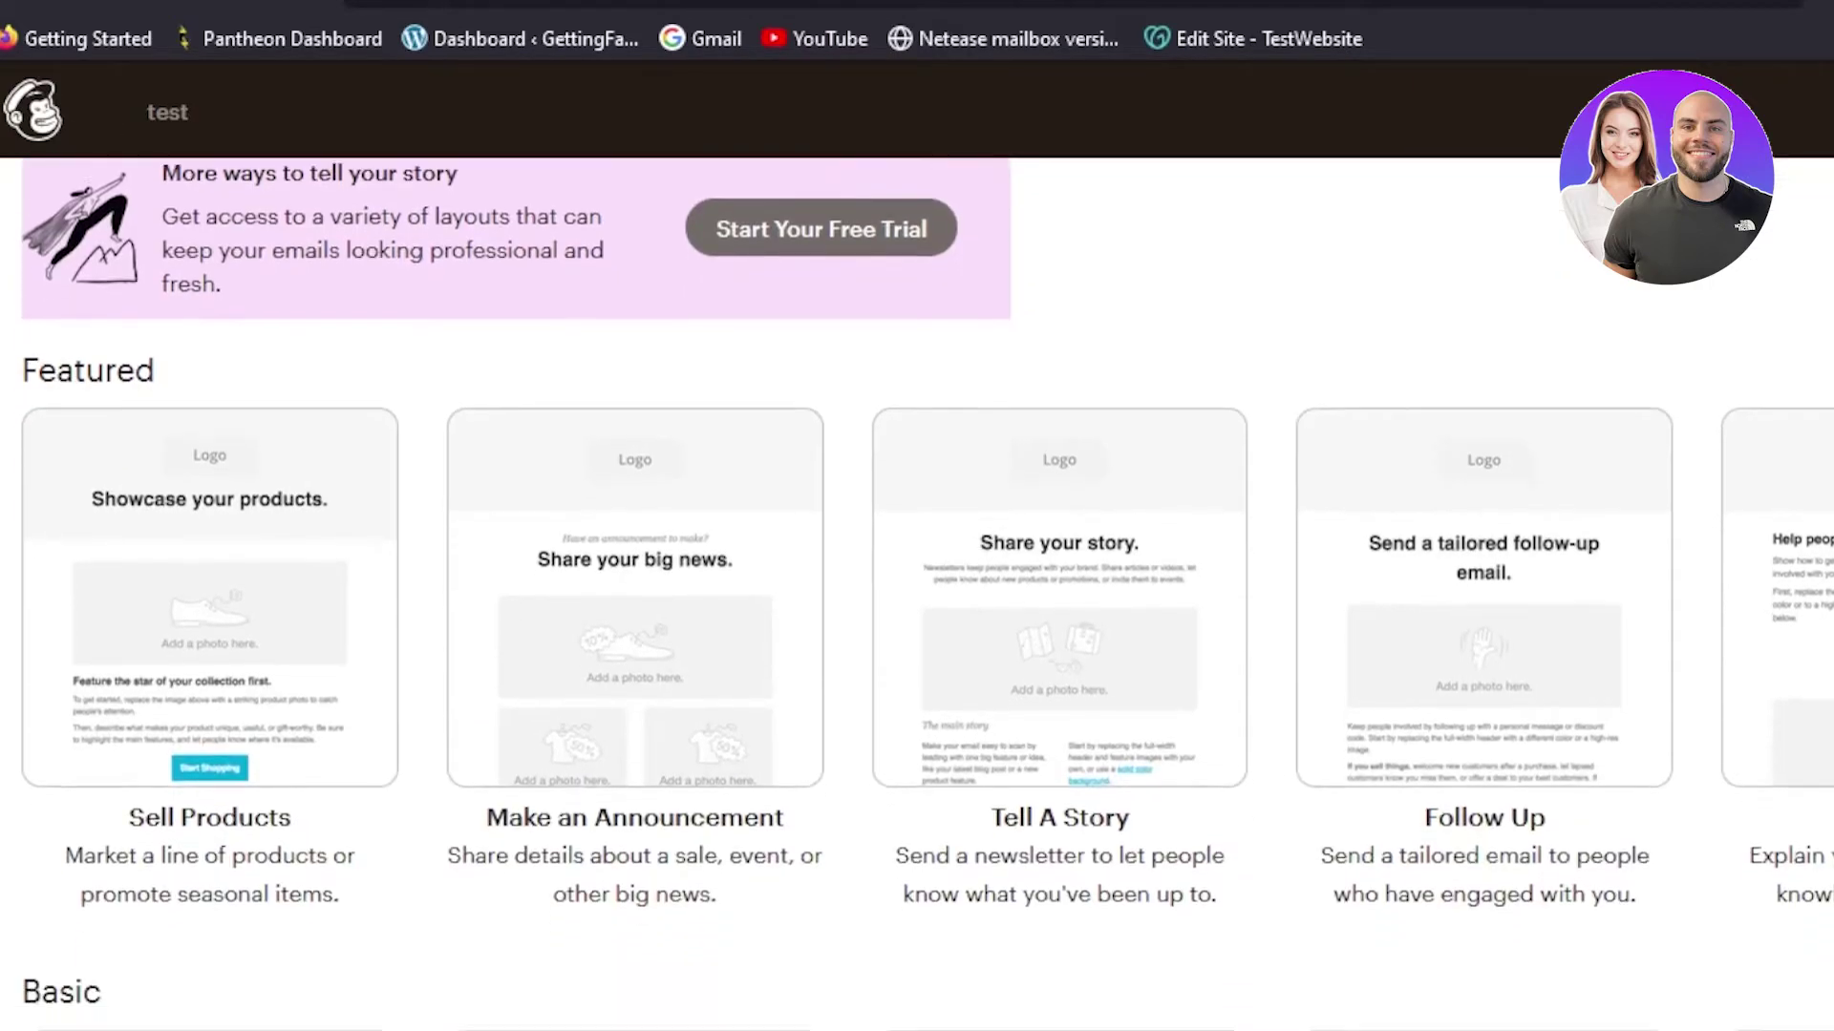
pyautogui.scroll(1, 1572, 462)
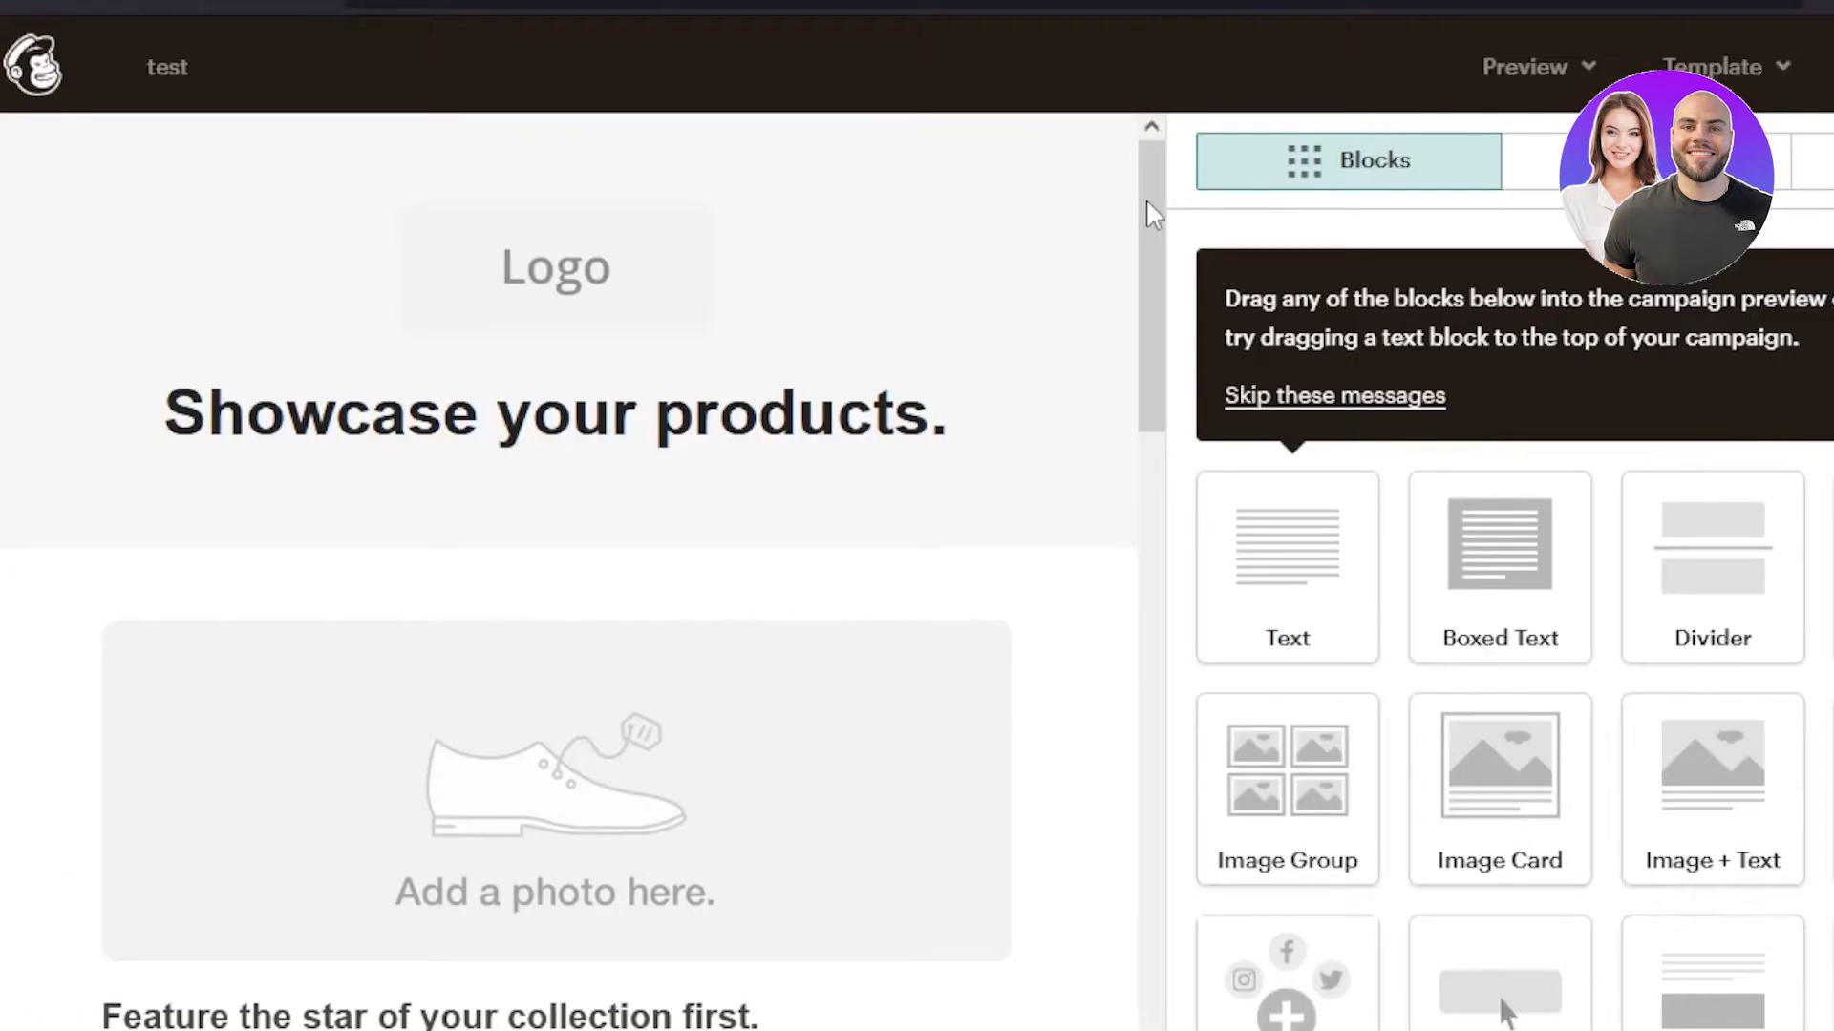
# - Open the Sell Products template and skip the editor's getting-started tips
pyautogui.moveTo(1146, 199)
pyautogui.mouseDown()
pyautogui.moveTo(1140, 432)
pyautogui.moveTo(1138, 203)
pyautogui.mouseUp()
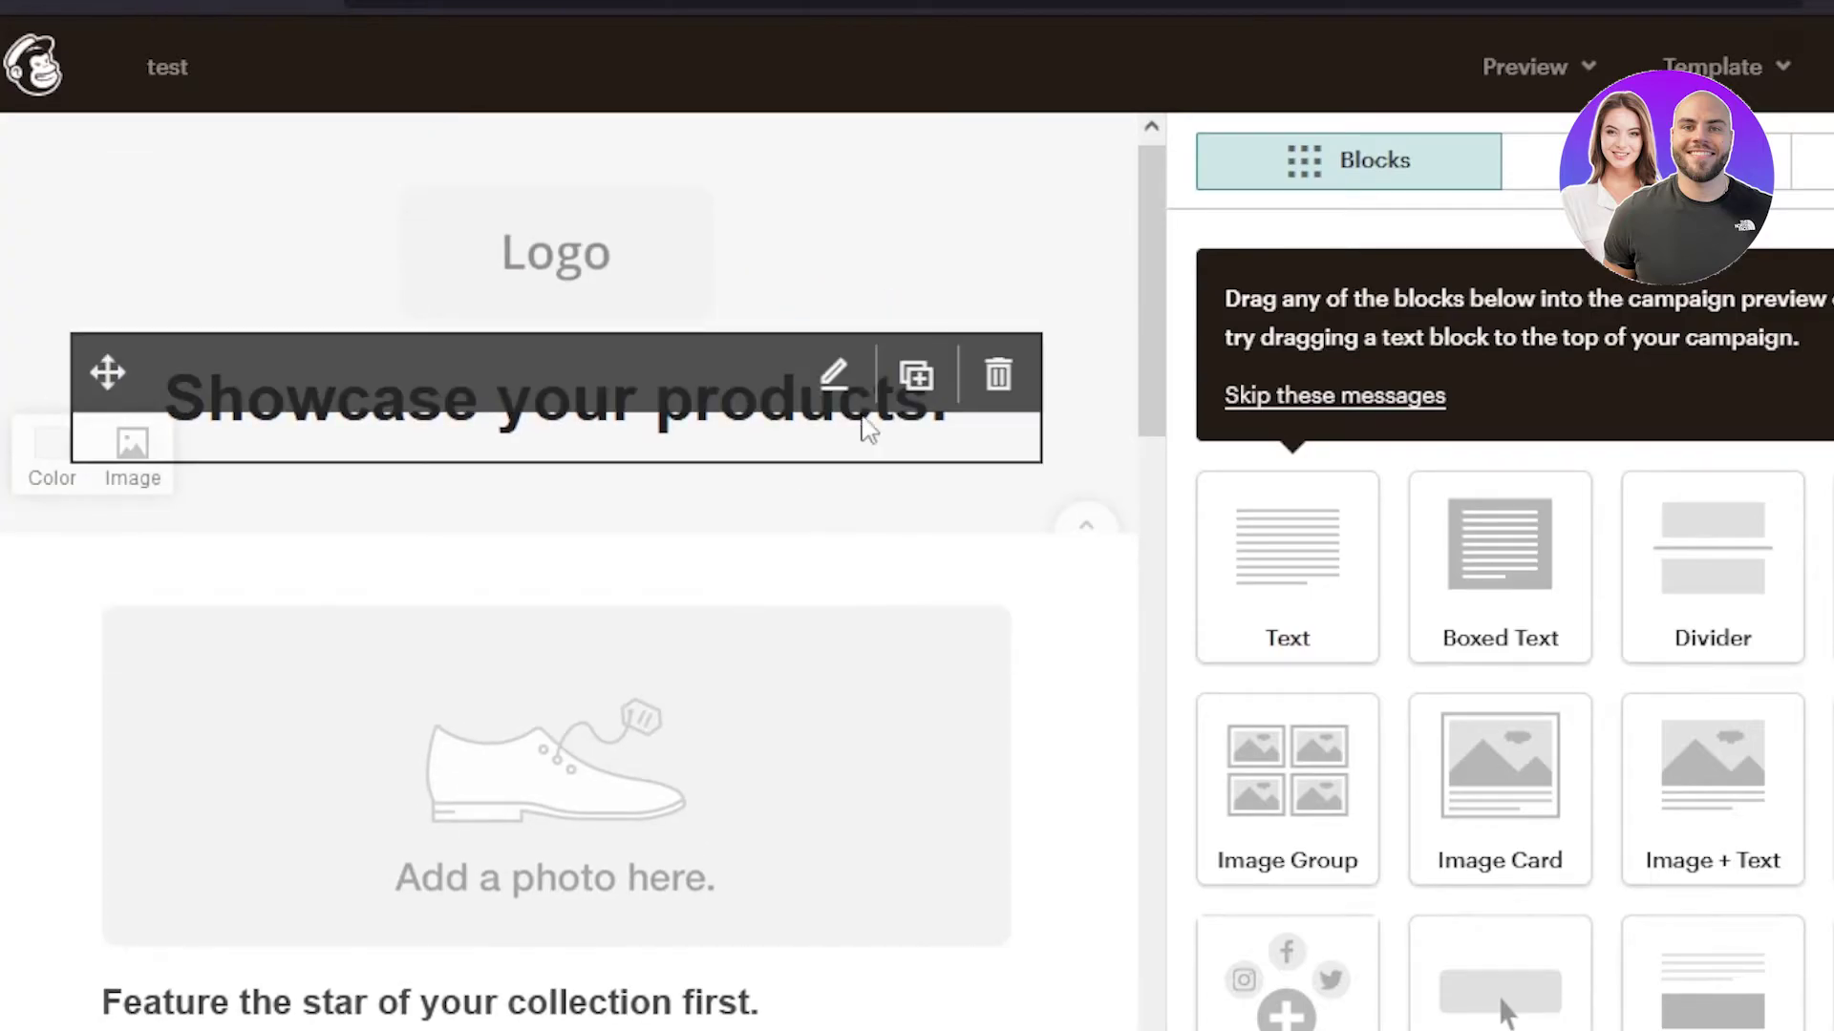
pyautogui.scroll(-2, 1158, 376)
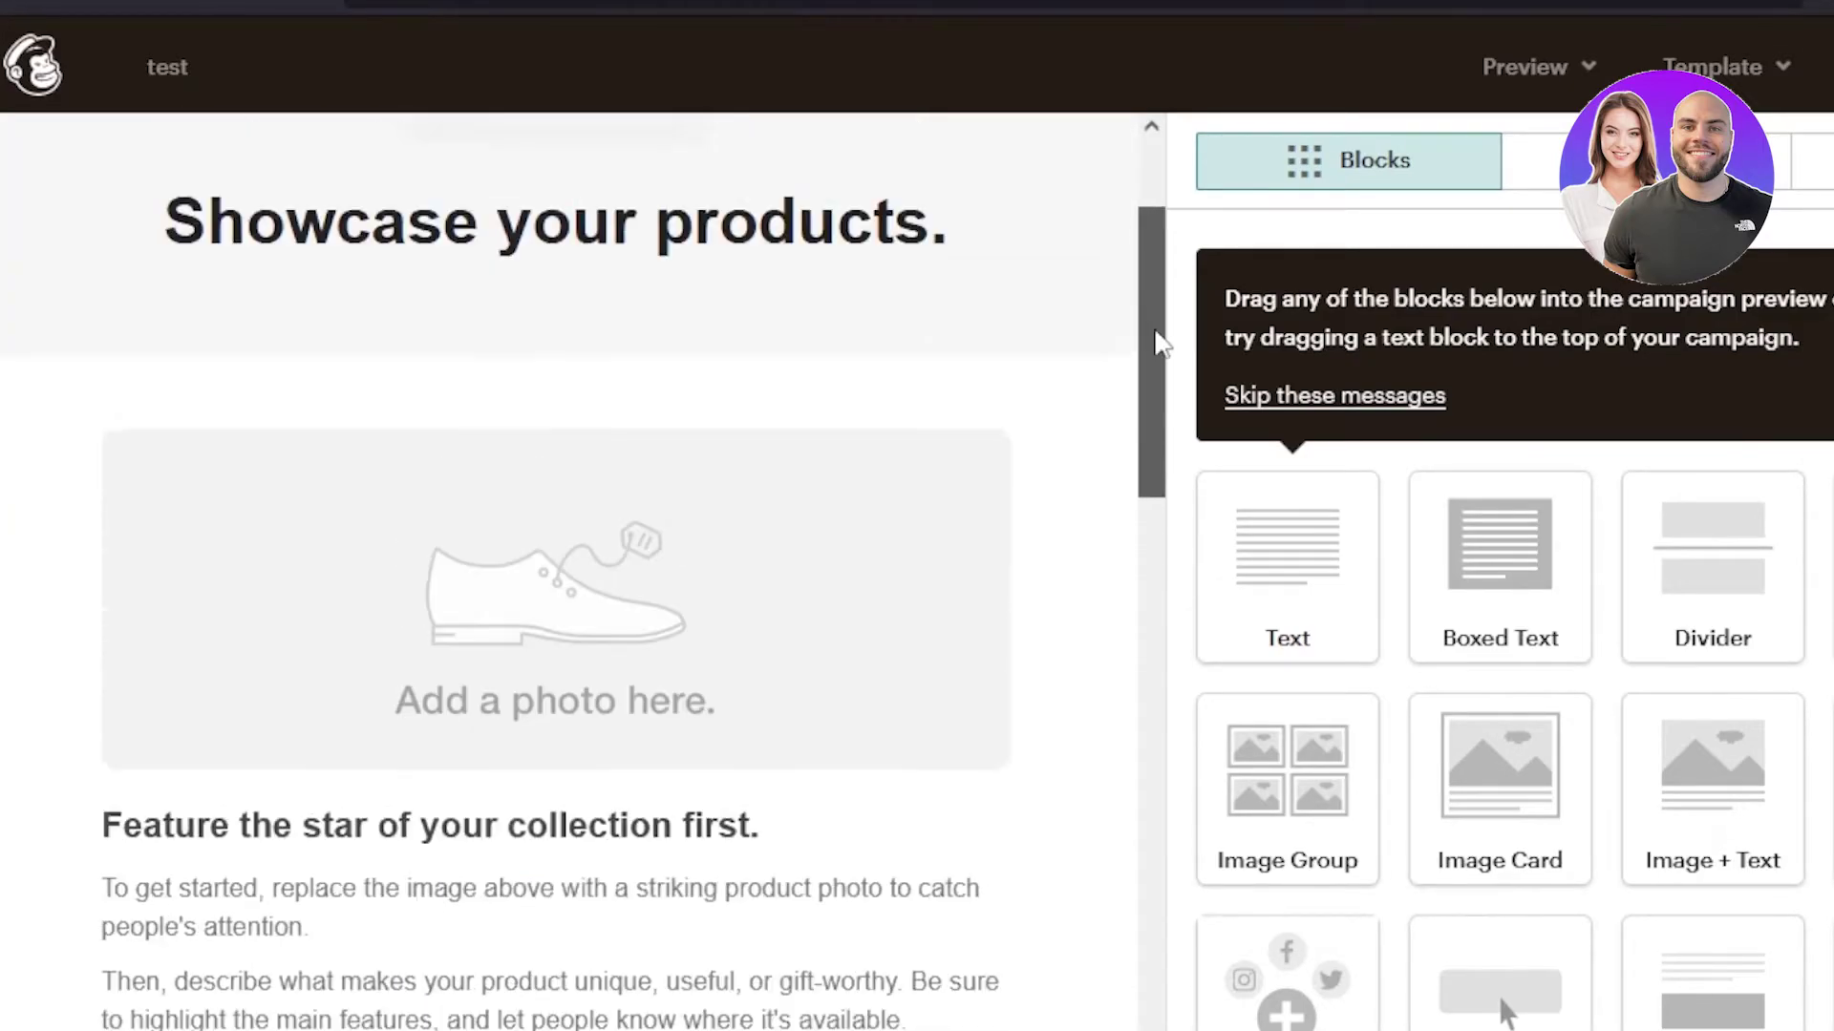
pyautogui.scroll(2, 1158, 344)
pyautogui.click(1333, 396)
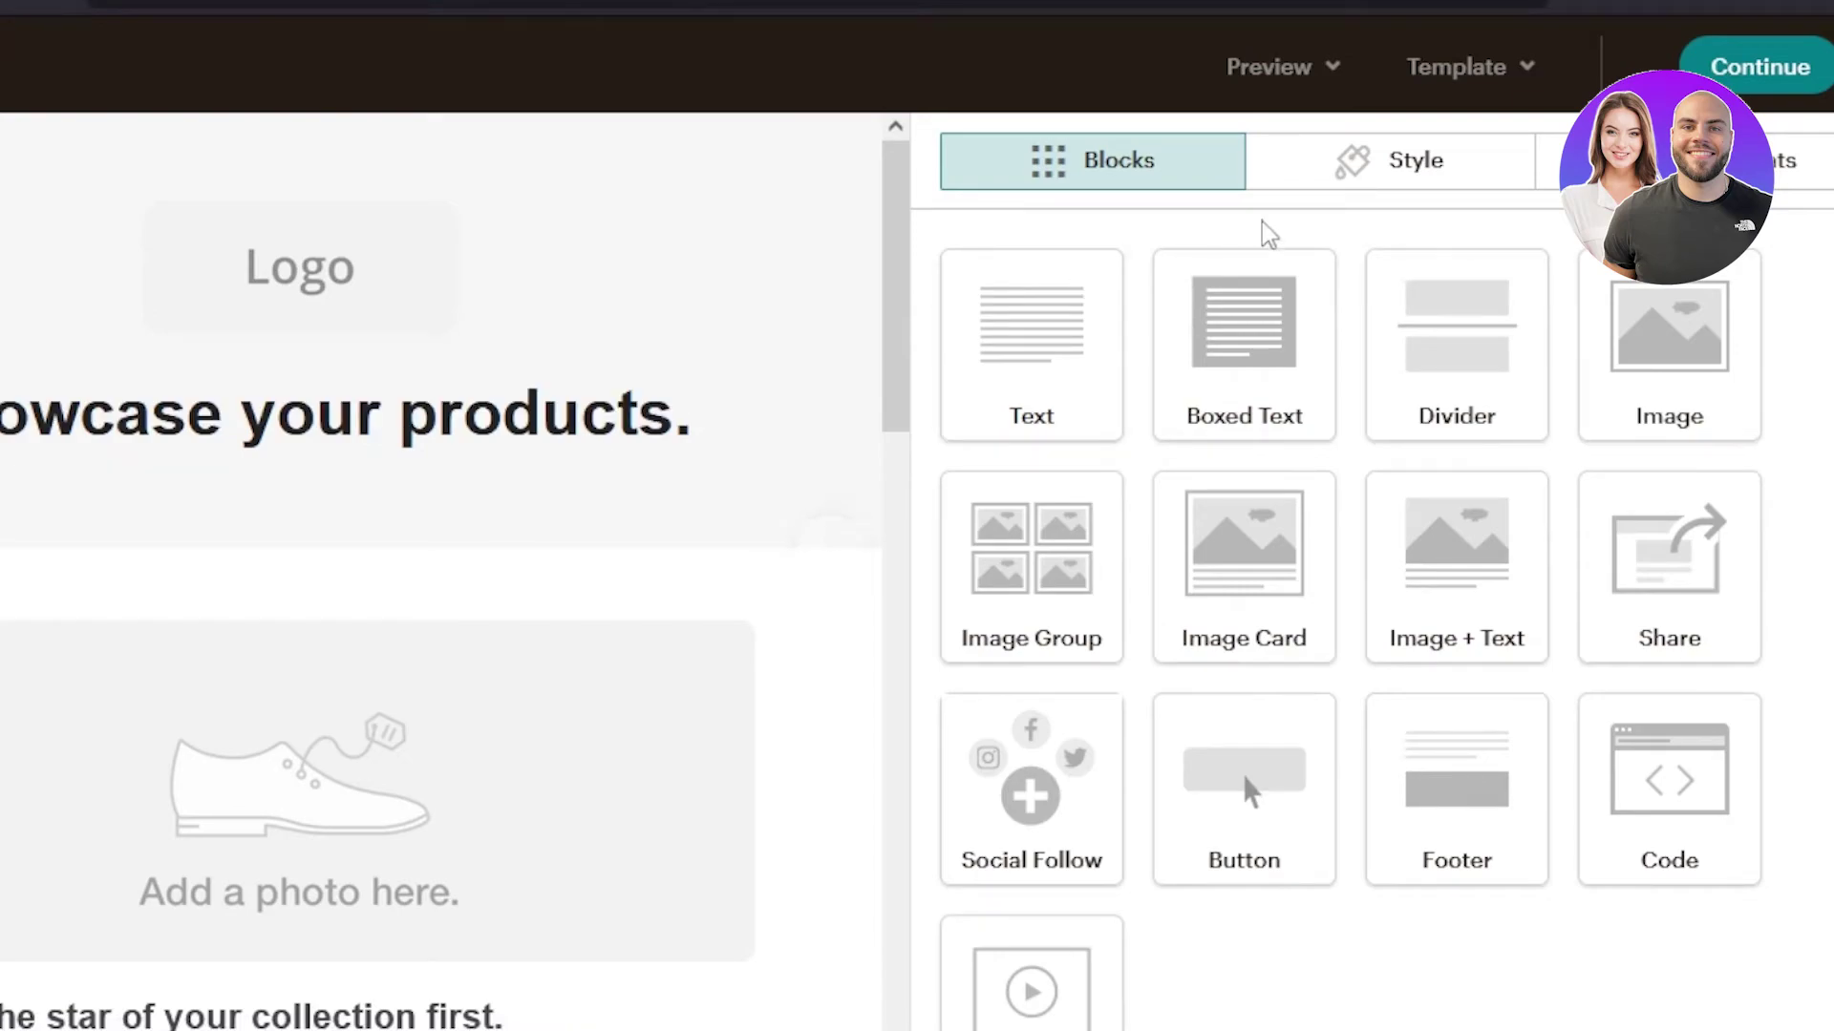
# - Check the Style and Comments tabs, then request deletion of the Logo block
pyautogui.click(1368, 182)
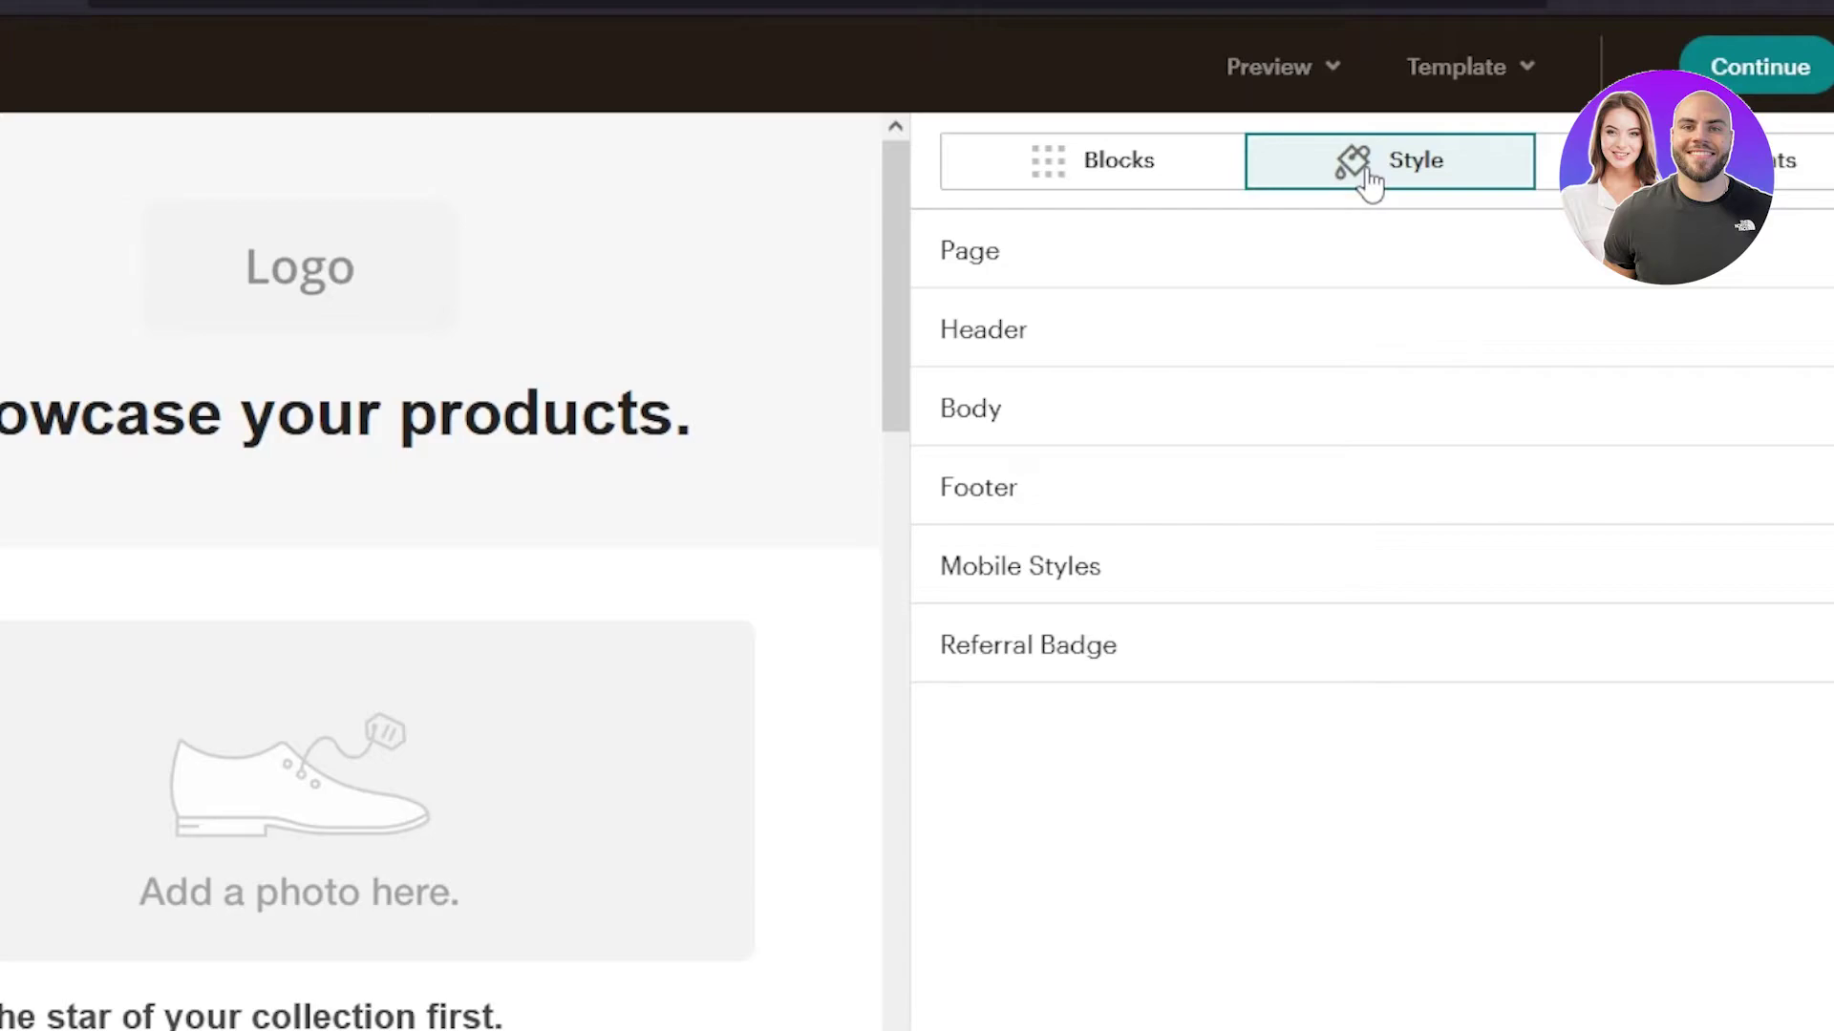
pyautogui.click(1680, 161)
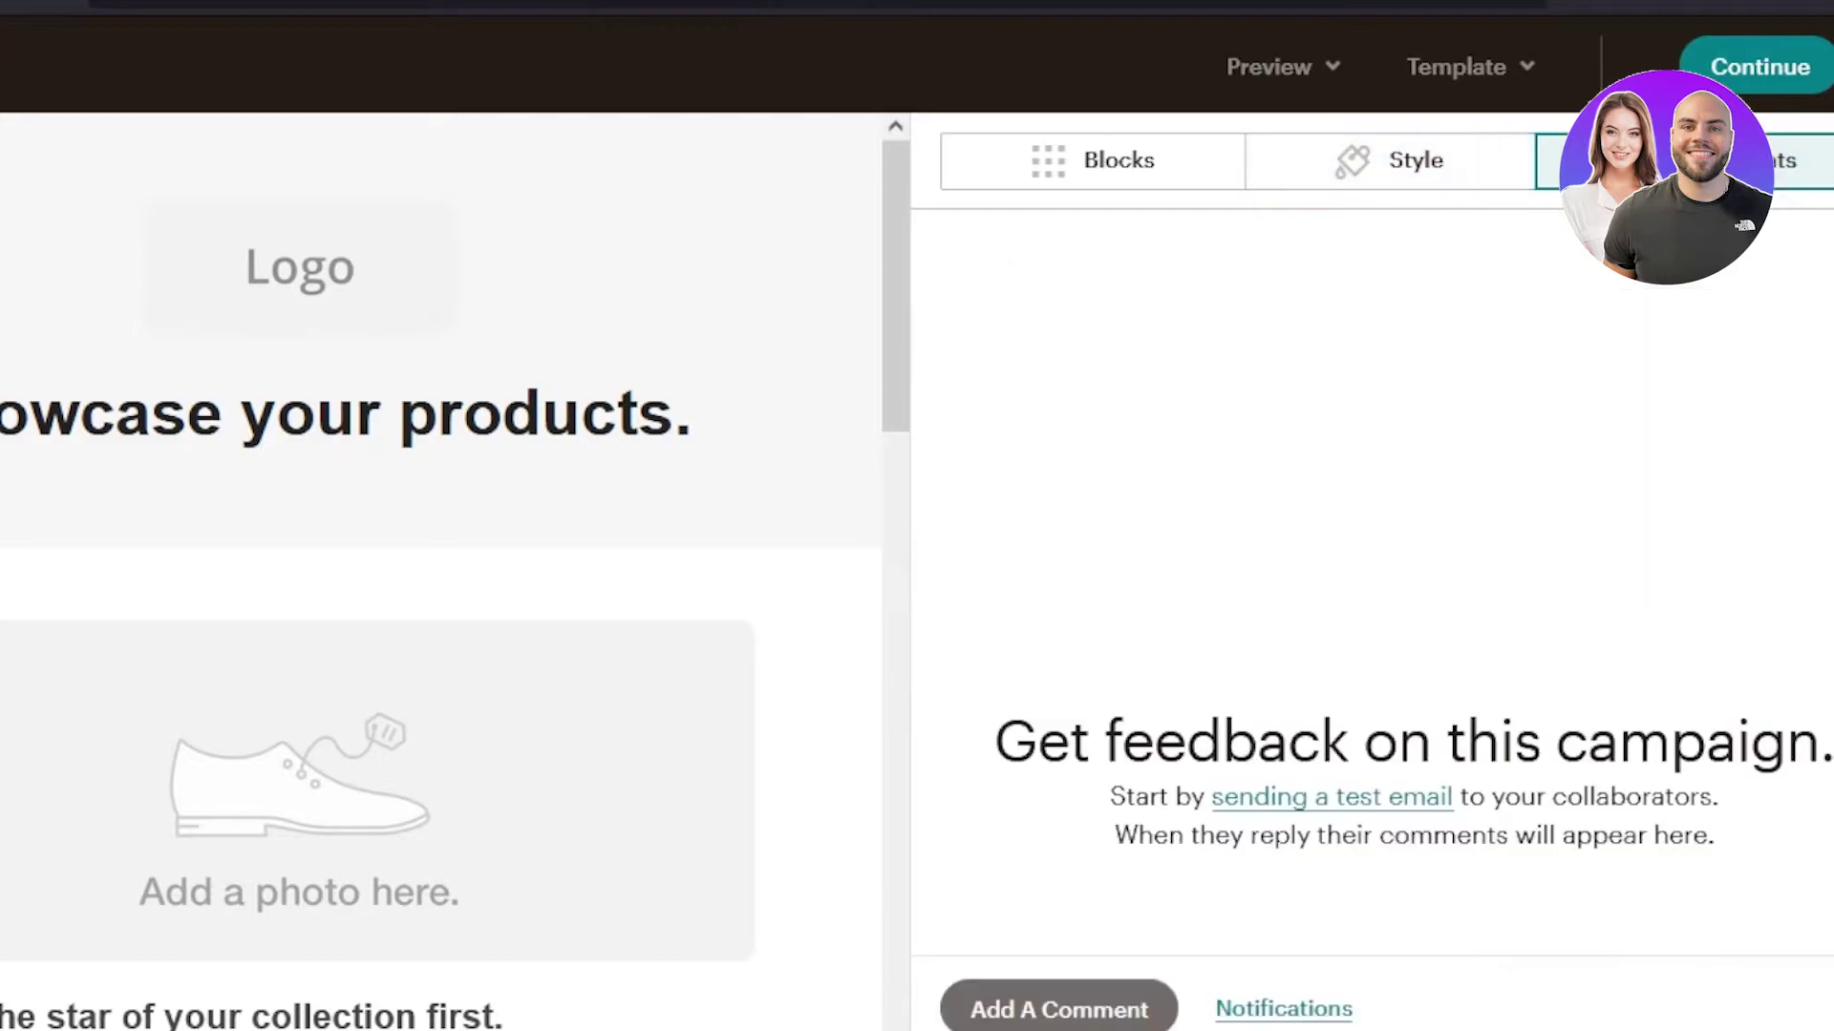
pyautogui.click(1166, 184)
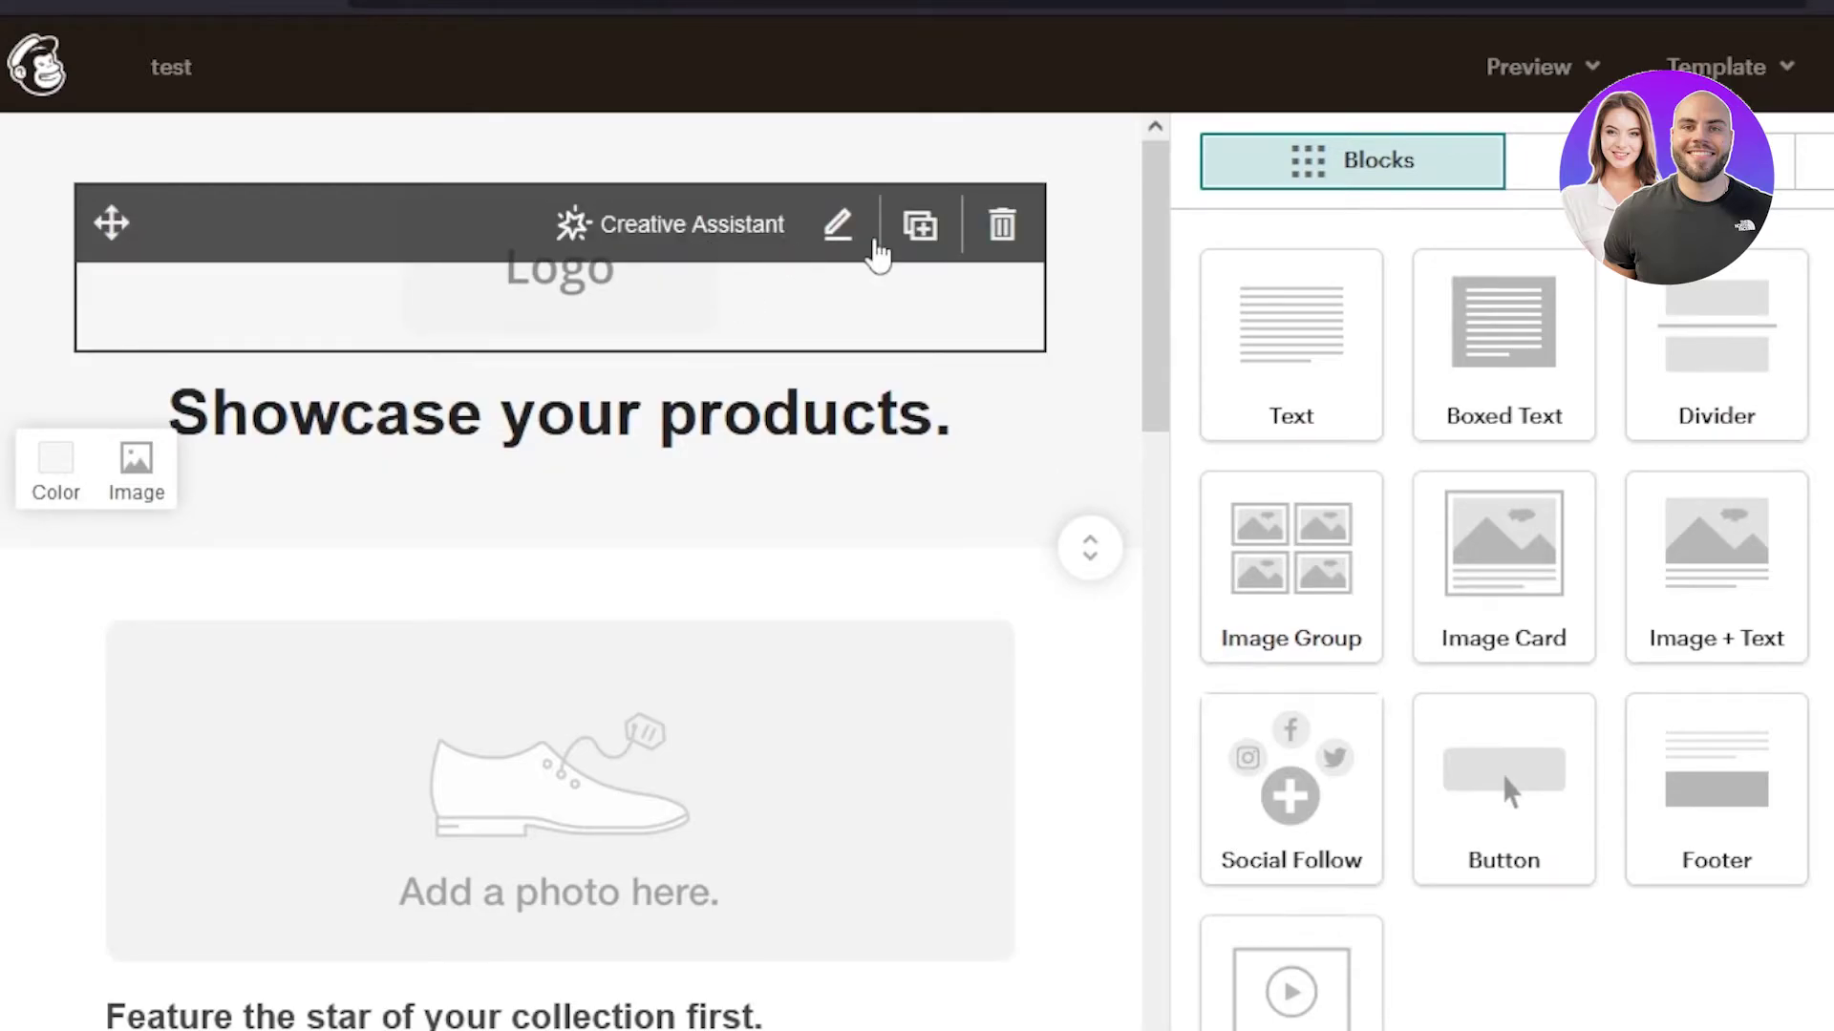
pyautogui.click(1004, 238)
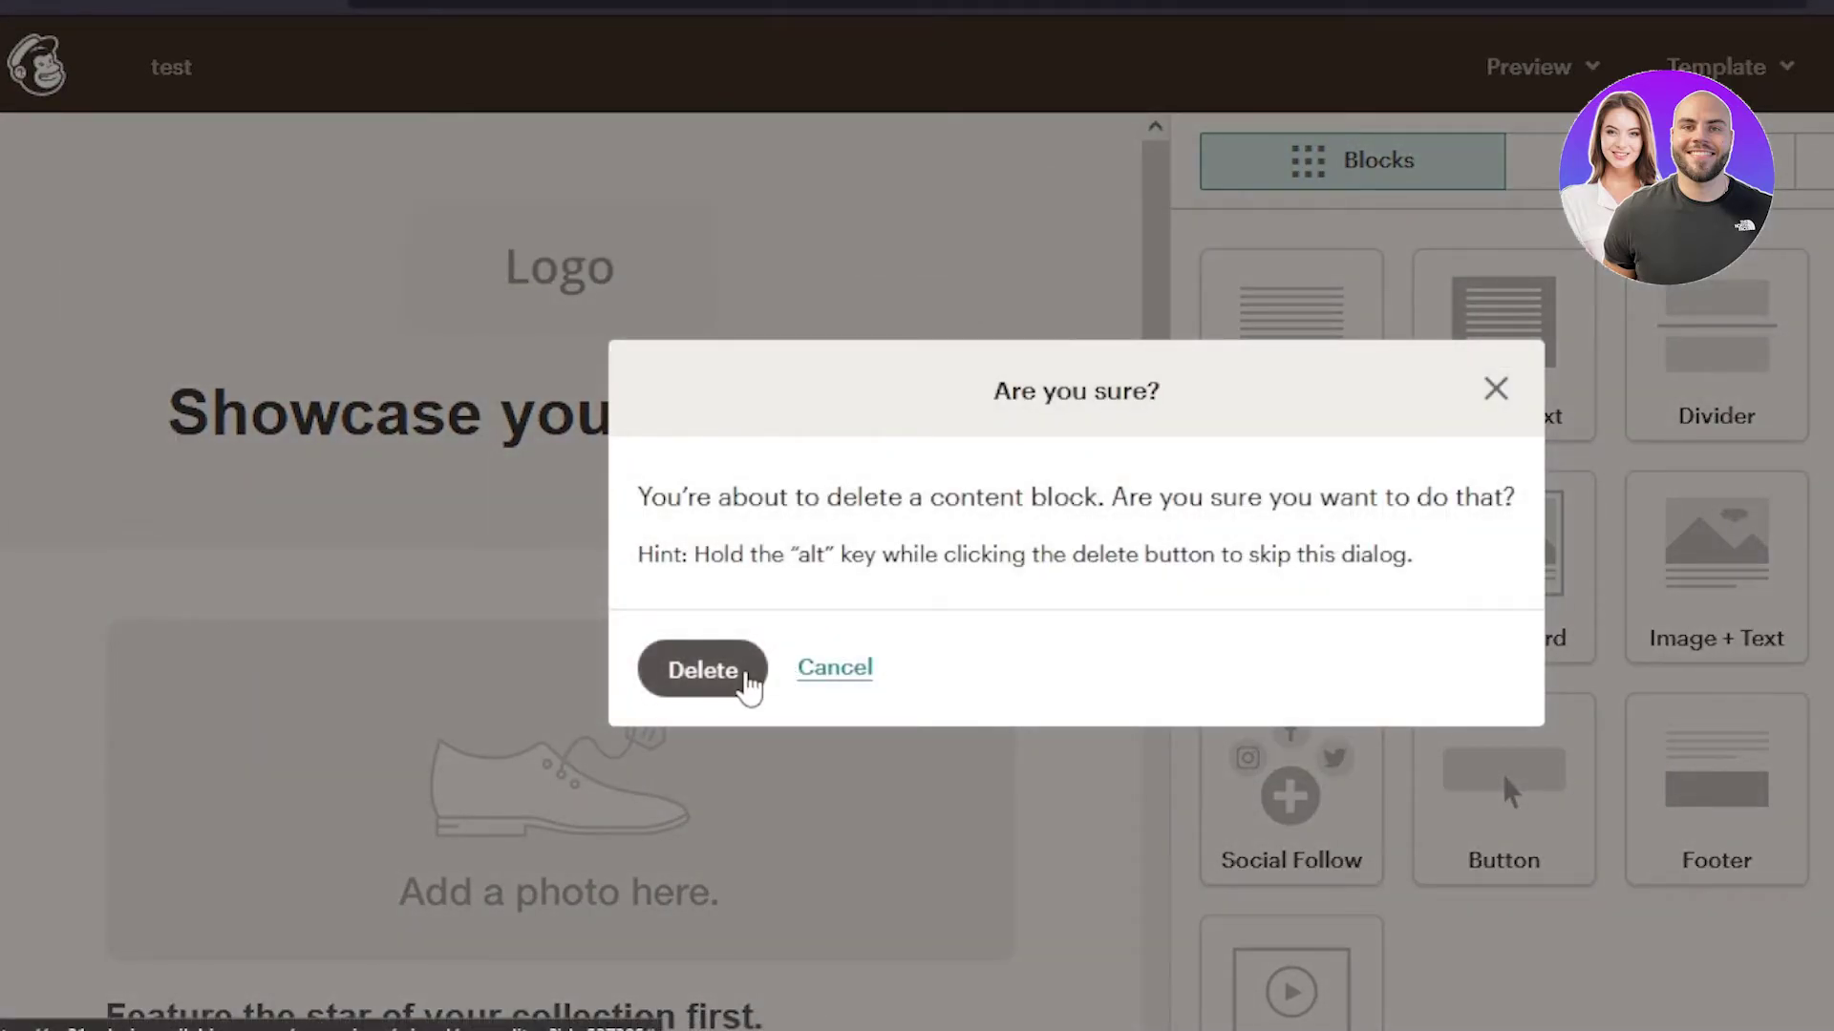
# - Confirm removing the Logo block and replace 'Showcase your products.' with 'NEW PRODUCTS'
pyautogui.click(703, 669)
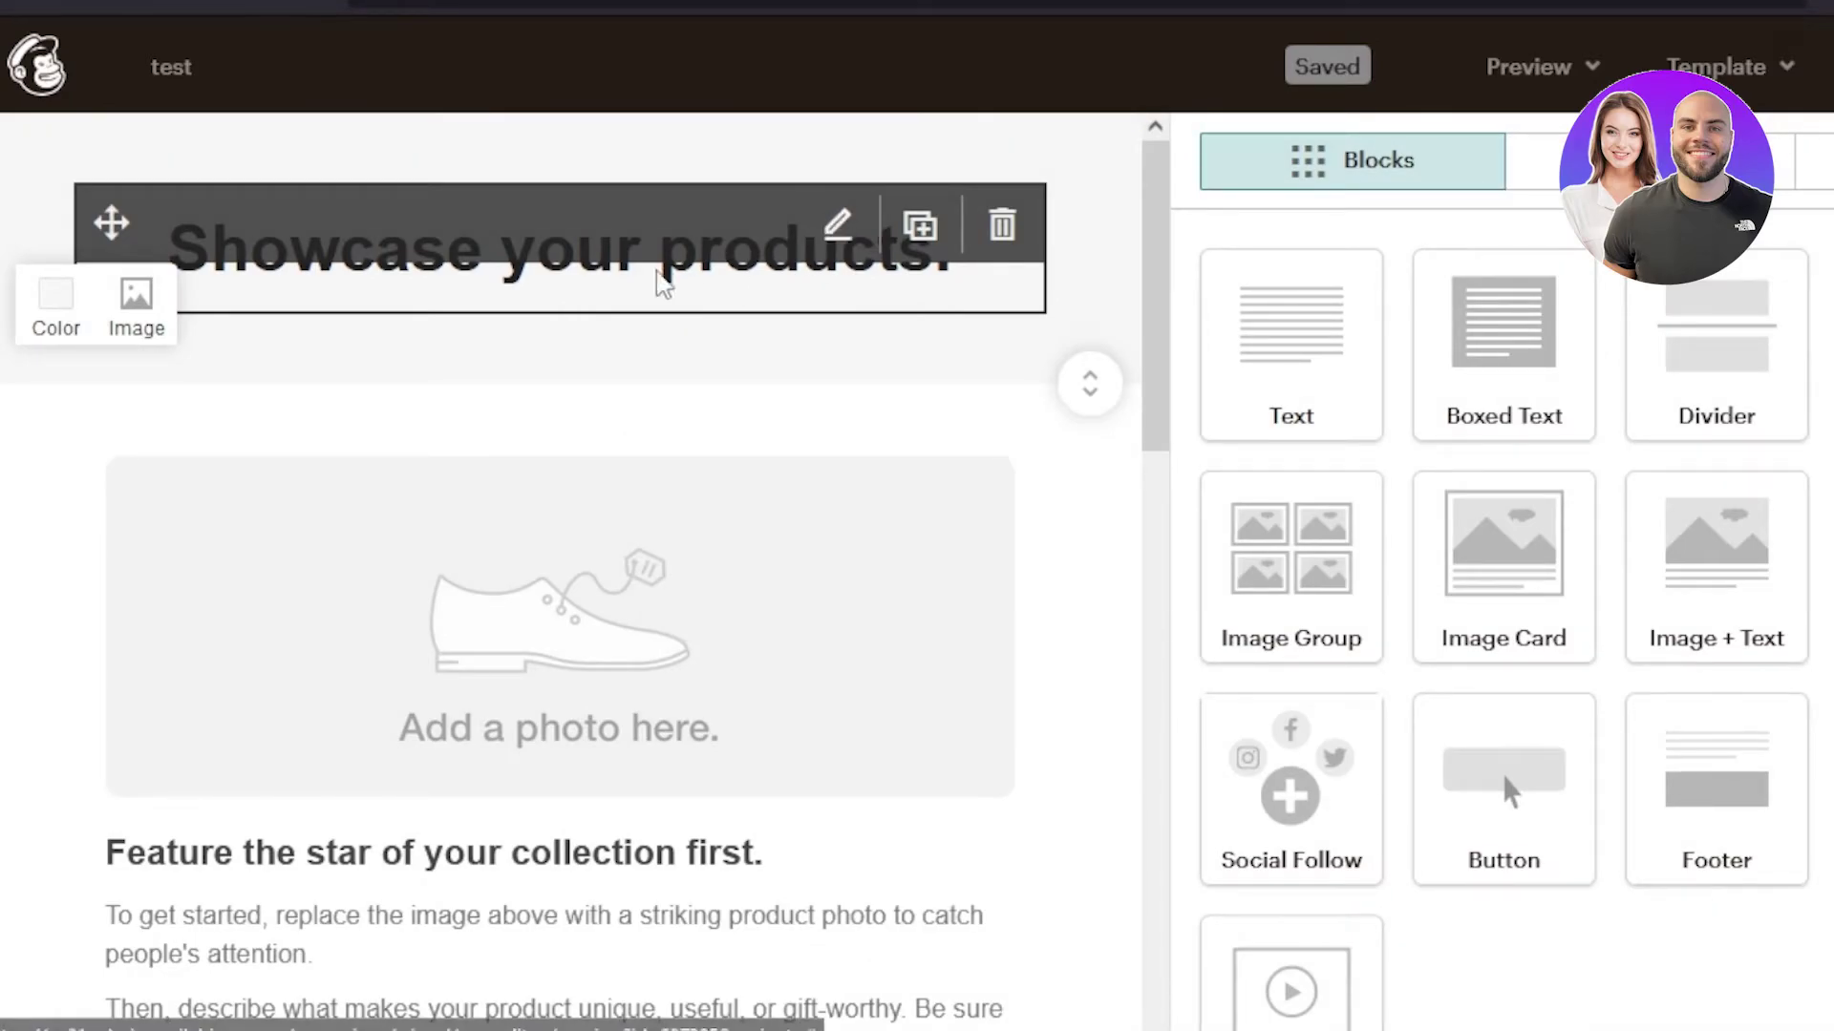
pyautogui.click(966, 258)
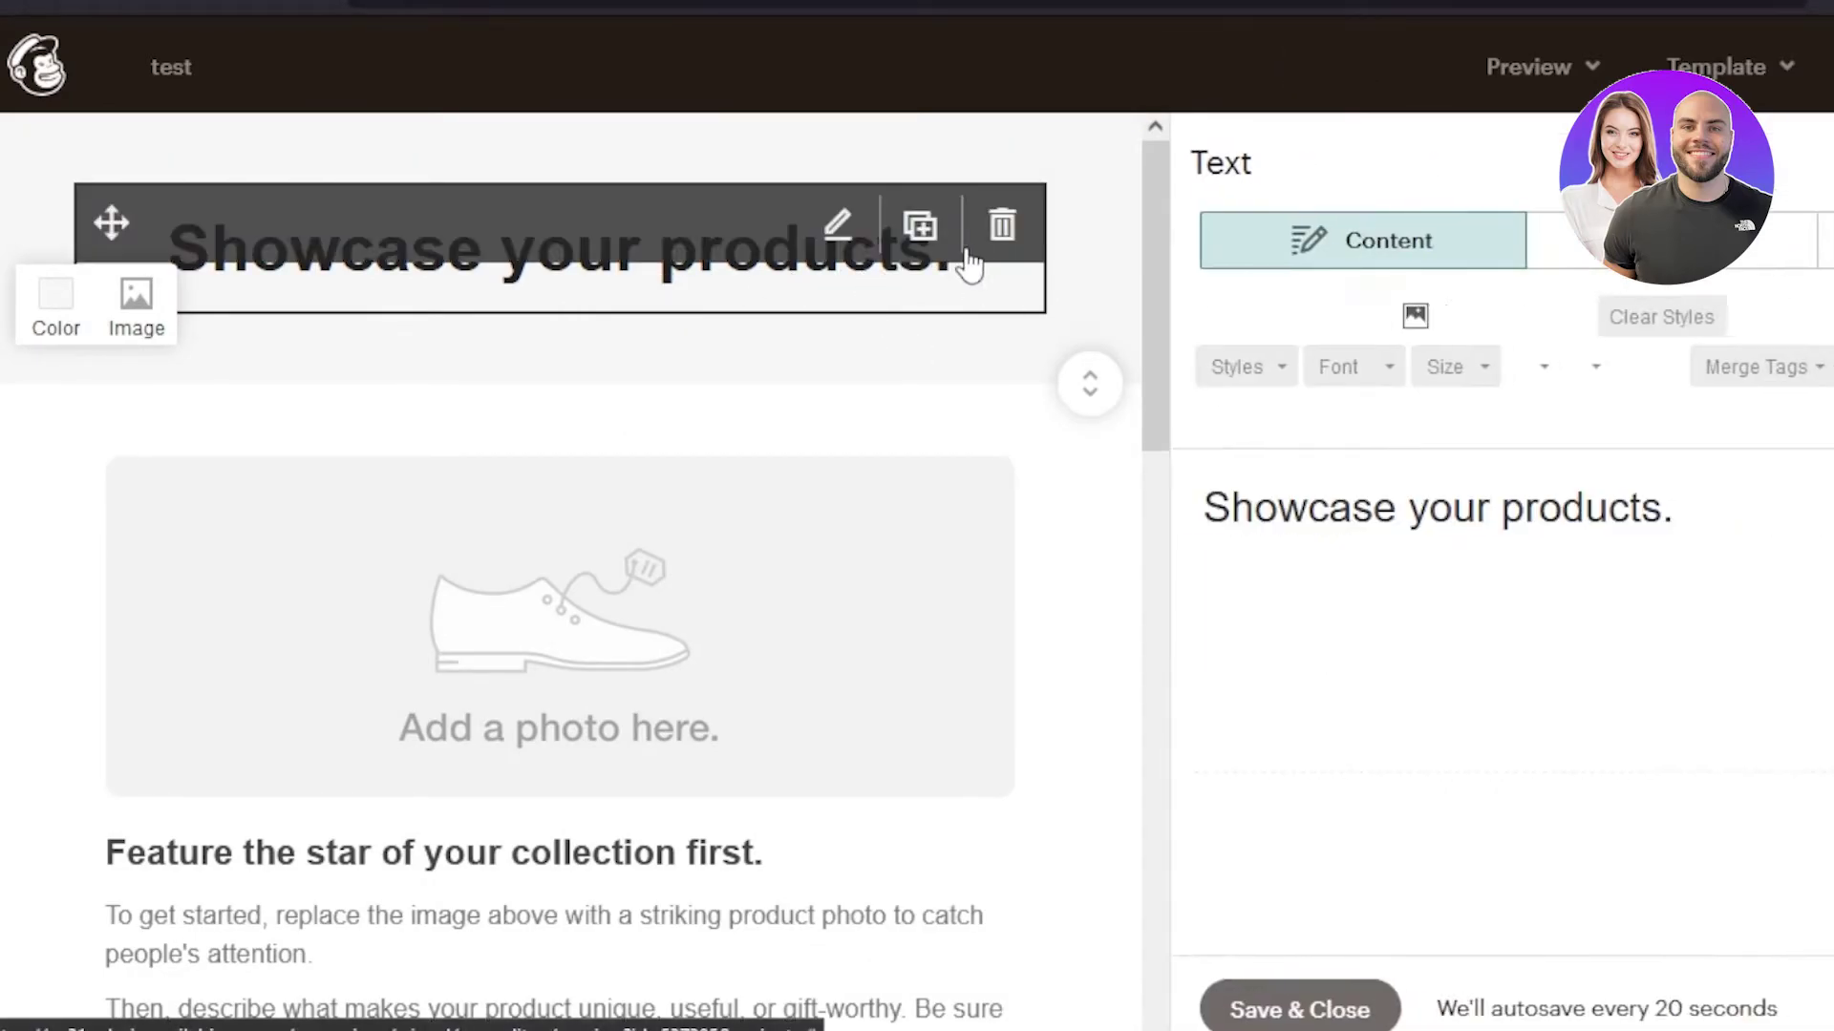
pyautogui.click(1706, 490)
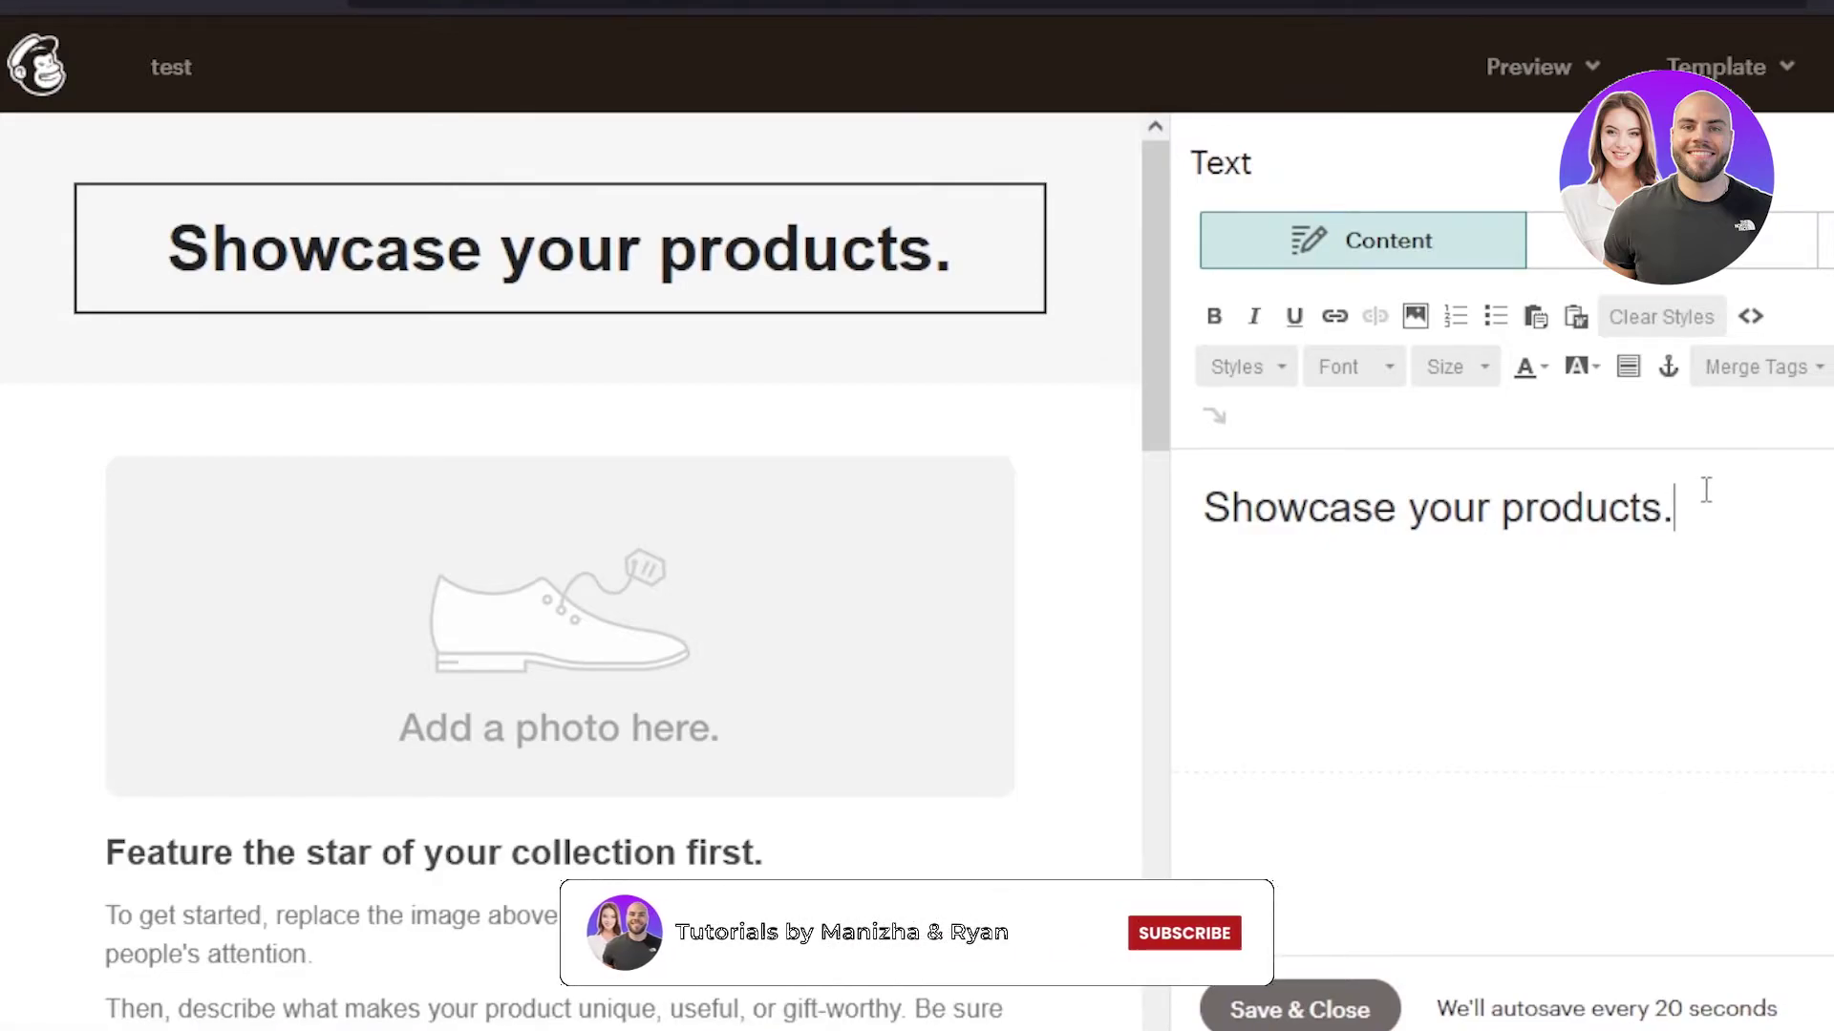
pyautogui.press('BackSpace')
pyautogui.press('BackSpace')
pyautogui.press('BackSpace')
pyautogui.press('BackSpace')
pyautogui.press('BackSpace')
pyautogui.press('BackSpace')
pyautogui.press('BackSpace')
pyautogui.press('BackSpace')
pyautogui.press('BackSpace')
pyautogui.press('BackSpace')
pyautogui.press('BackSpace')
pyautogui.press('BackSpace')
pyautogui.press('BackSpace')
pyautogui.press('BackSpace')
pyautogui.press('BackSpace')
pyautogui.press('BackSpace')
pyautogui.press('BackSpace')
pyautogui.press('BackSpace')
pyautogui.press('BackSpace')
pyautogui.press('BackSpace')
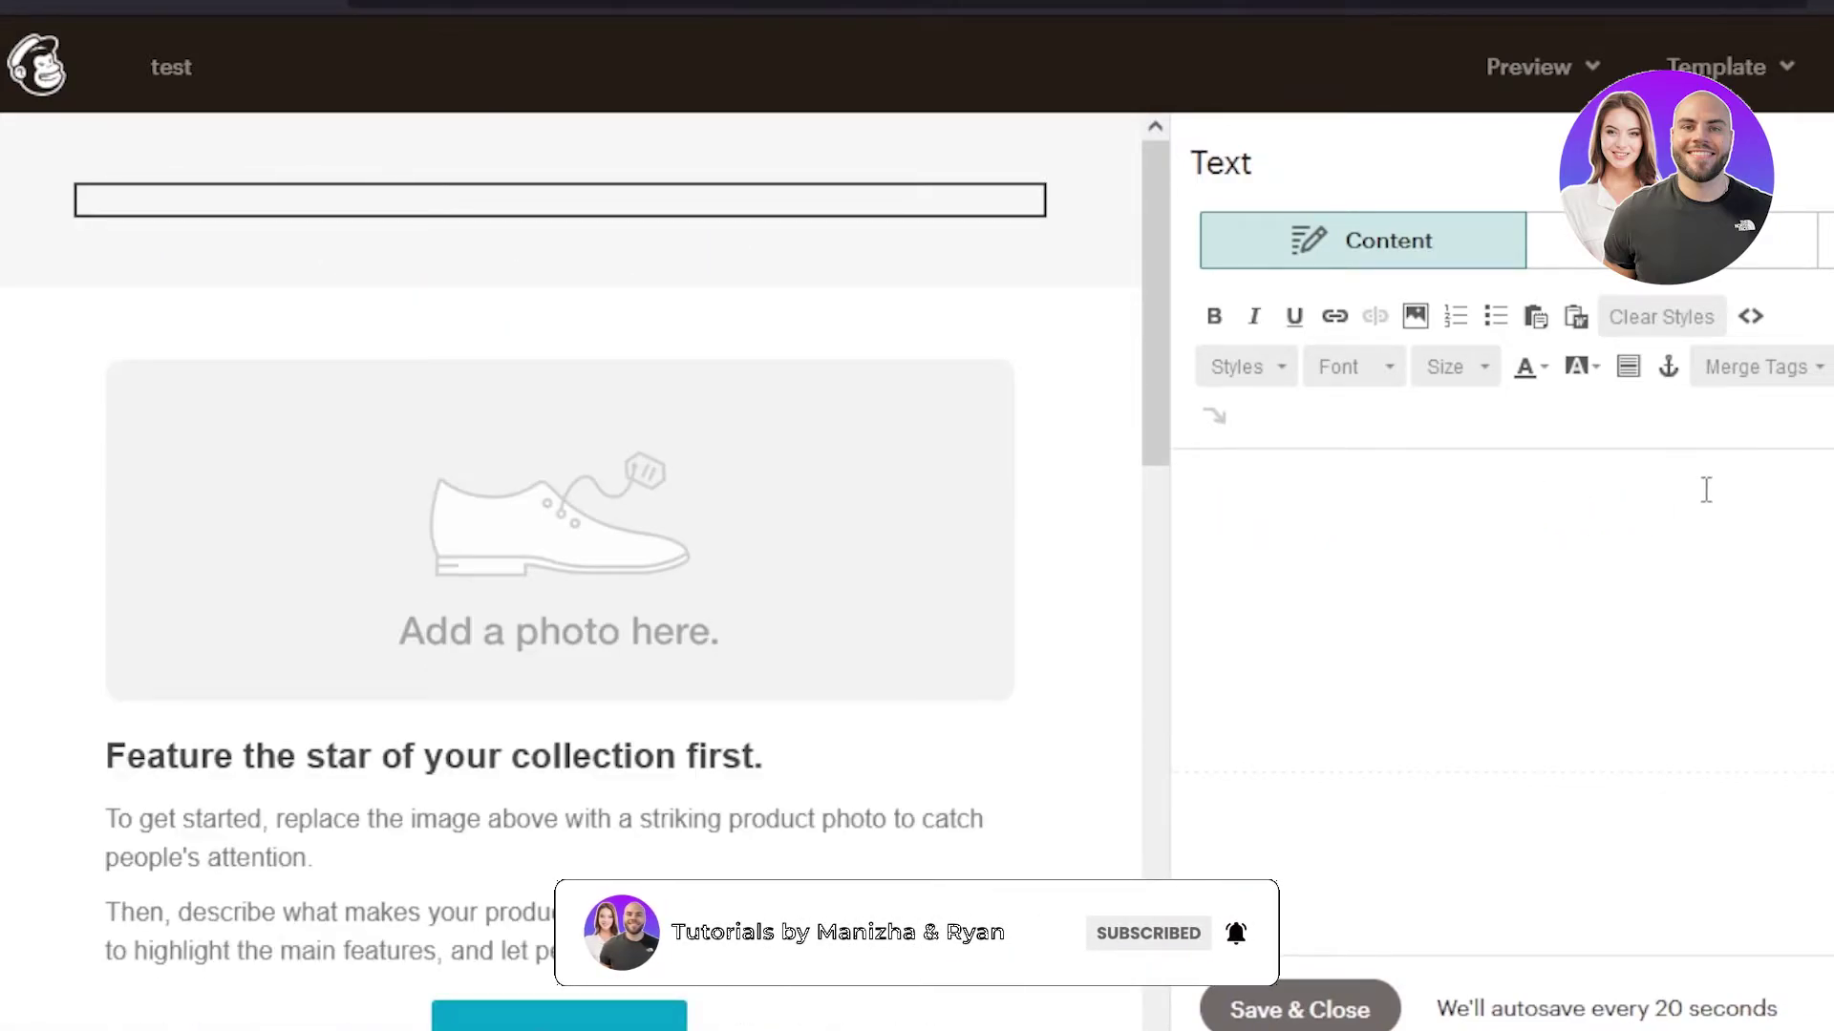
pyautogui.write('N')
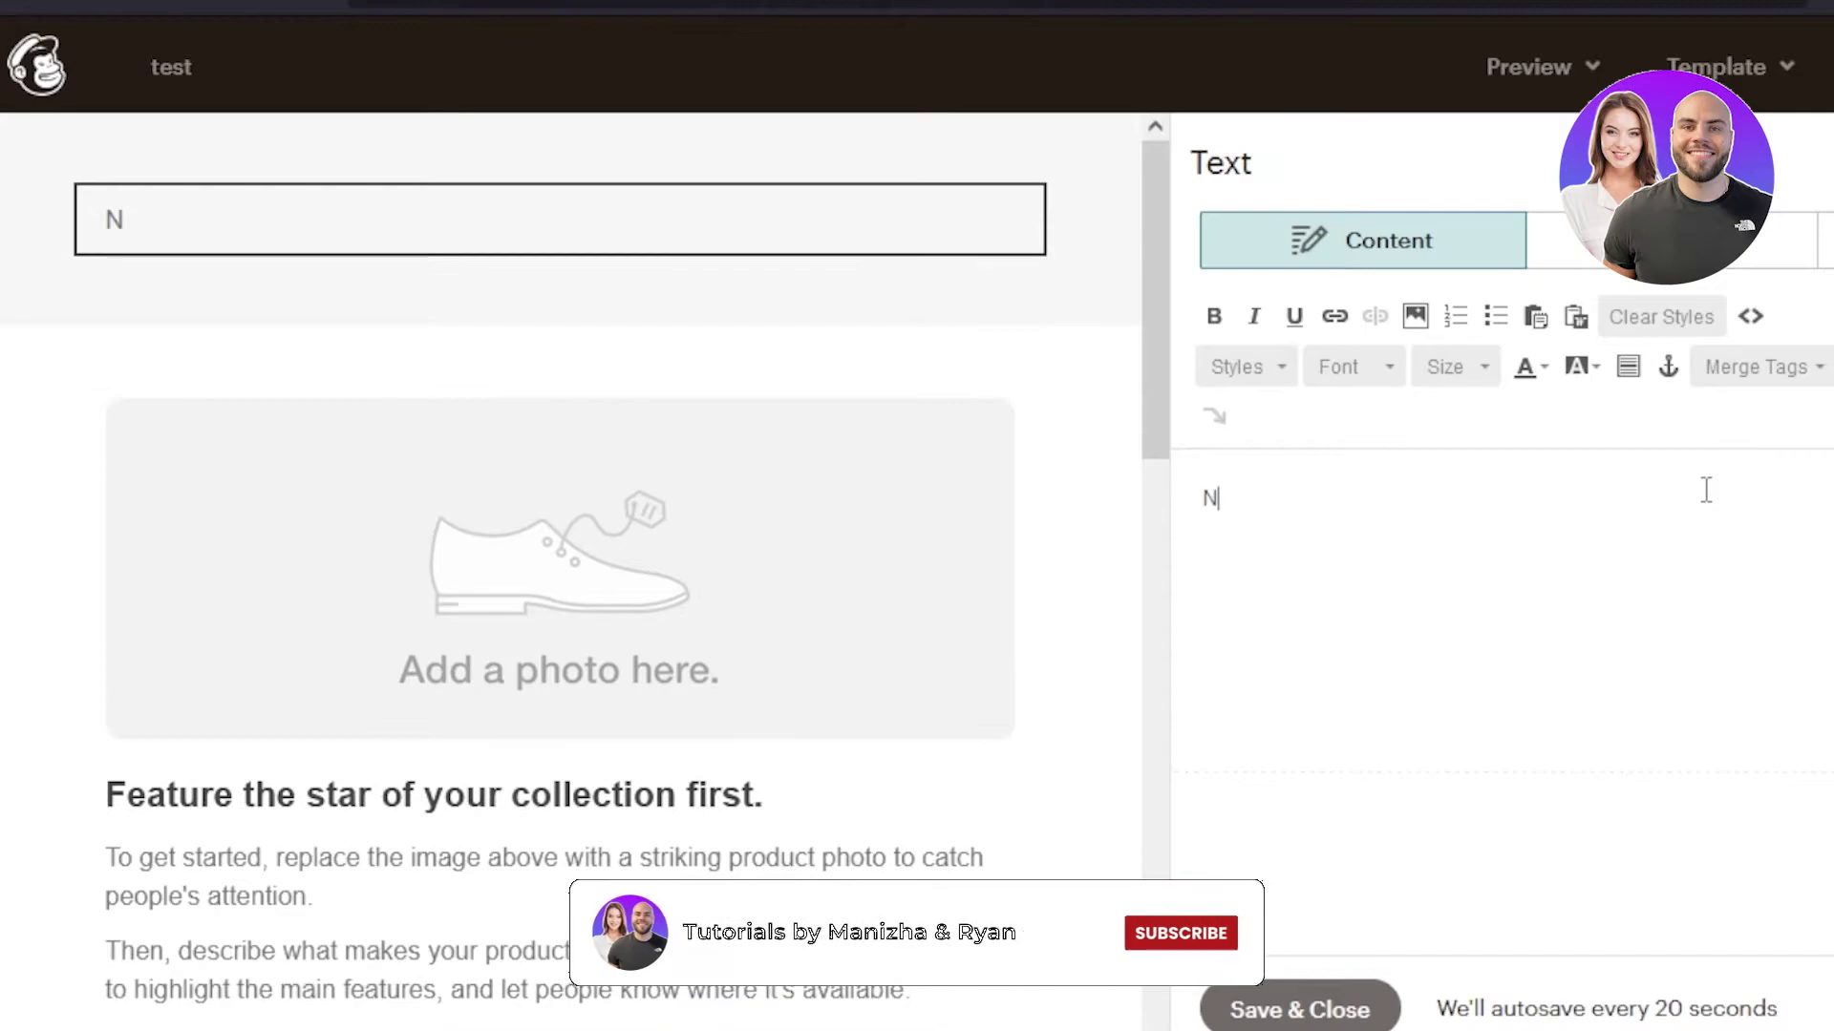
pyautogui.write('EW PRODUCTS')
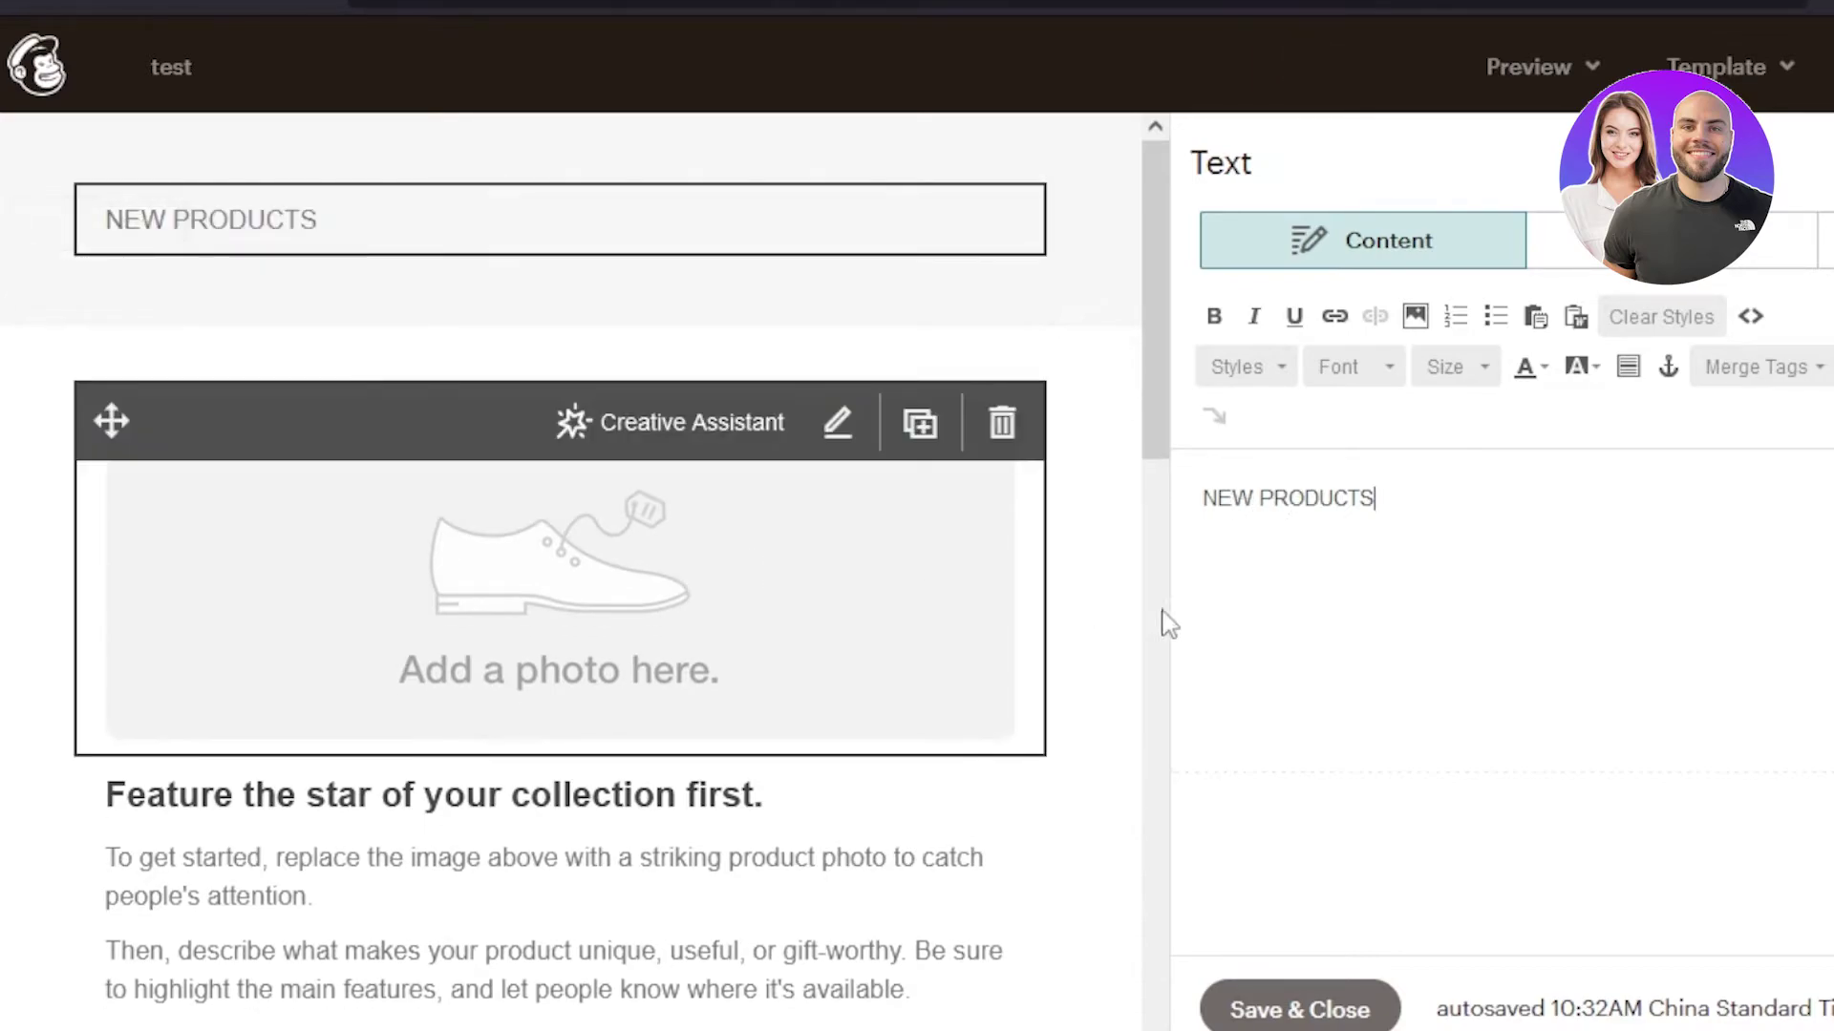
# - Centre the NEW PRODUCTS heading and make it black, bold and size 36
pyautogui.moveTo(1196, 508); pyautogui.dragTo(1411, 496)
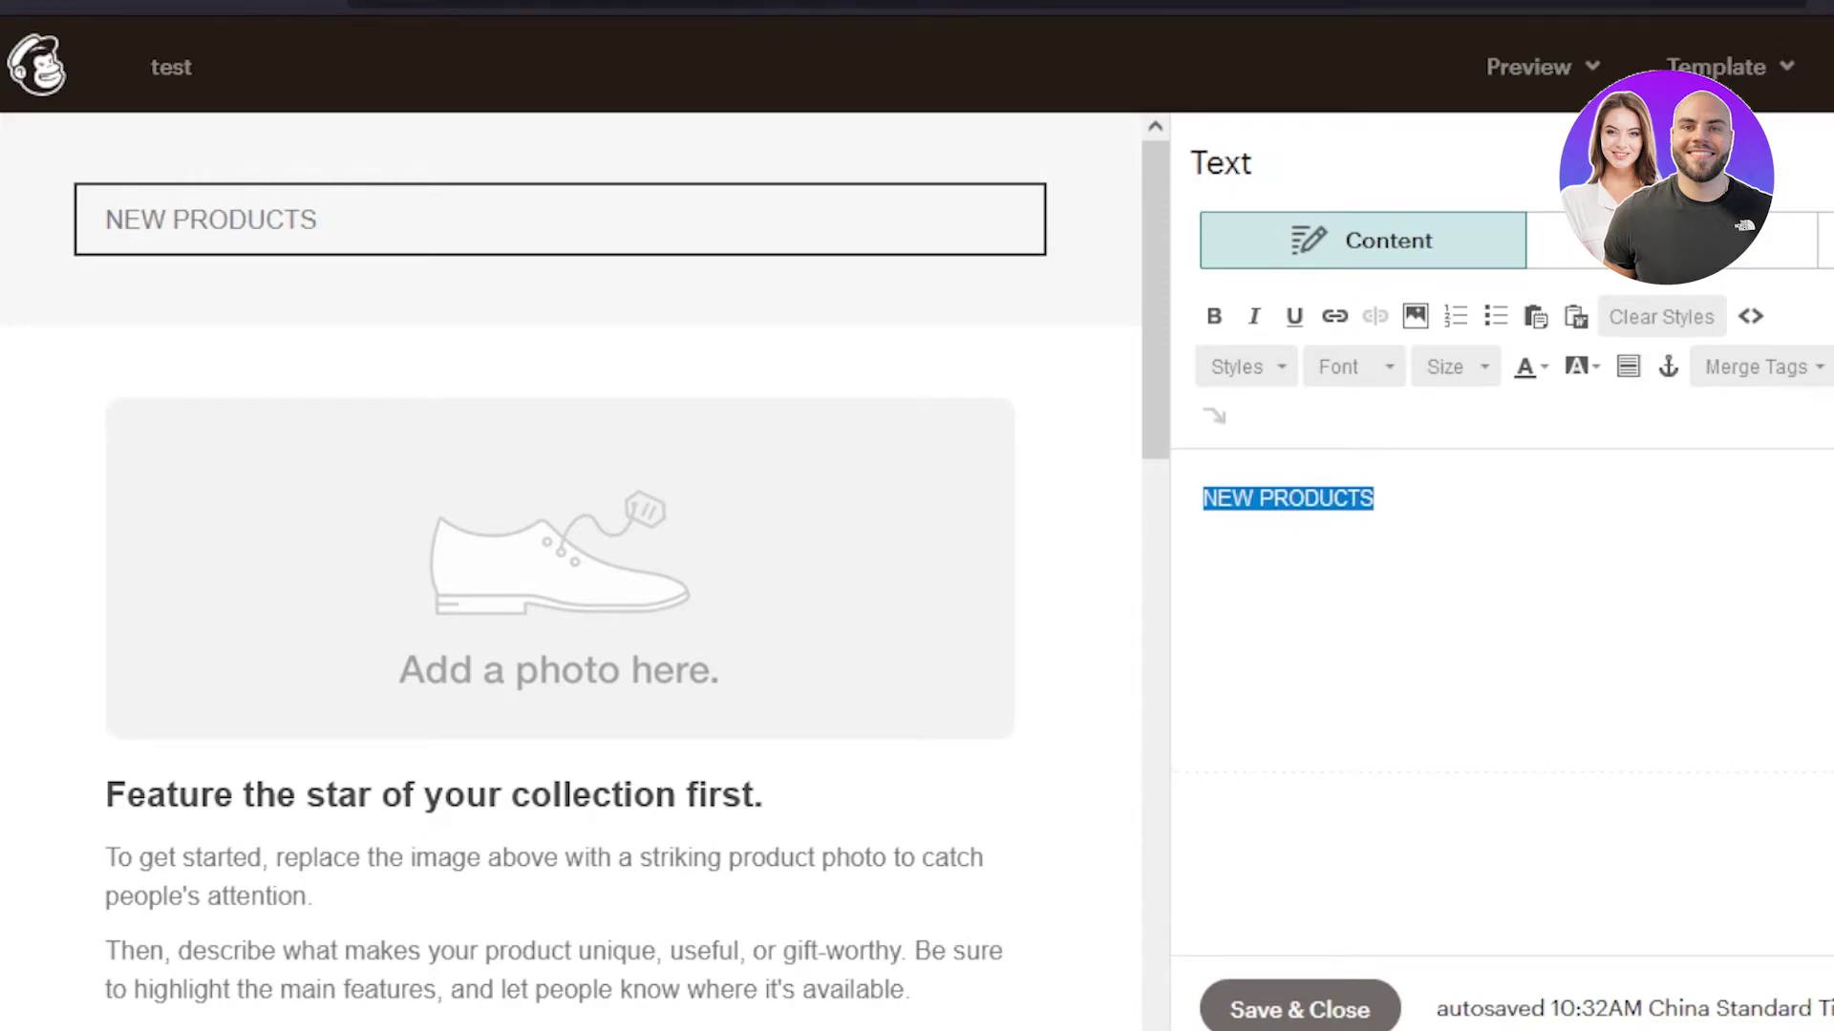
pyautogui.hotkey('ctrl', 'e')
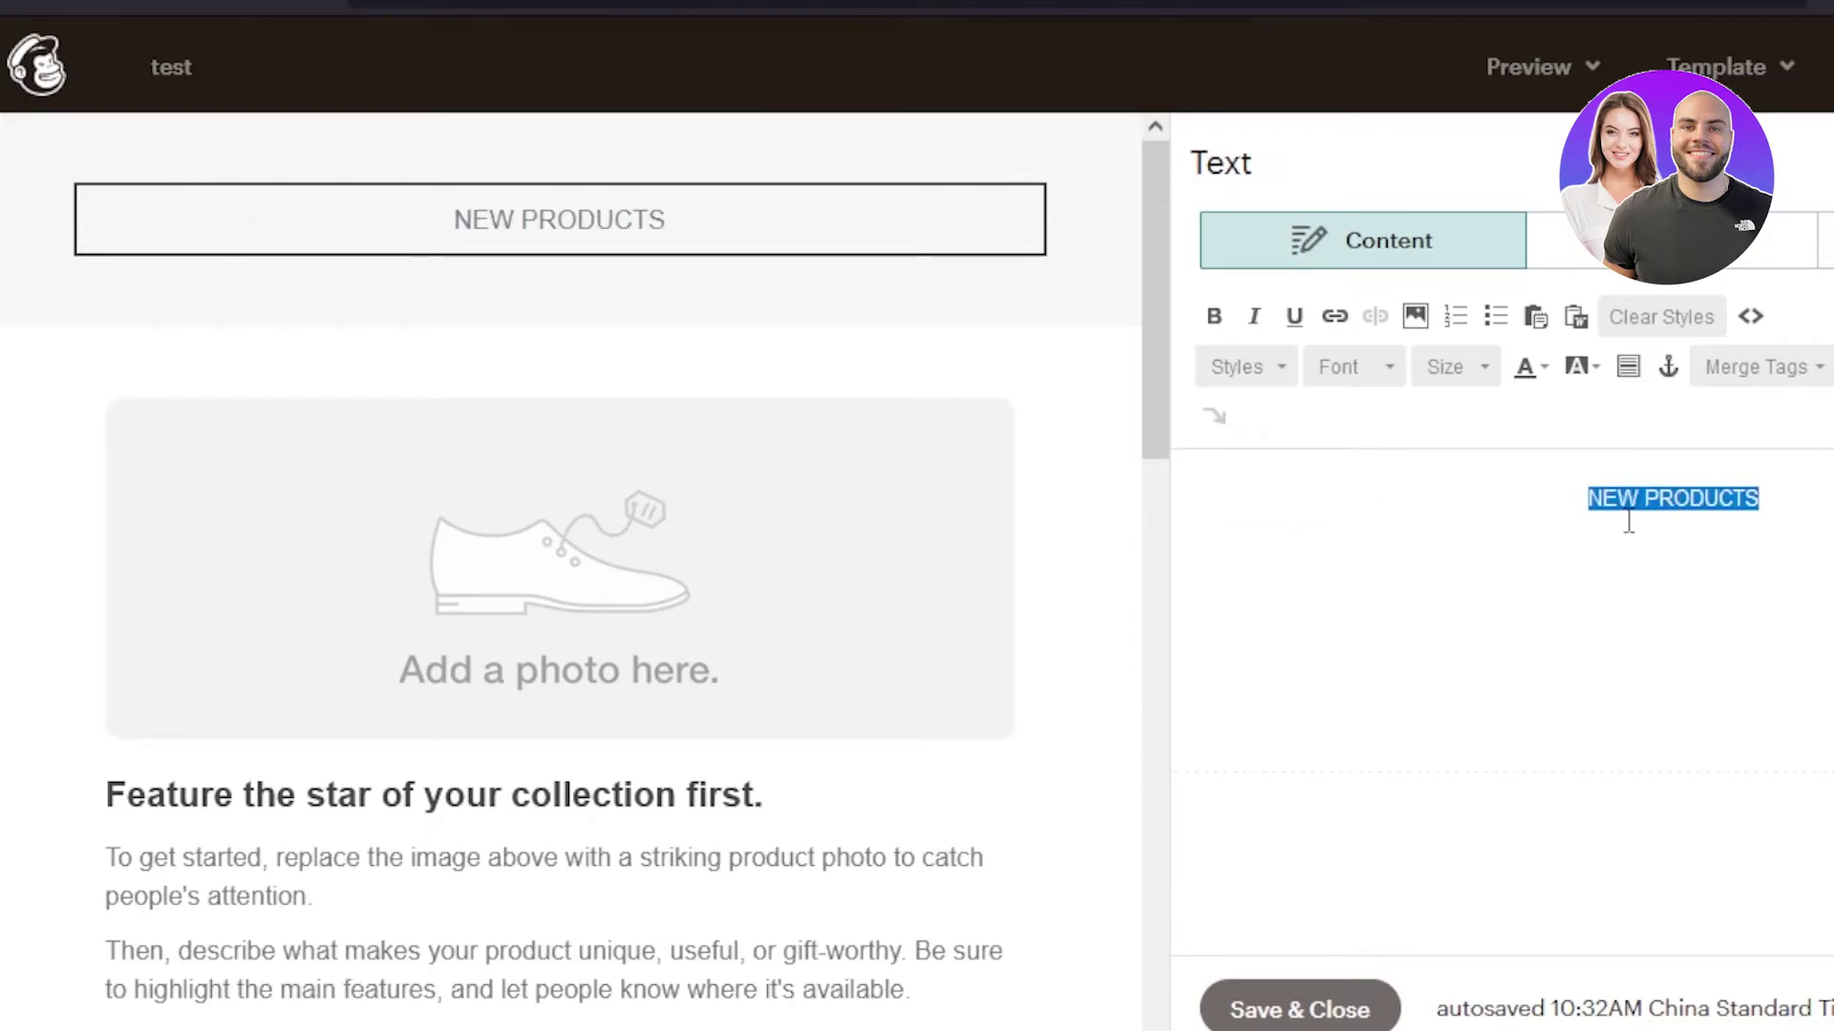
pyautogui.click(1530, 368)
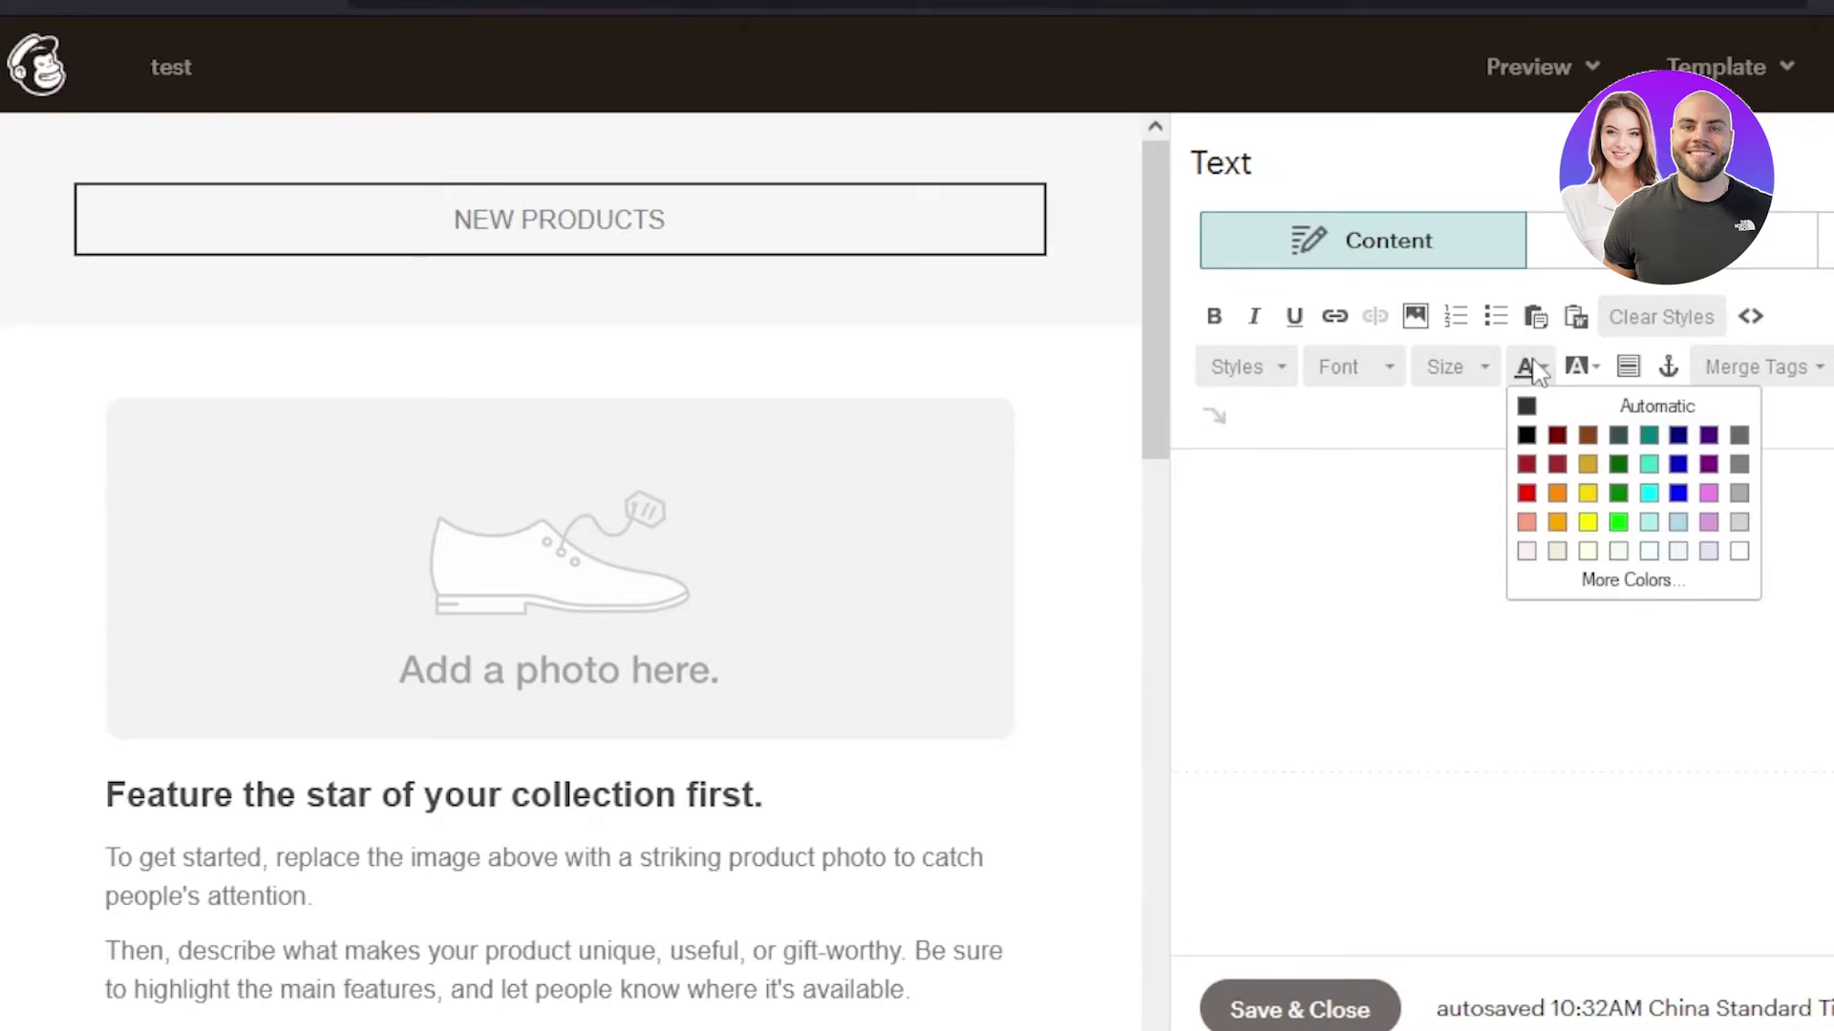
pyautogui.click(1526, 435)
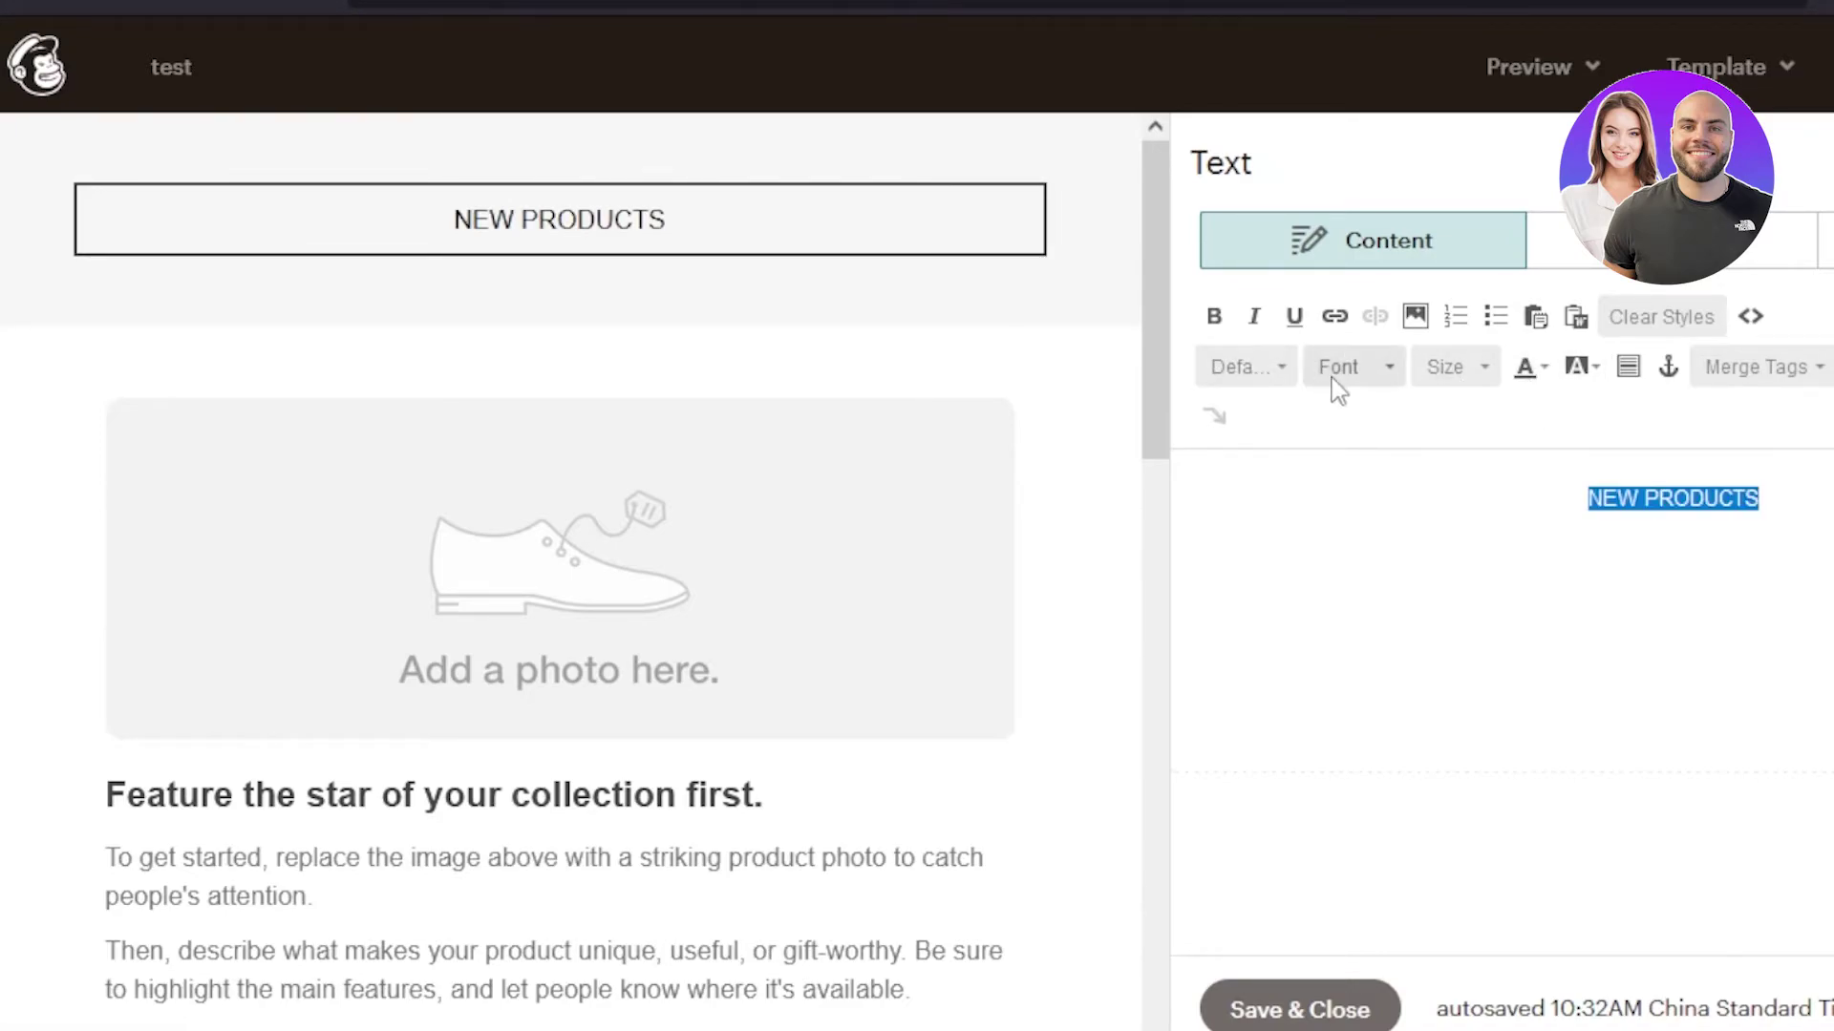
pyautogui.click(1452, 377)
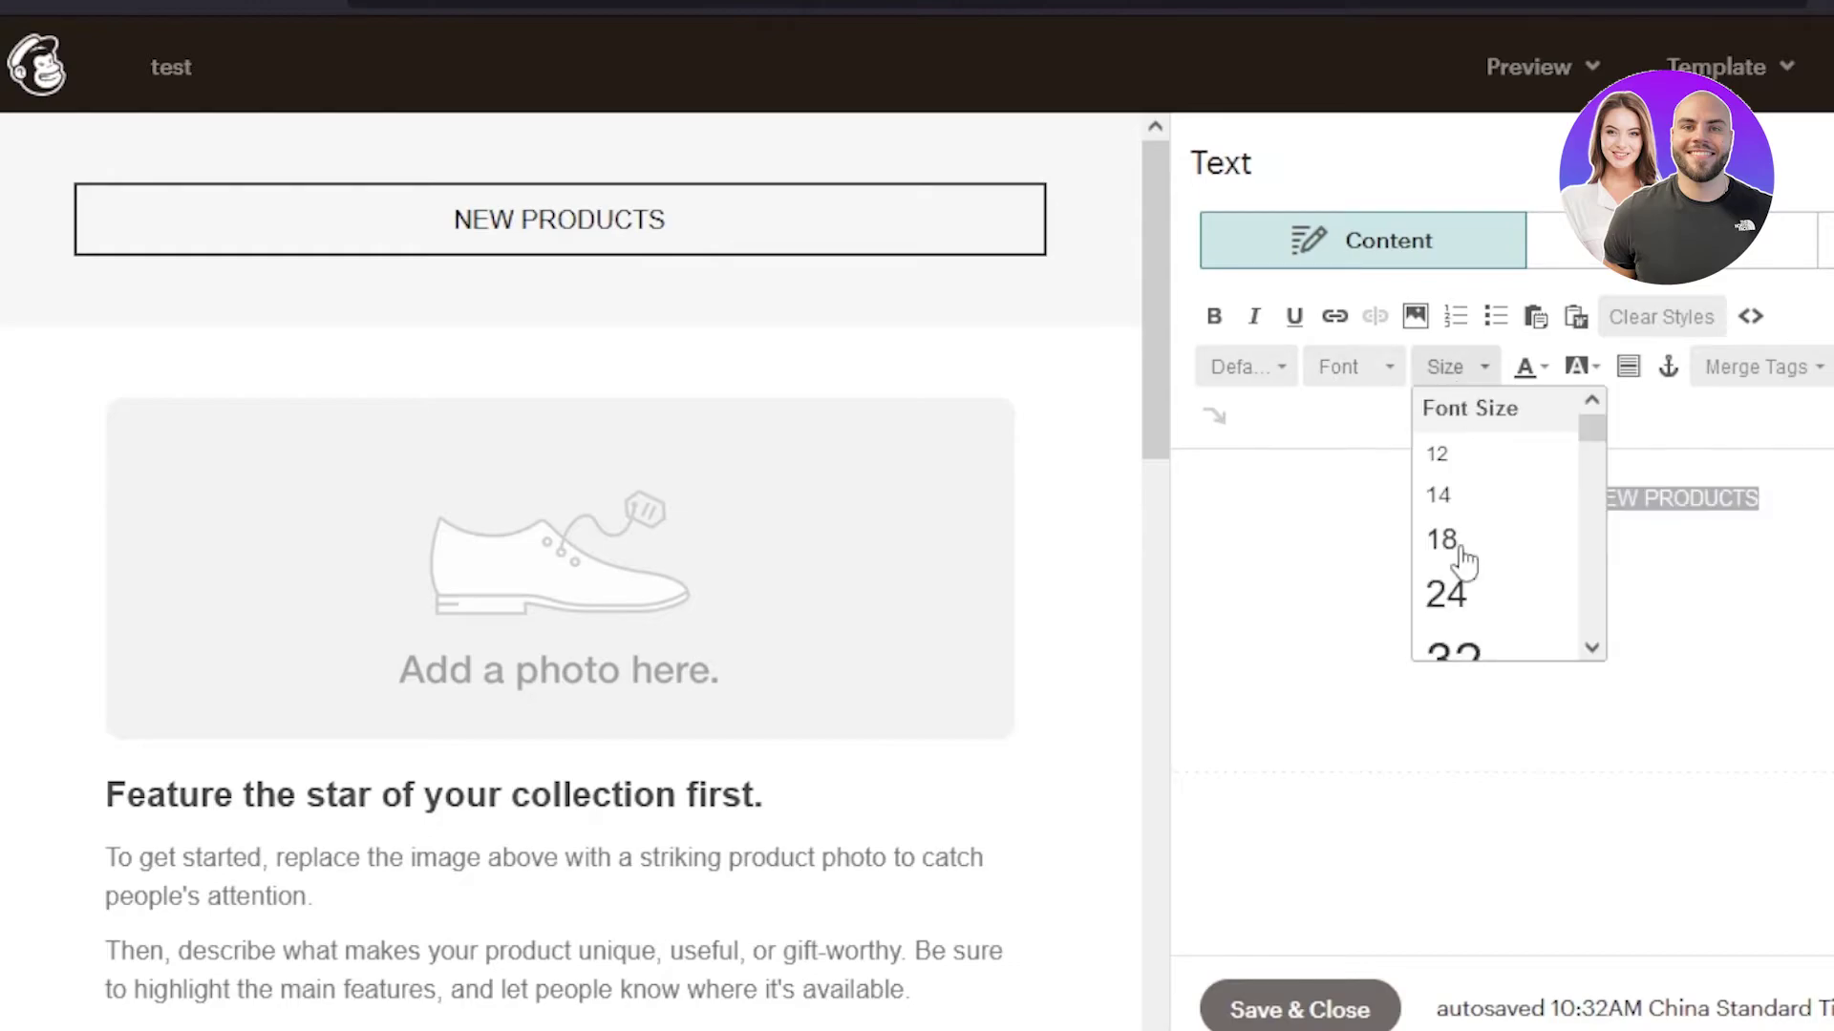
pyautogui.click(1492, 650)
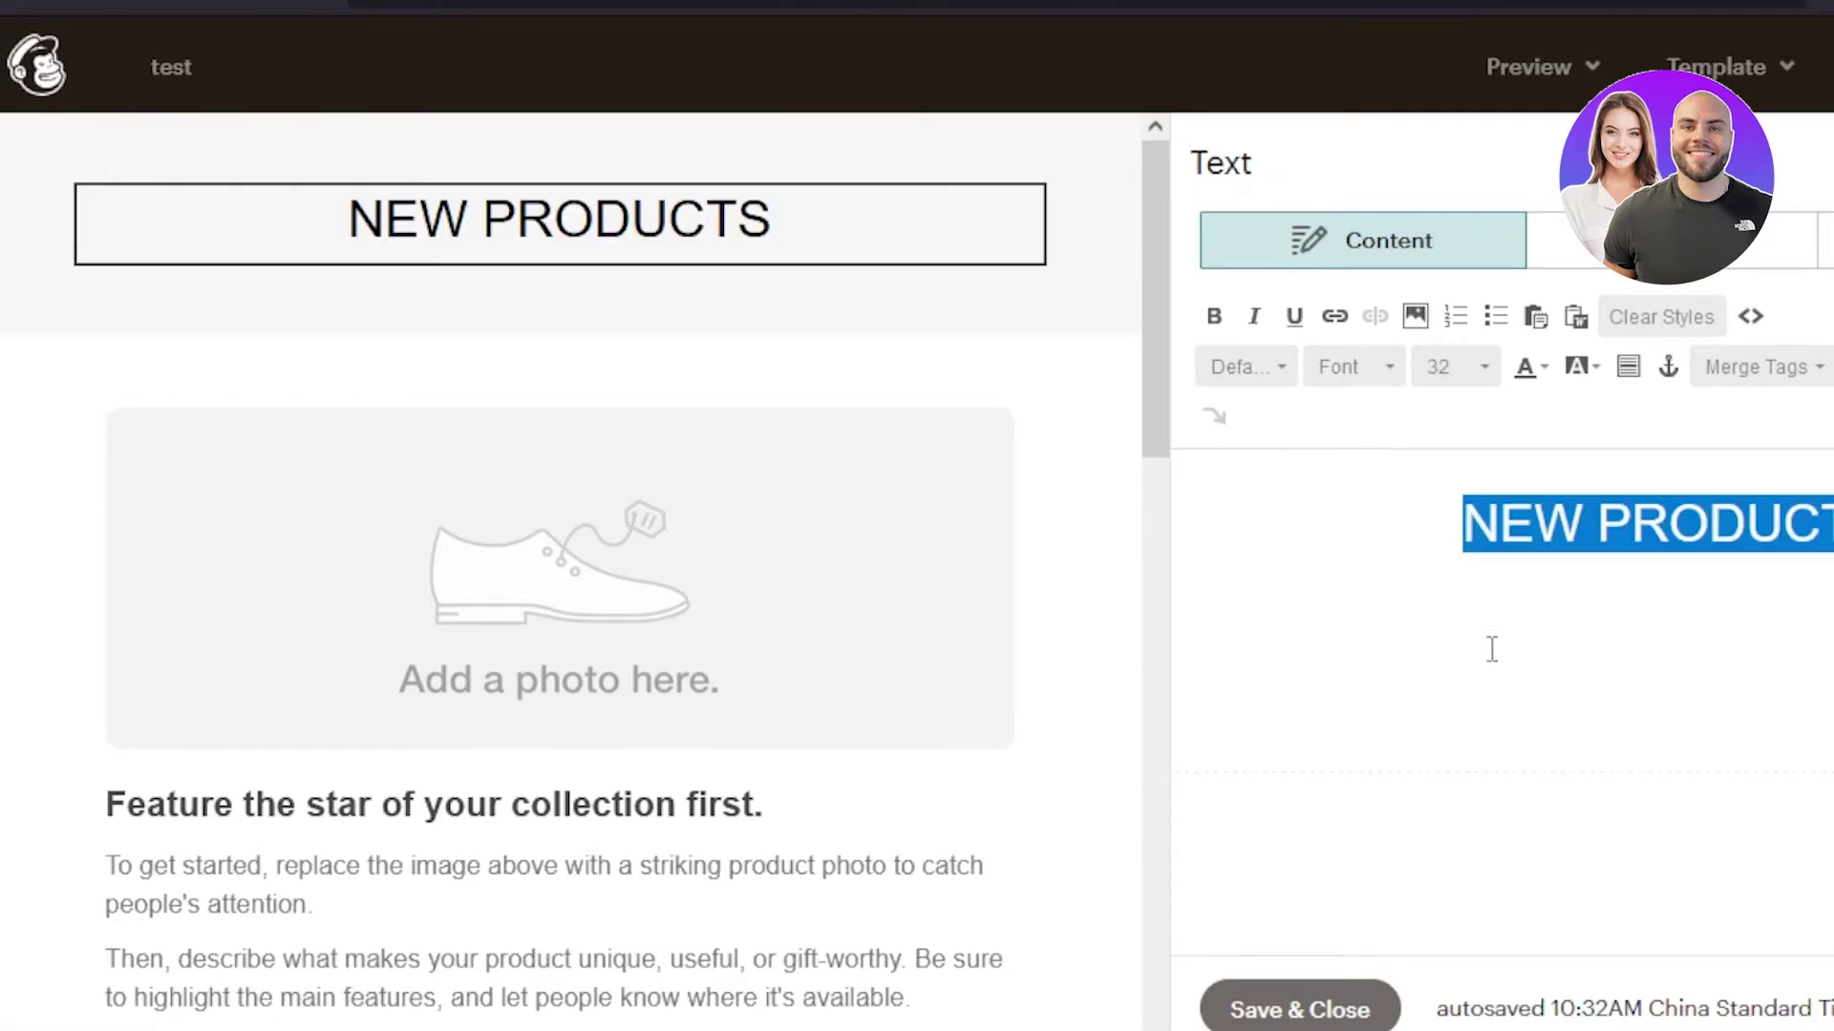
pyautogui.click(1471, 370)
pyautogui.scroll(-3, 1523, 478)
pyautogui.click(1511, 423)
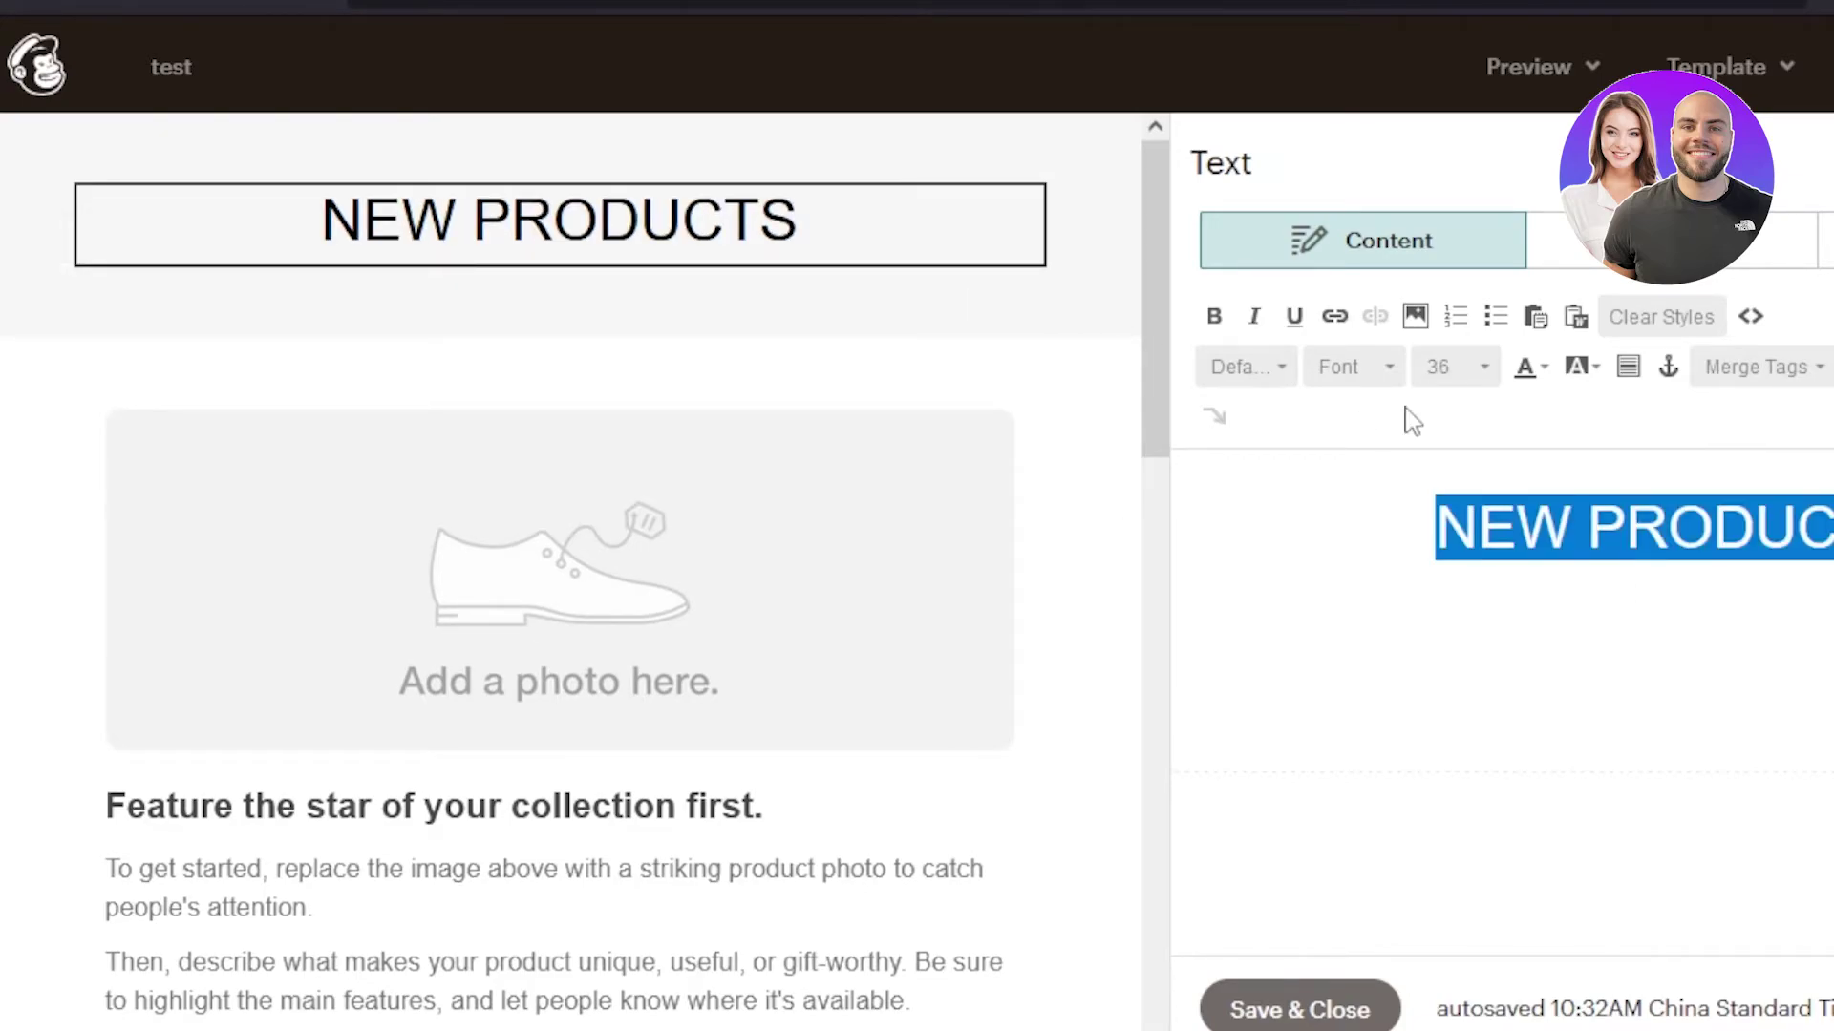
pyautogui.click(1218, 323)
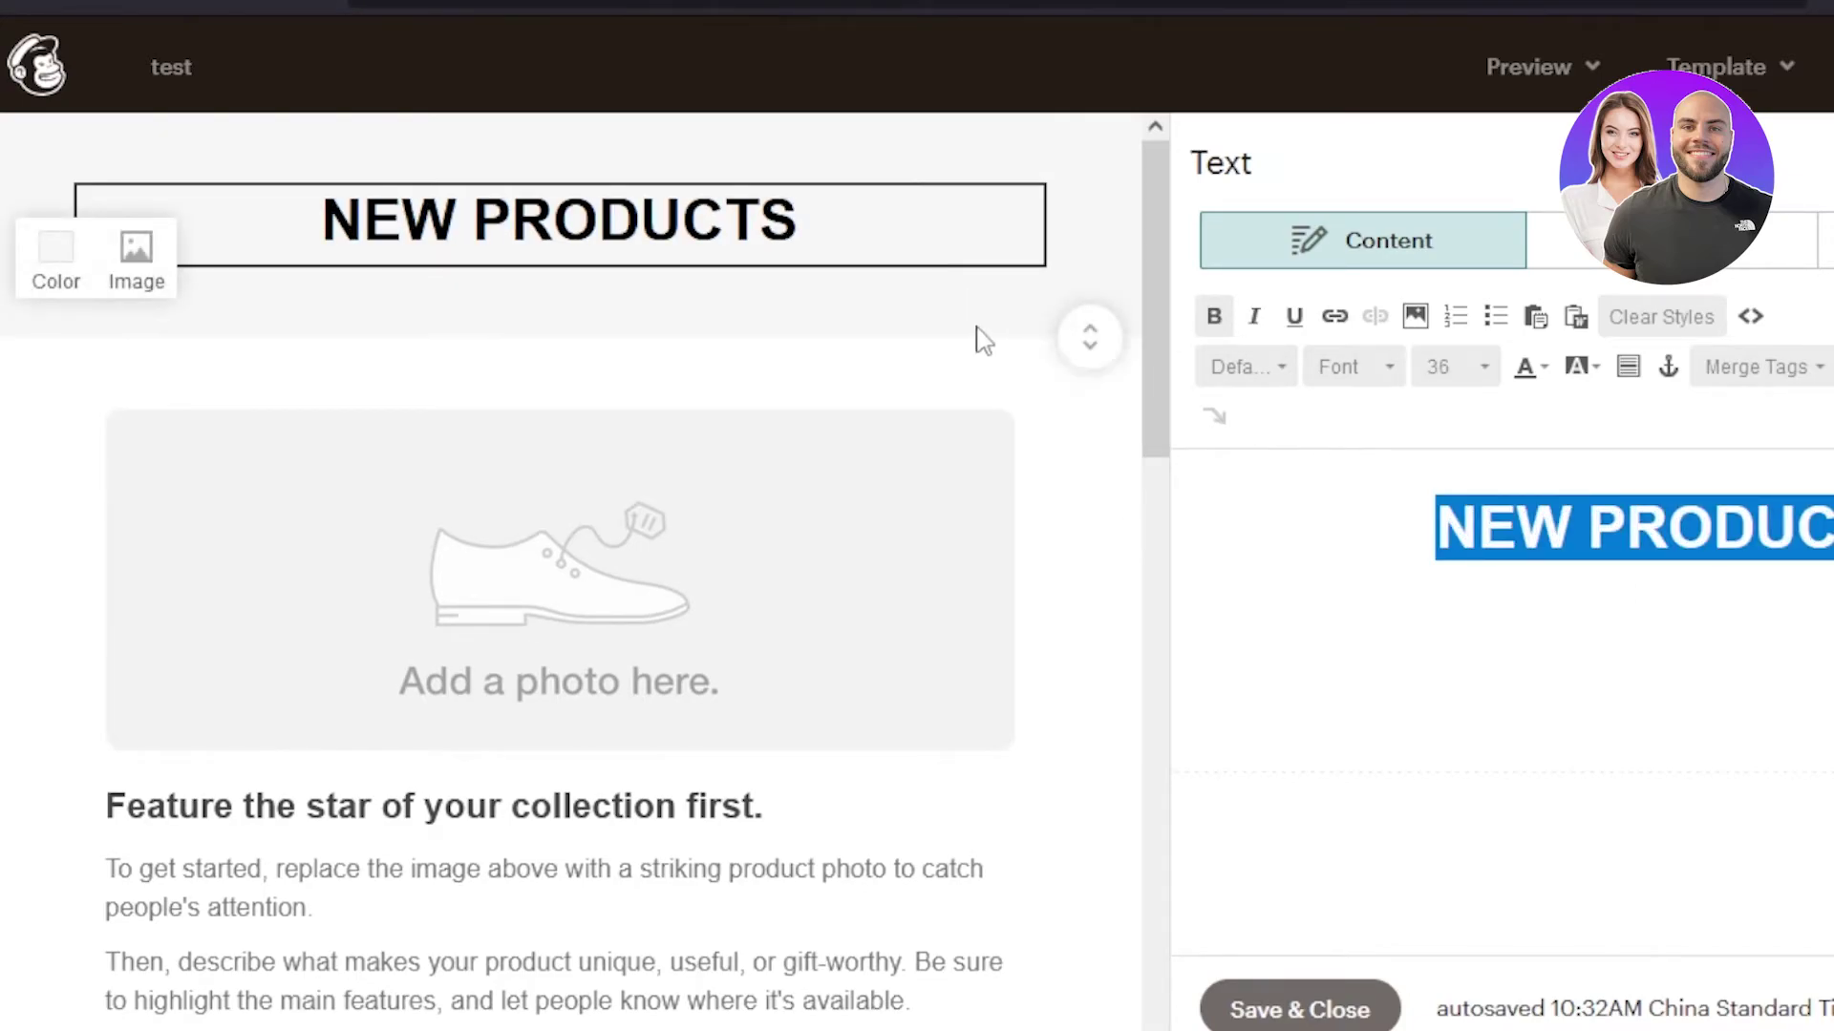
pyautogui.click(1077, 408)
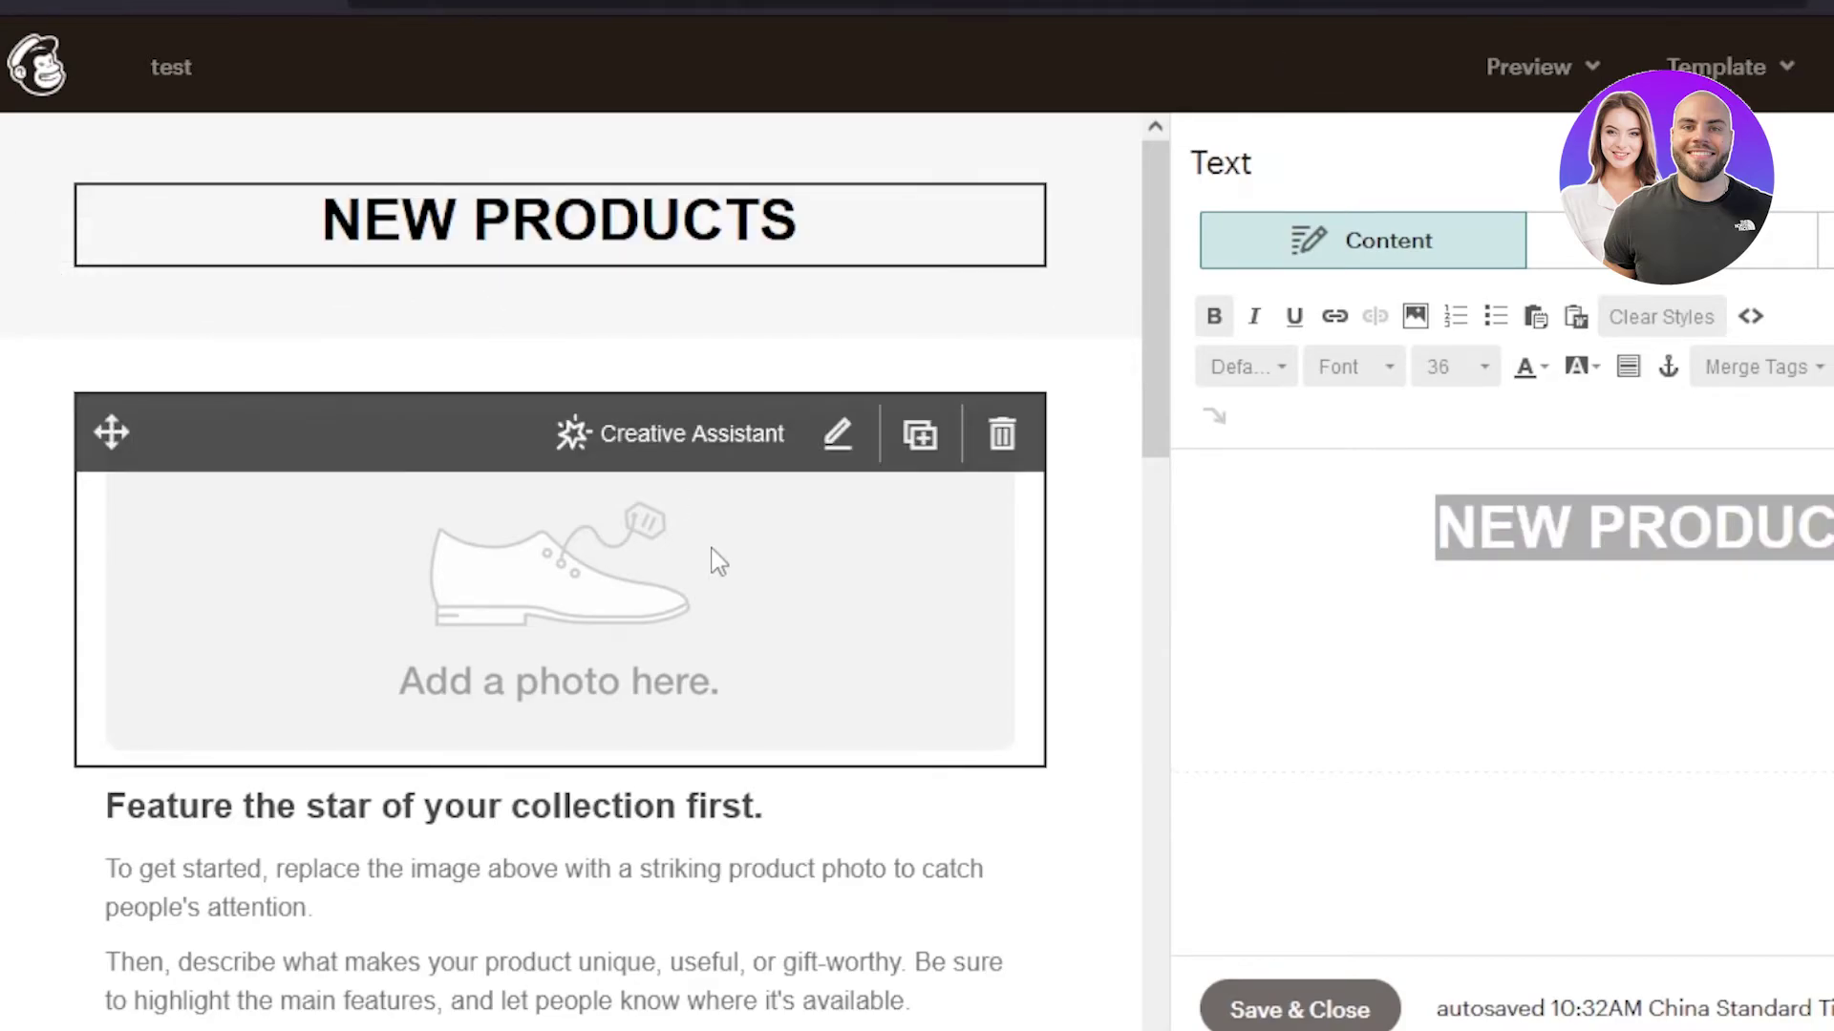
# - Swap the placeholder image for gettyimages-1214644132.jpg under NEW PRODUCTS and save it
pyautogui.click(687, 643)
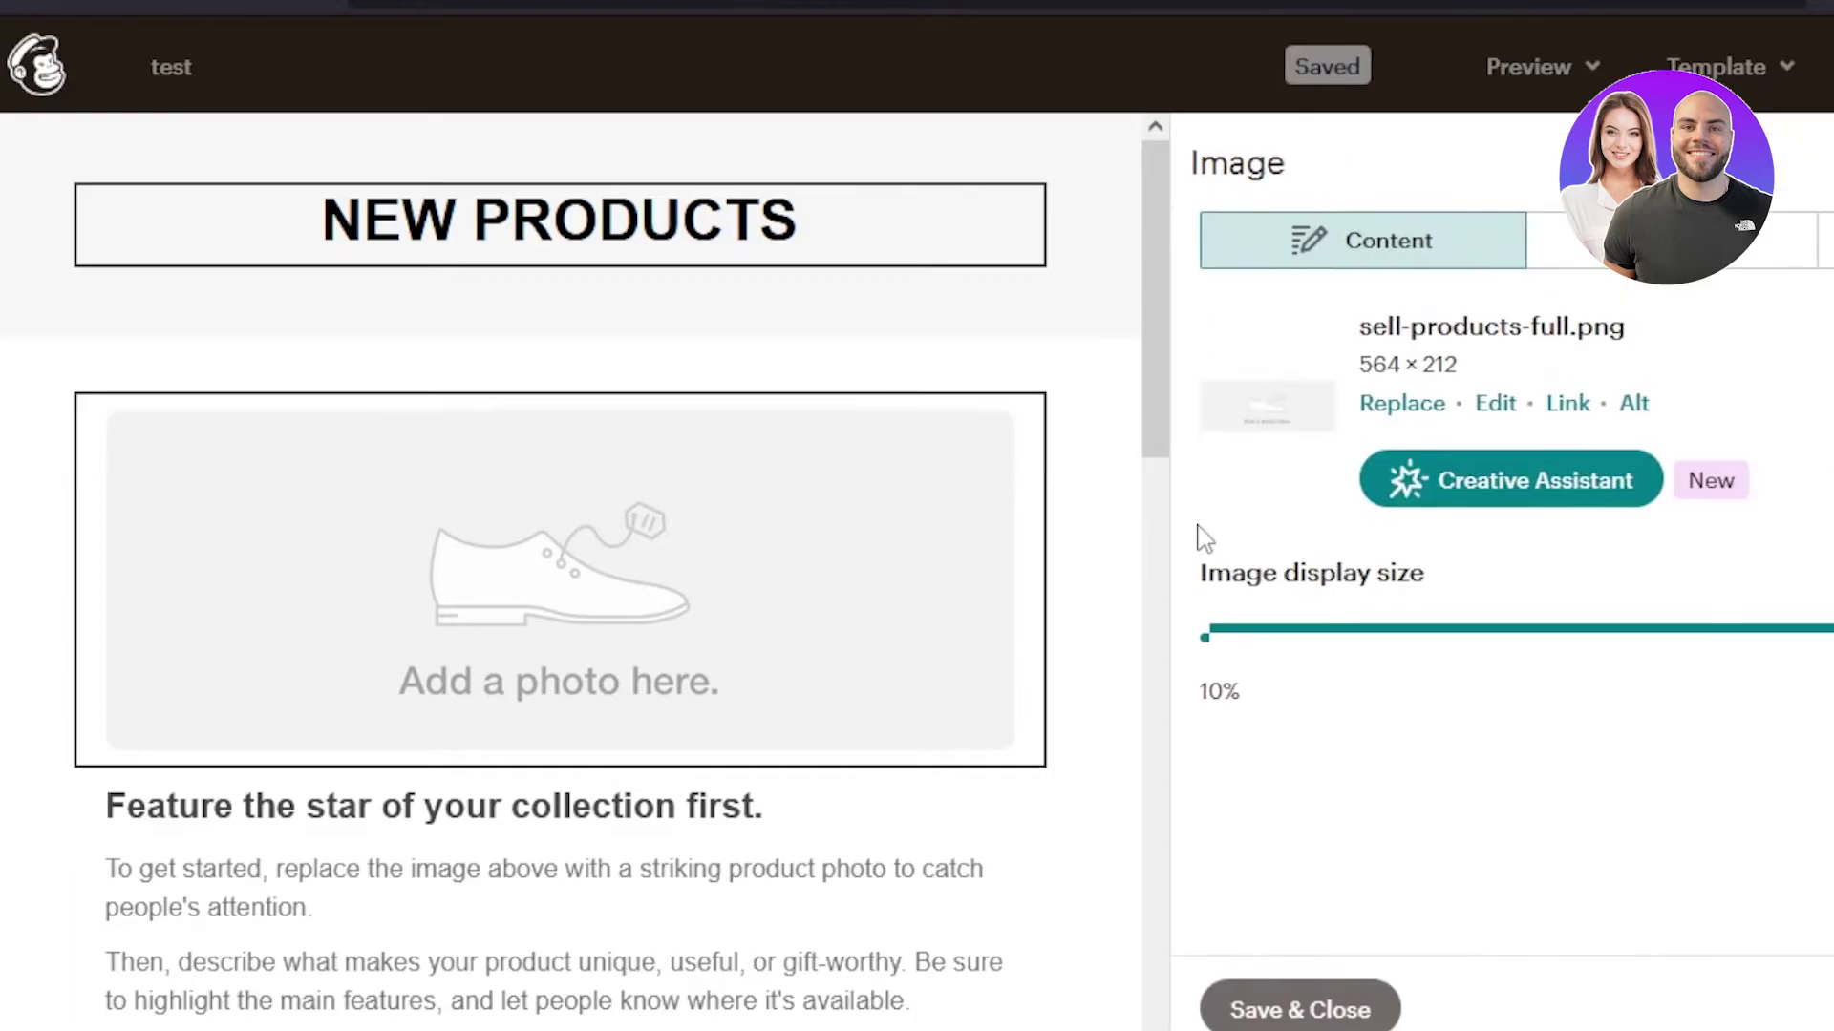
pyautogui.press('Delete')
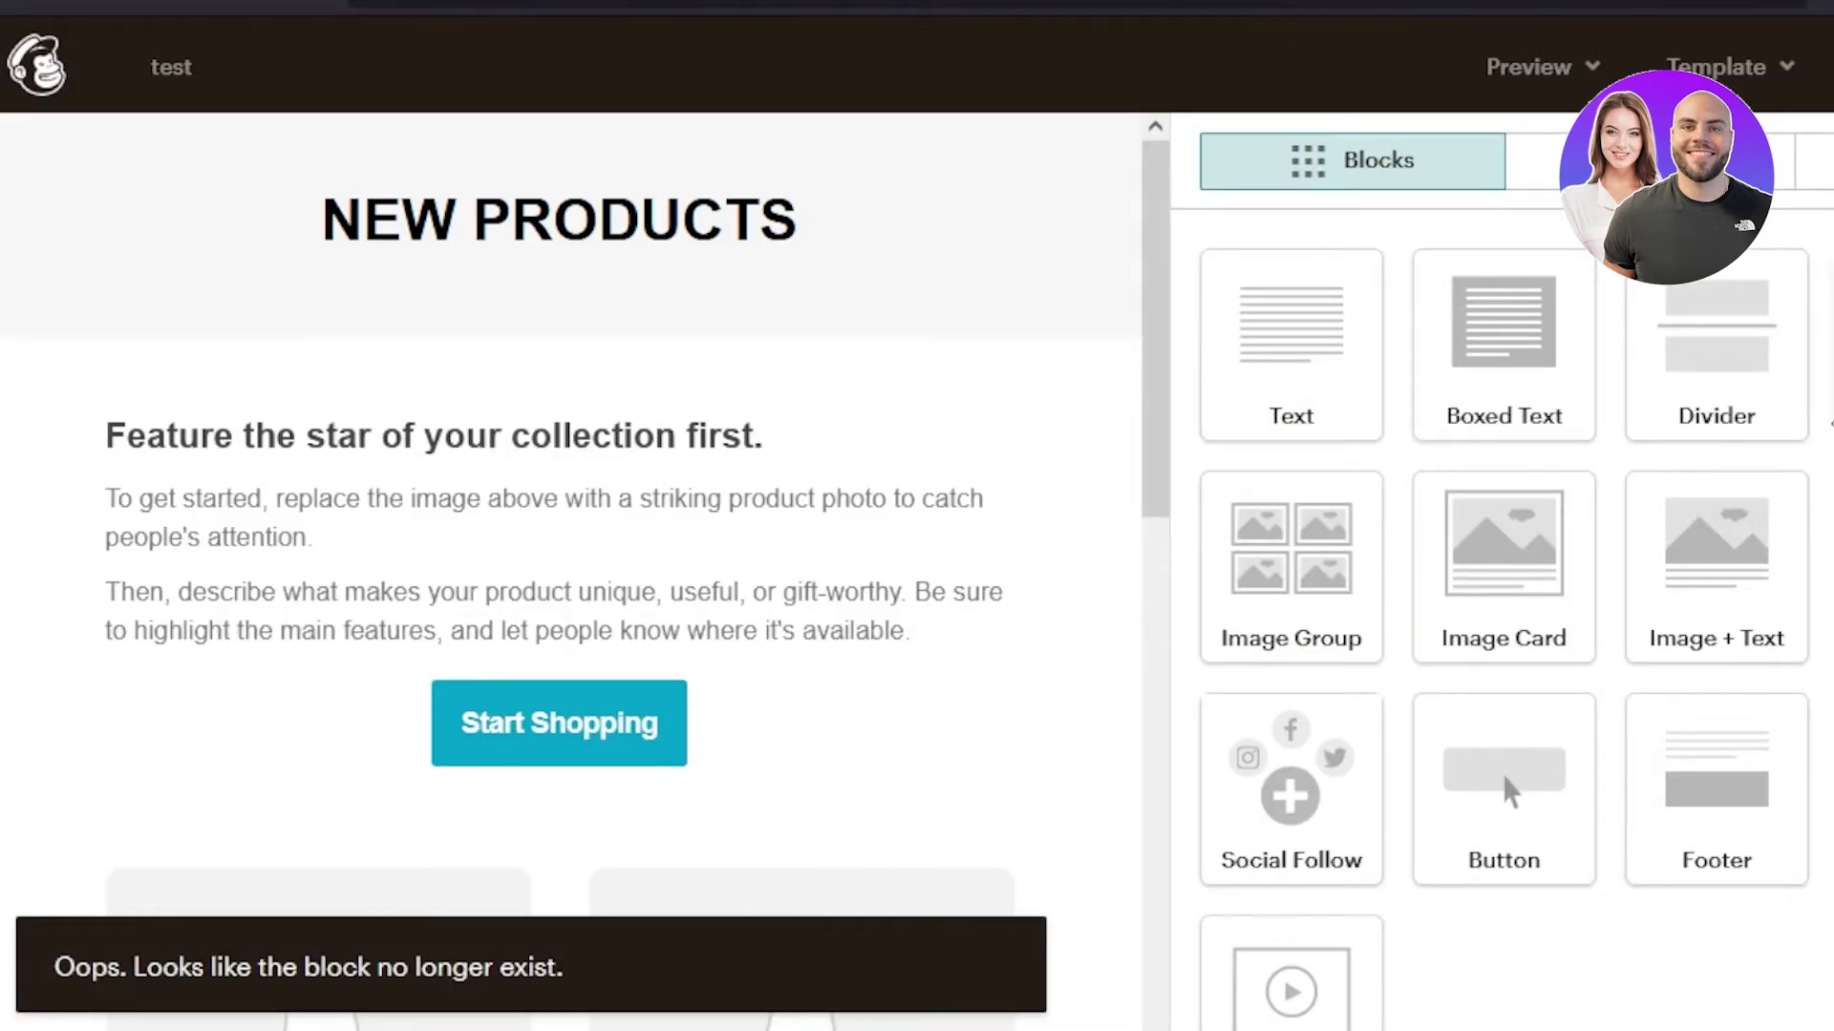
pyautogui.moveTo(1825, 344); pyautogui.dragTo(467, 271)
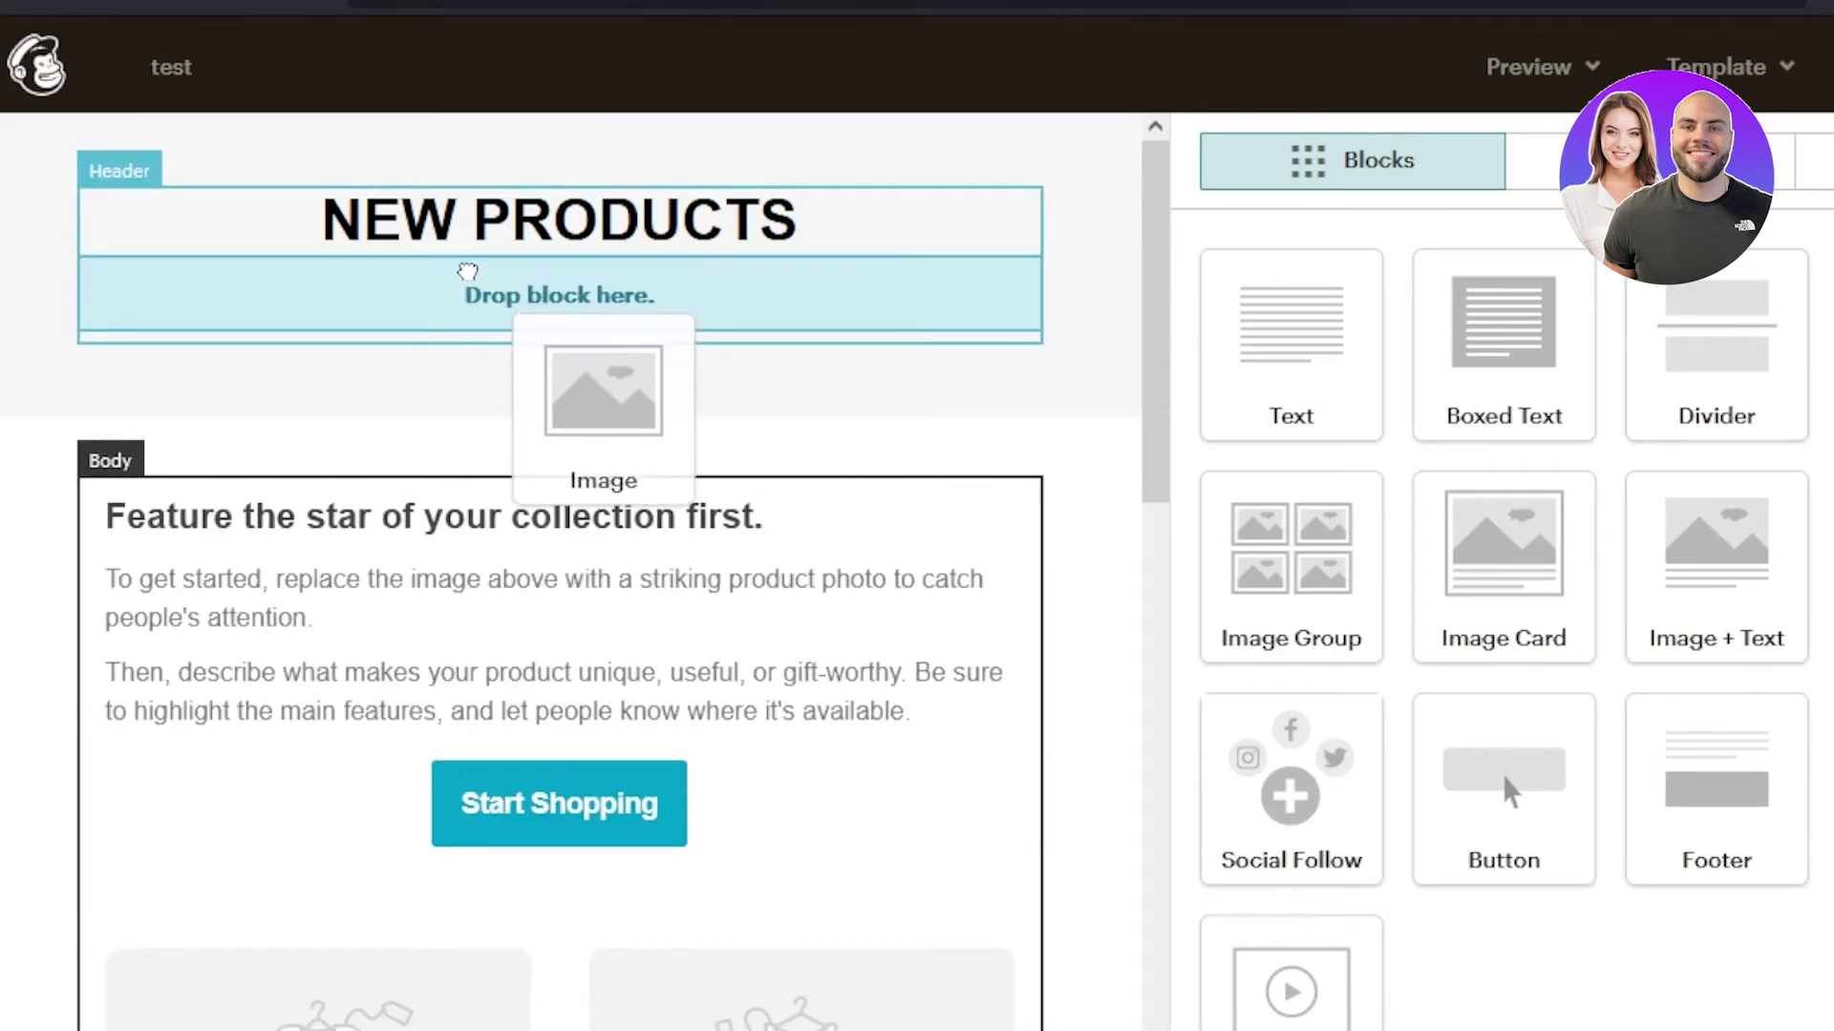
pyautogui.moveTo(540, 385); pyautogui.dragTo(541, 386)
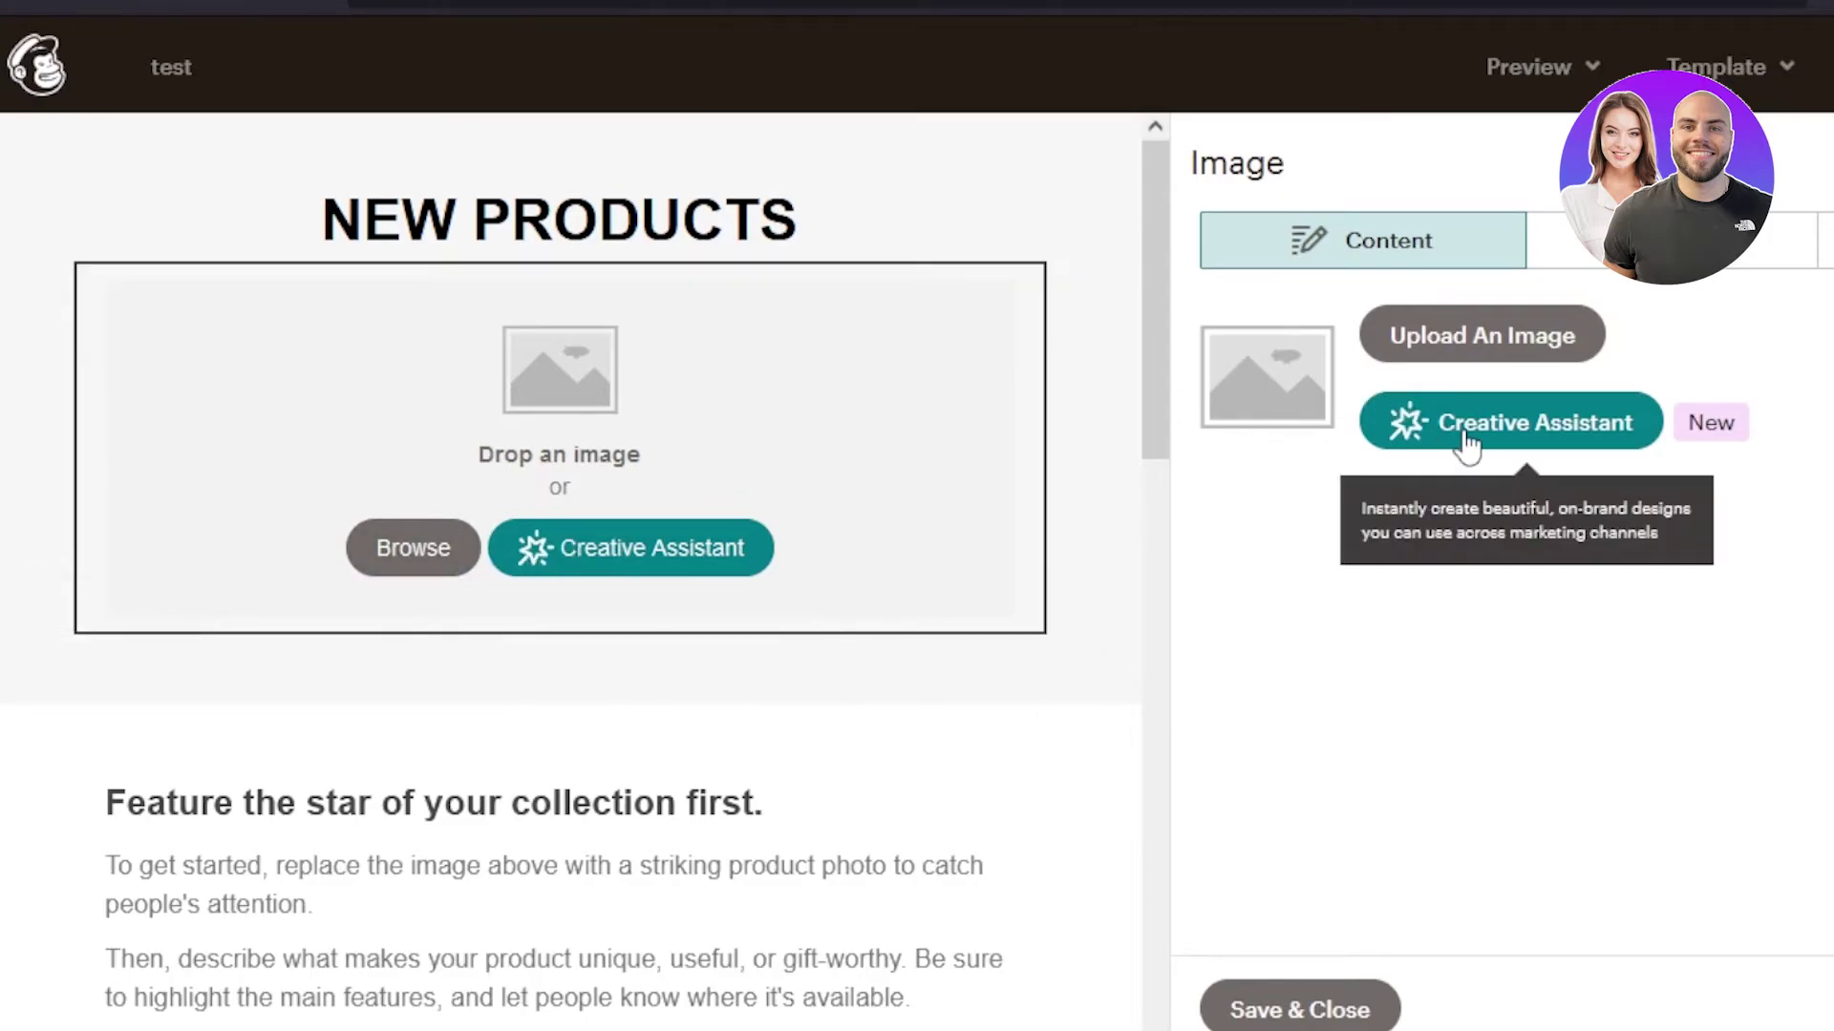
pyautogui.click(1465, 341)
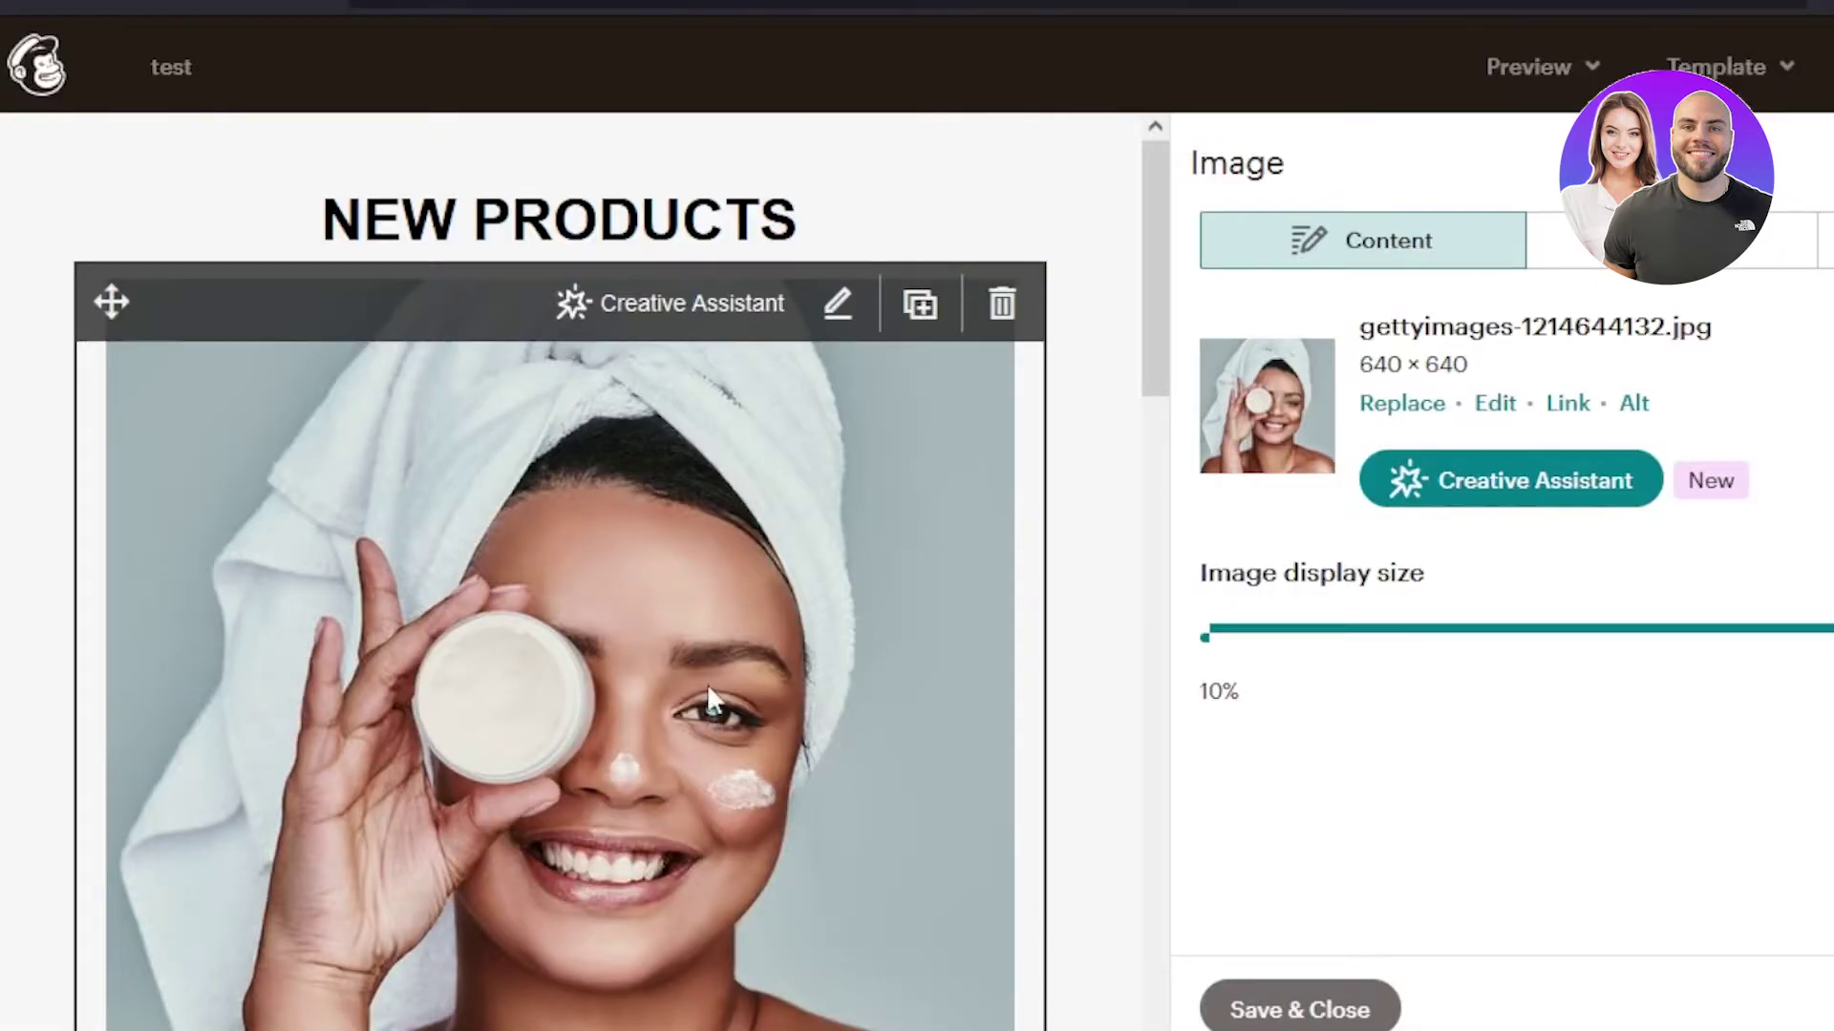
pyautogui.moveTo(1146, 250); pyautogui.dragTo(1116, 215)
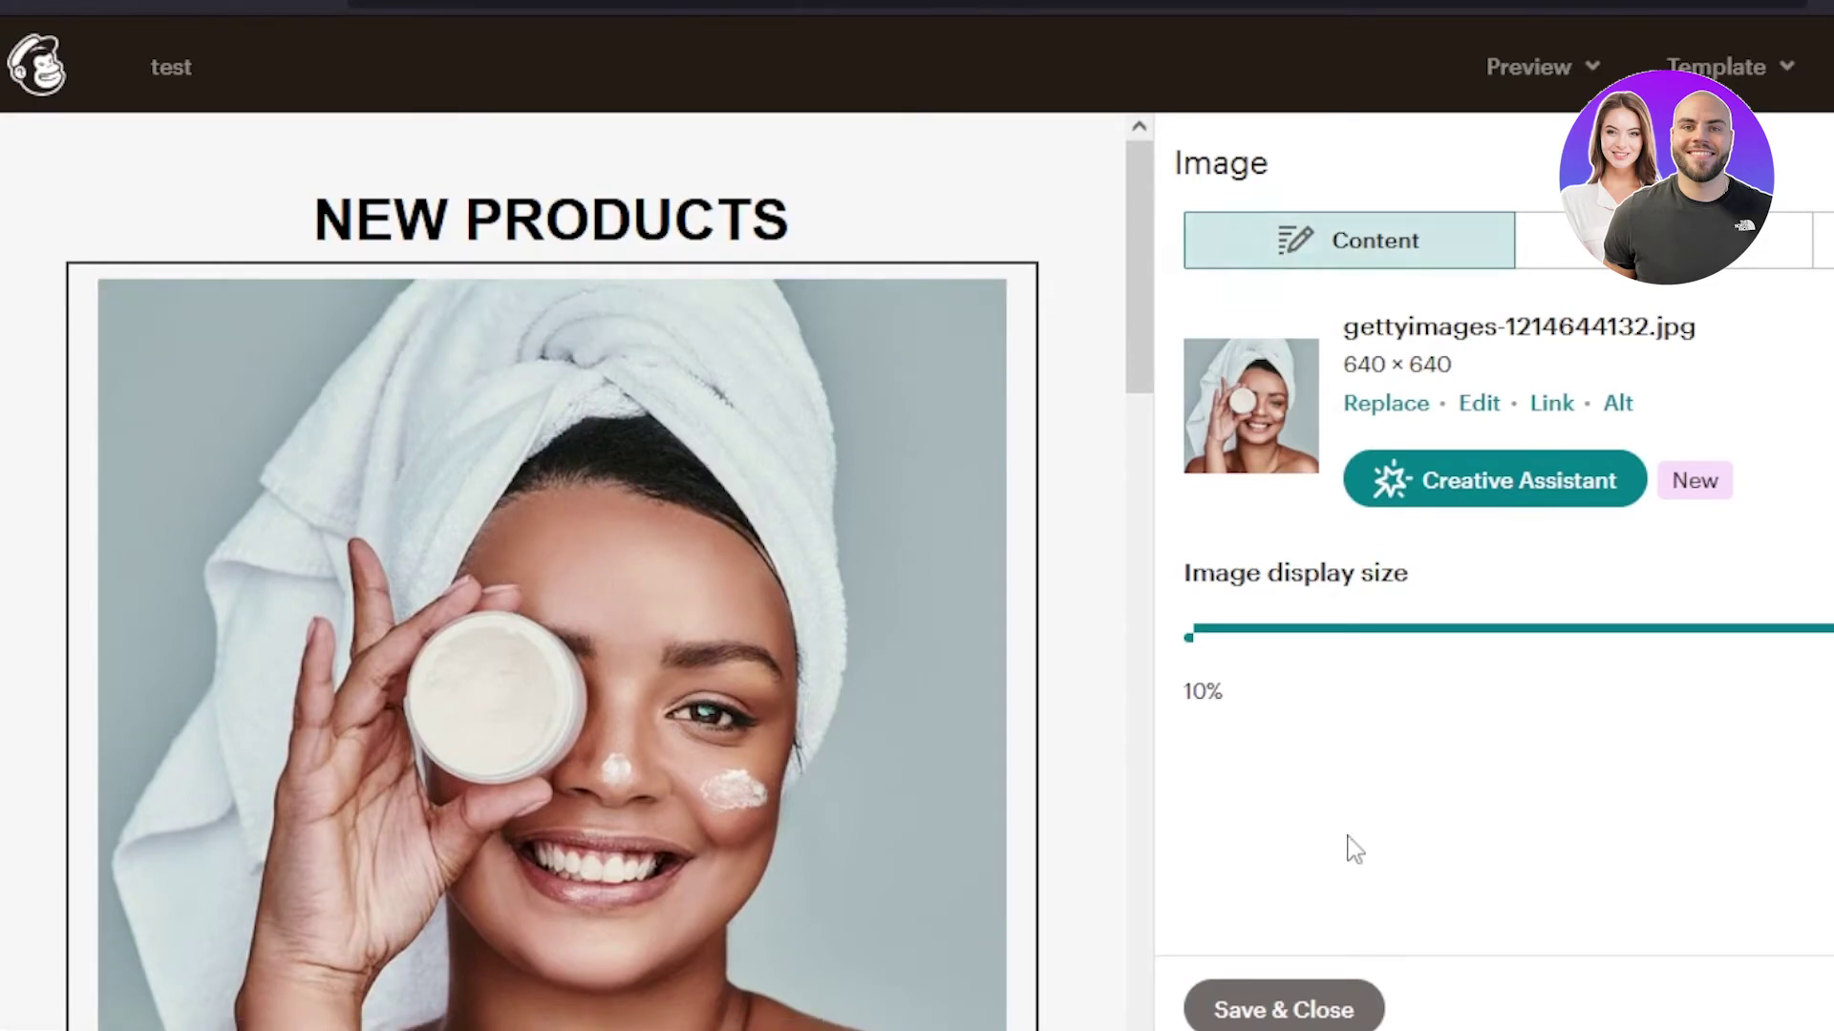
pyautogui.click(1322, 1012)
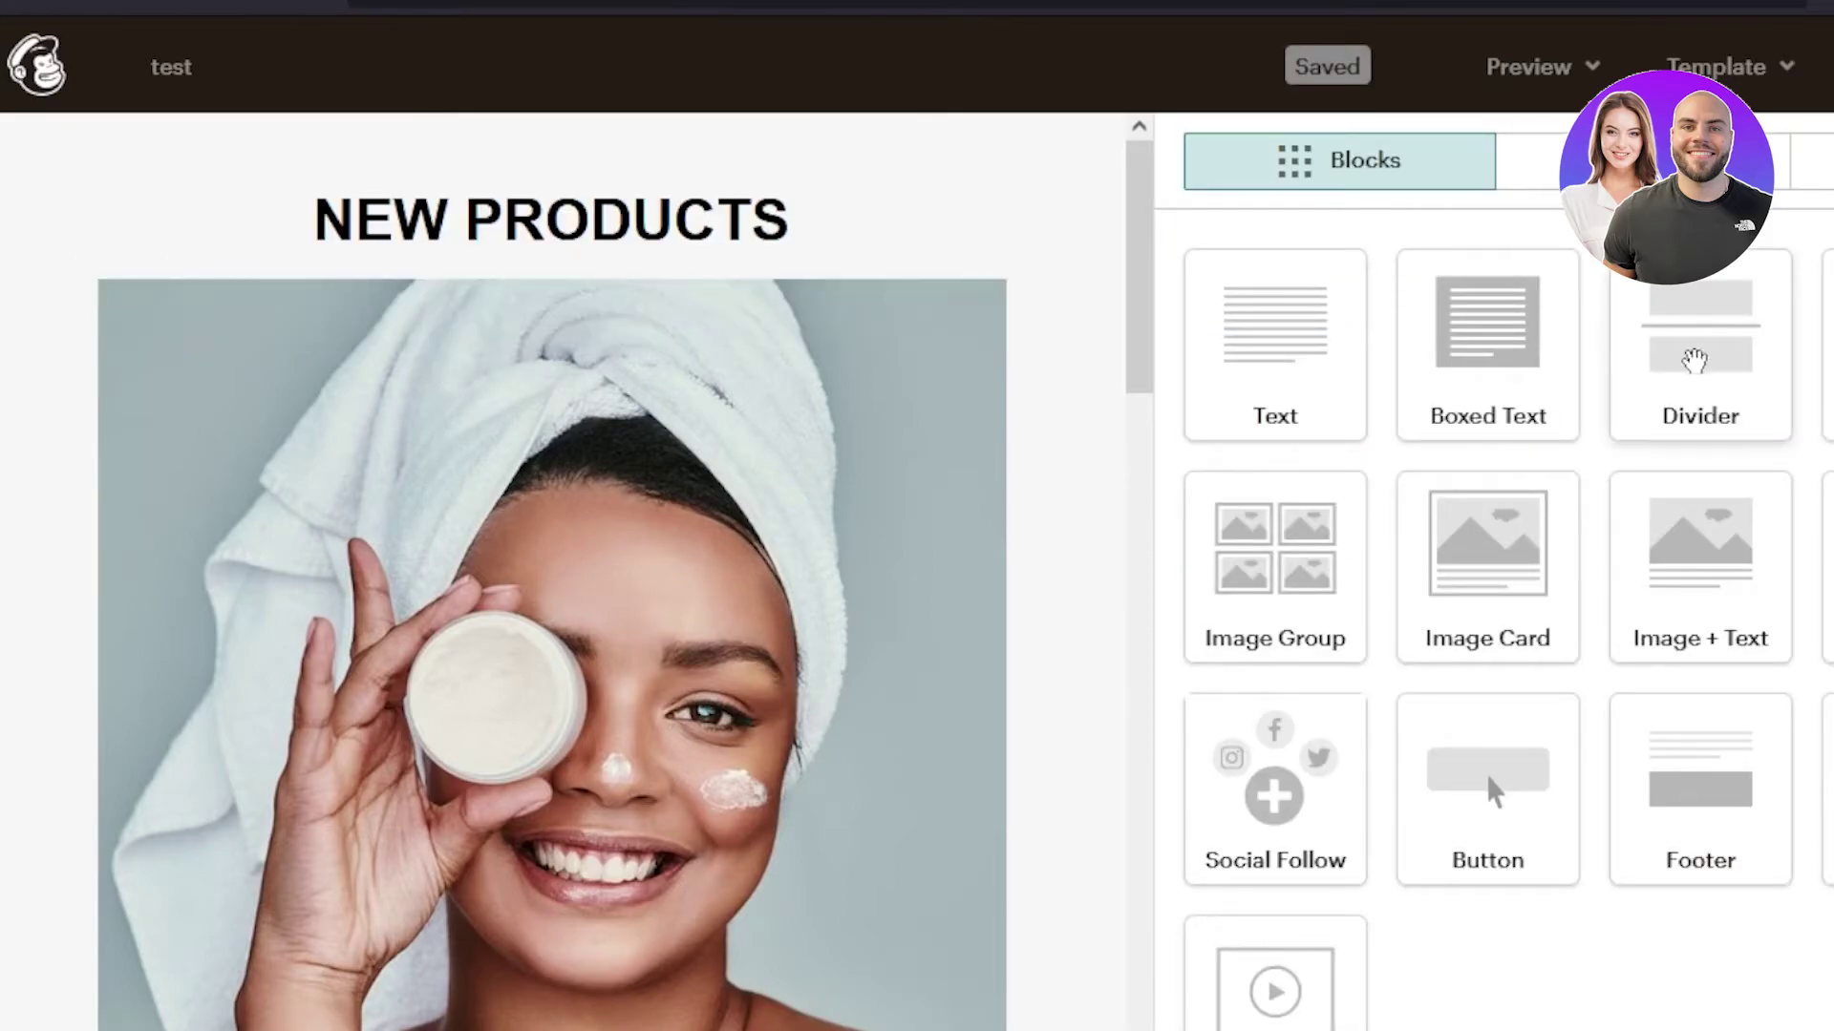
# - Drop a Divider block beneath the NEW PRODUCTS heading, above the product photo
pyautogui.moveTo(1703, 359); pyautogui.dragTo(569, 250)
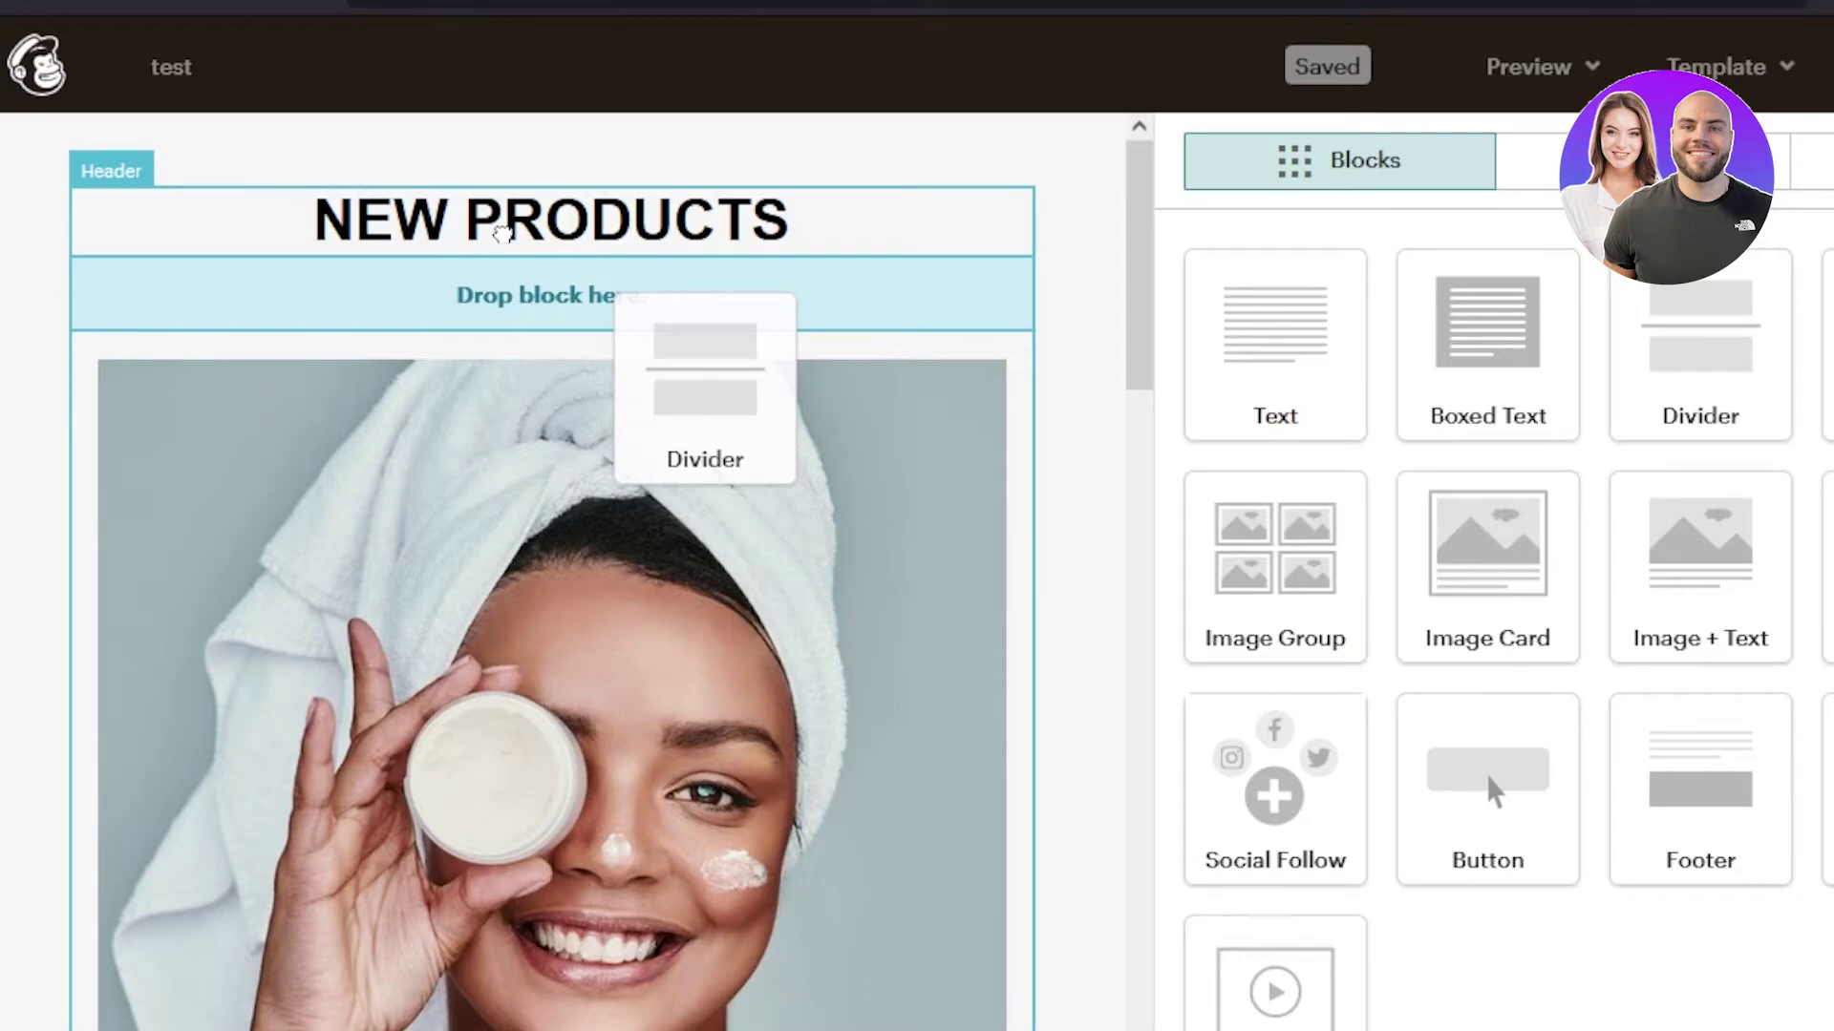
pyautogui.moveTo(502, 234); pyautogui.dragTo(516, 234)
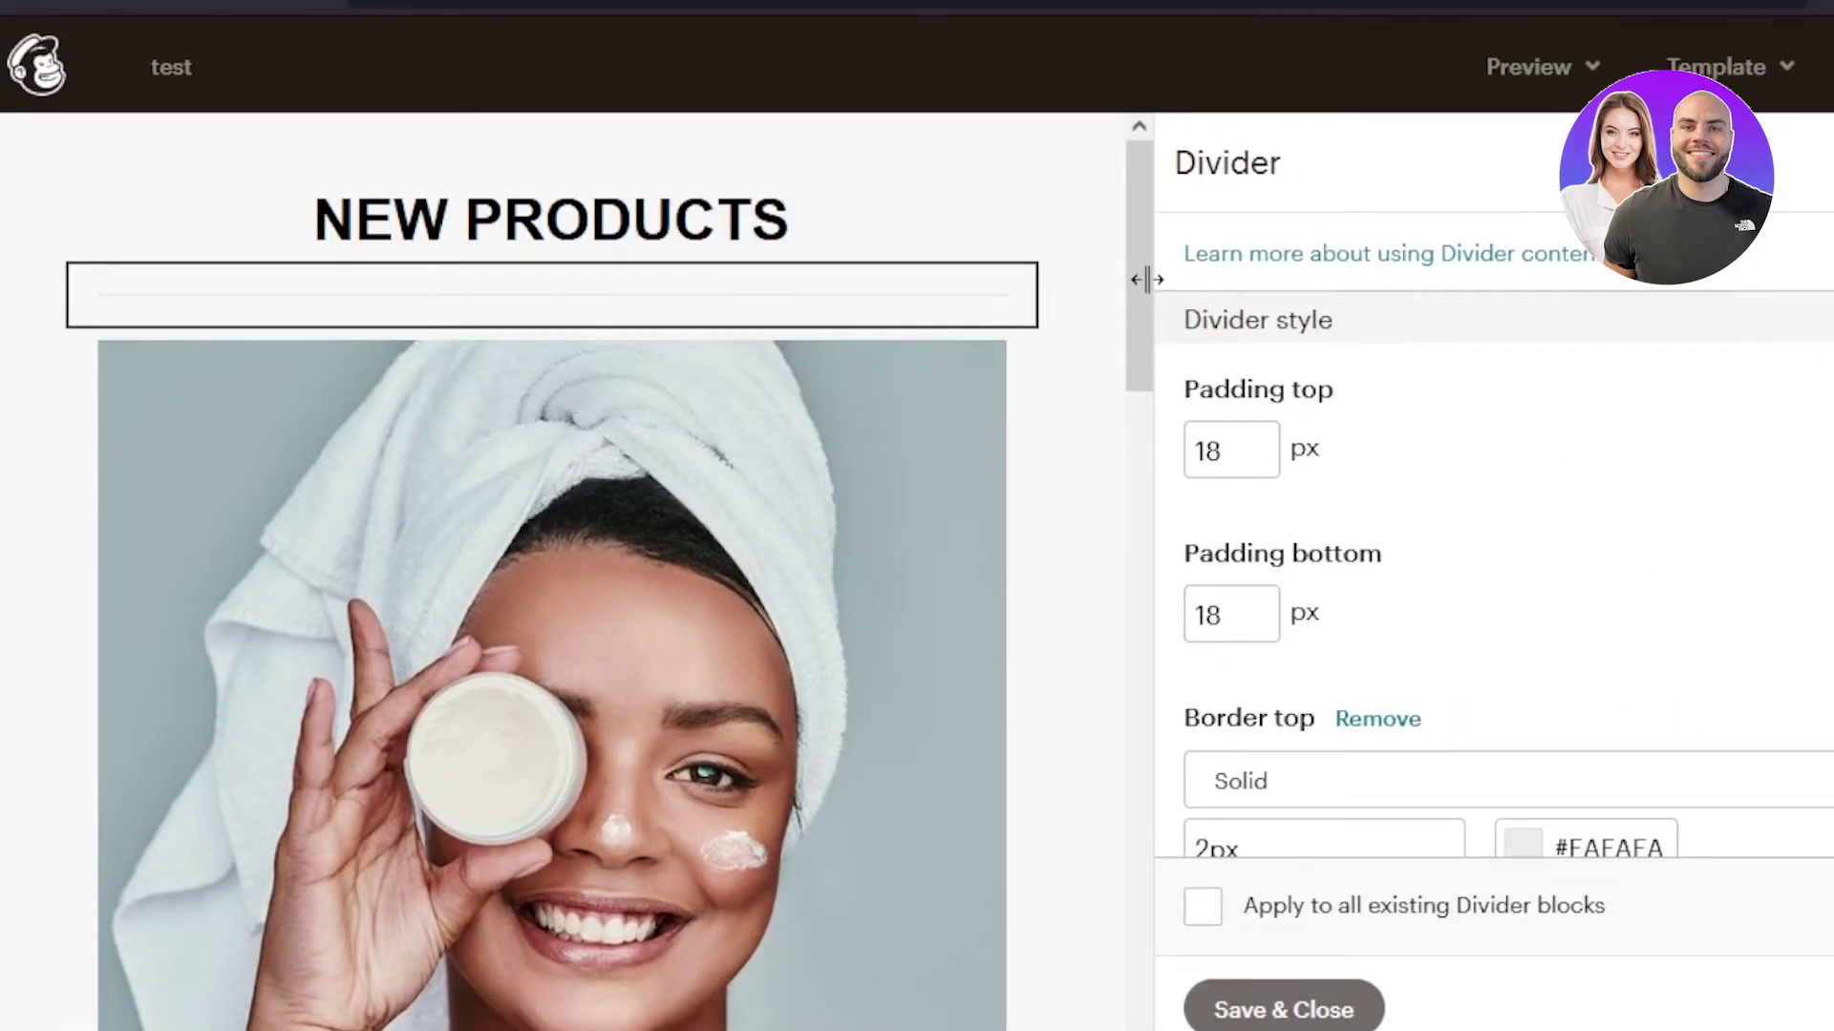
pyautogui.moveTo(1140, 233); pyautogui.dragTo(1166, 532)
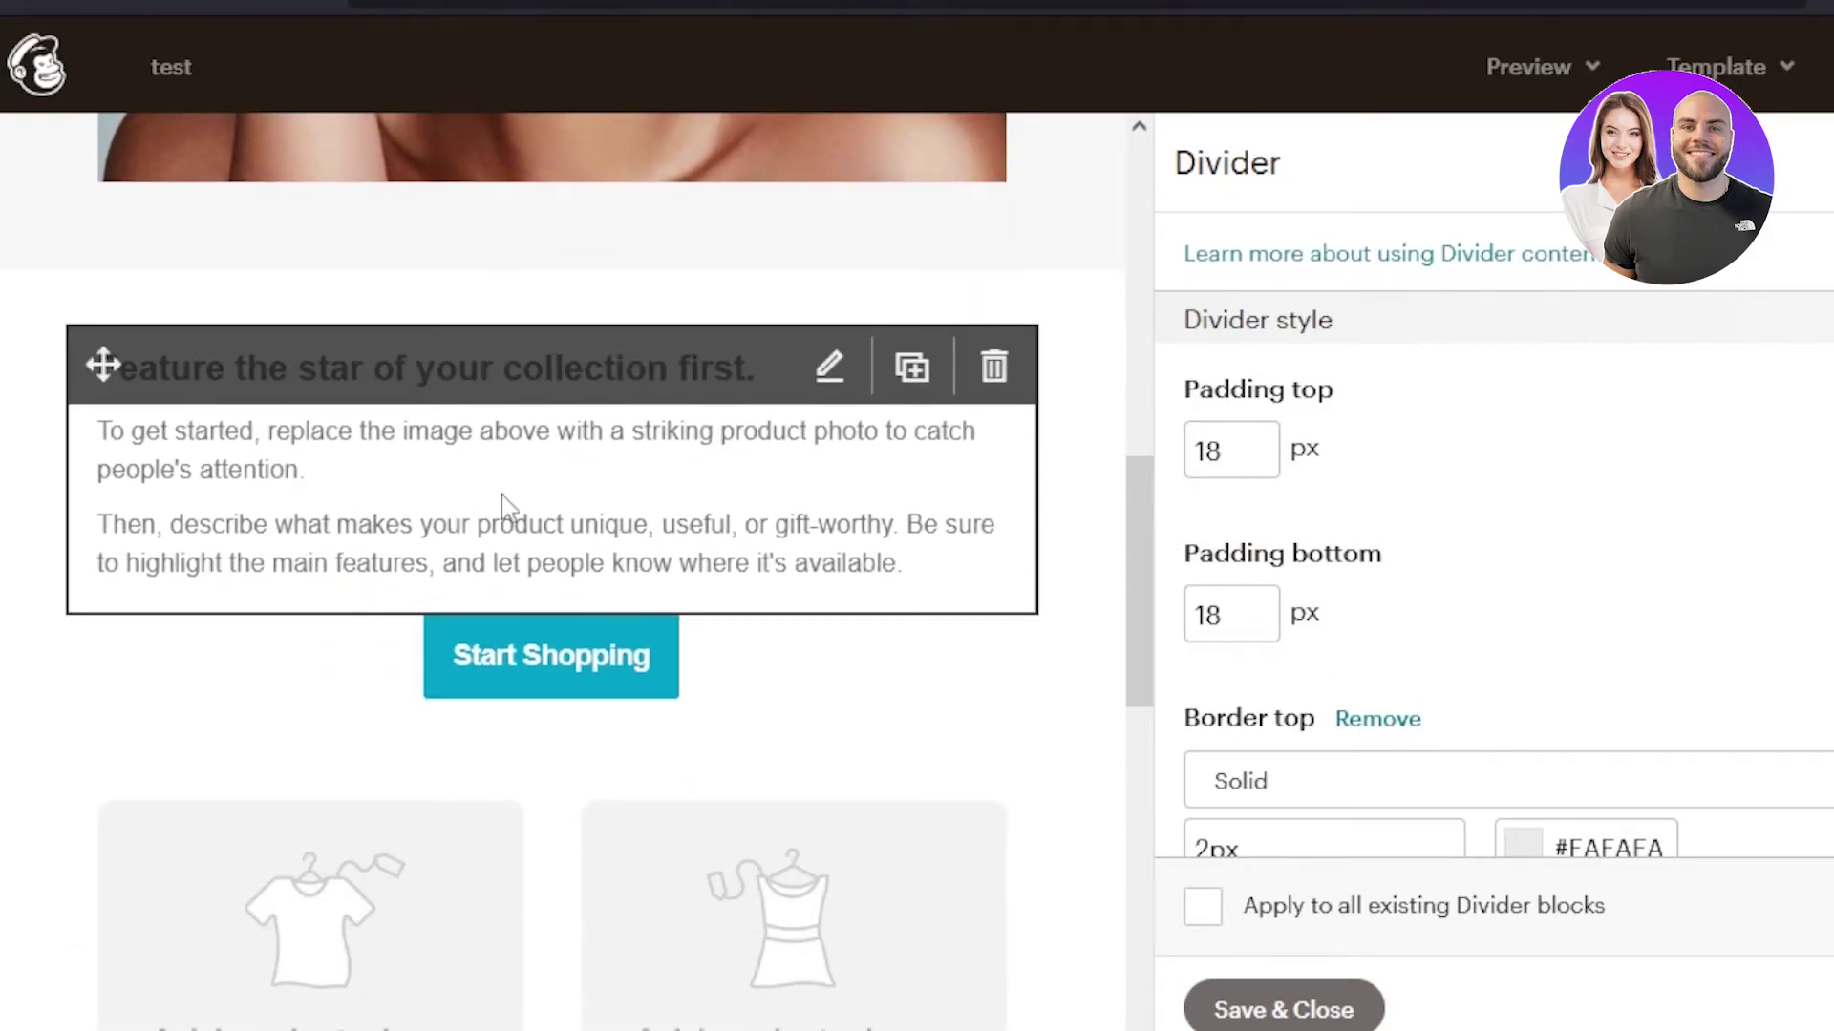
# - Close the divider settings and bring up the Start Shopping button's settings
pyautogui.click(691, 470)
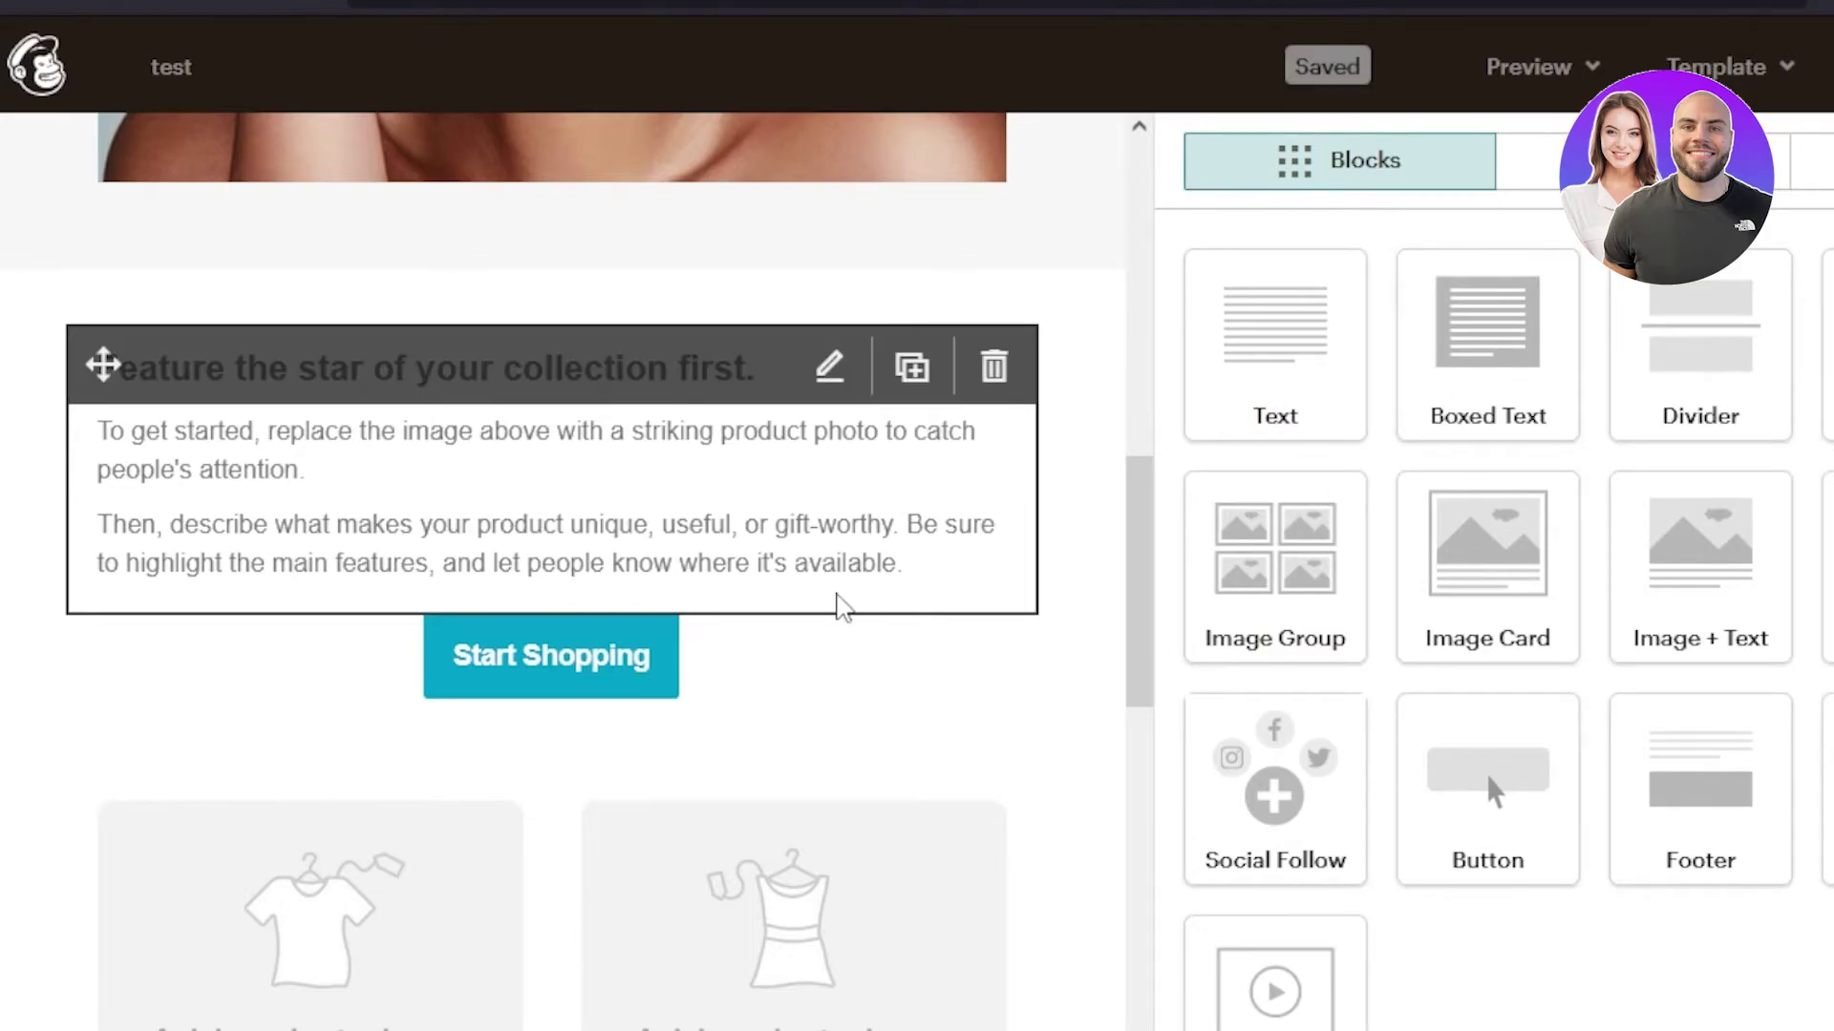
pyautogui.click(839, 605)
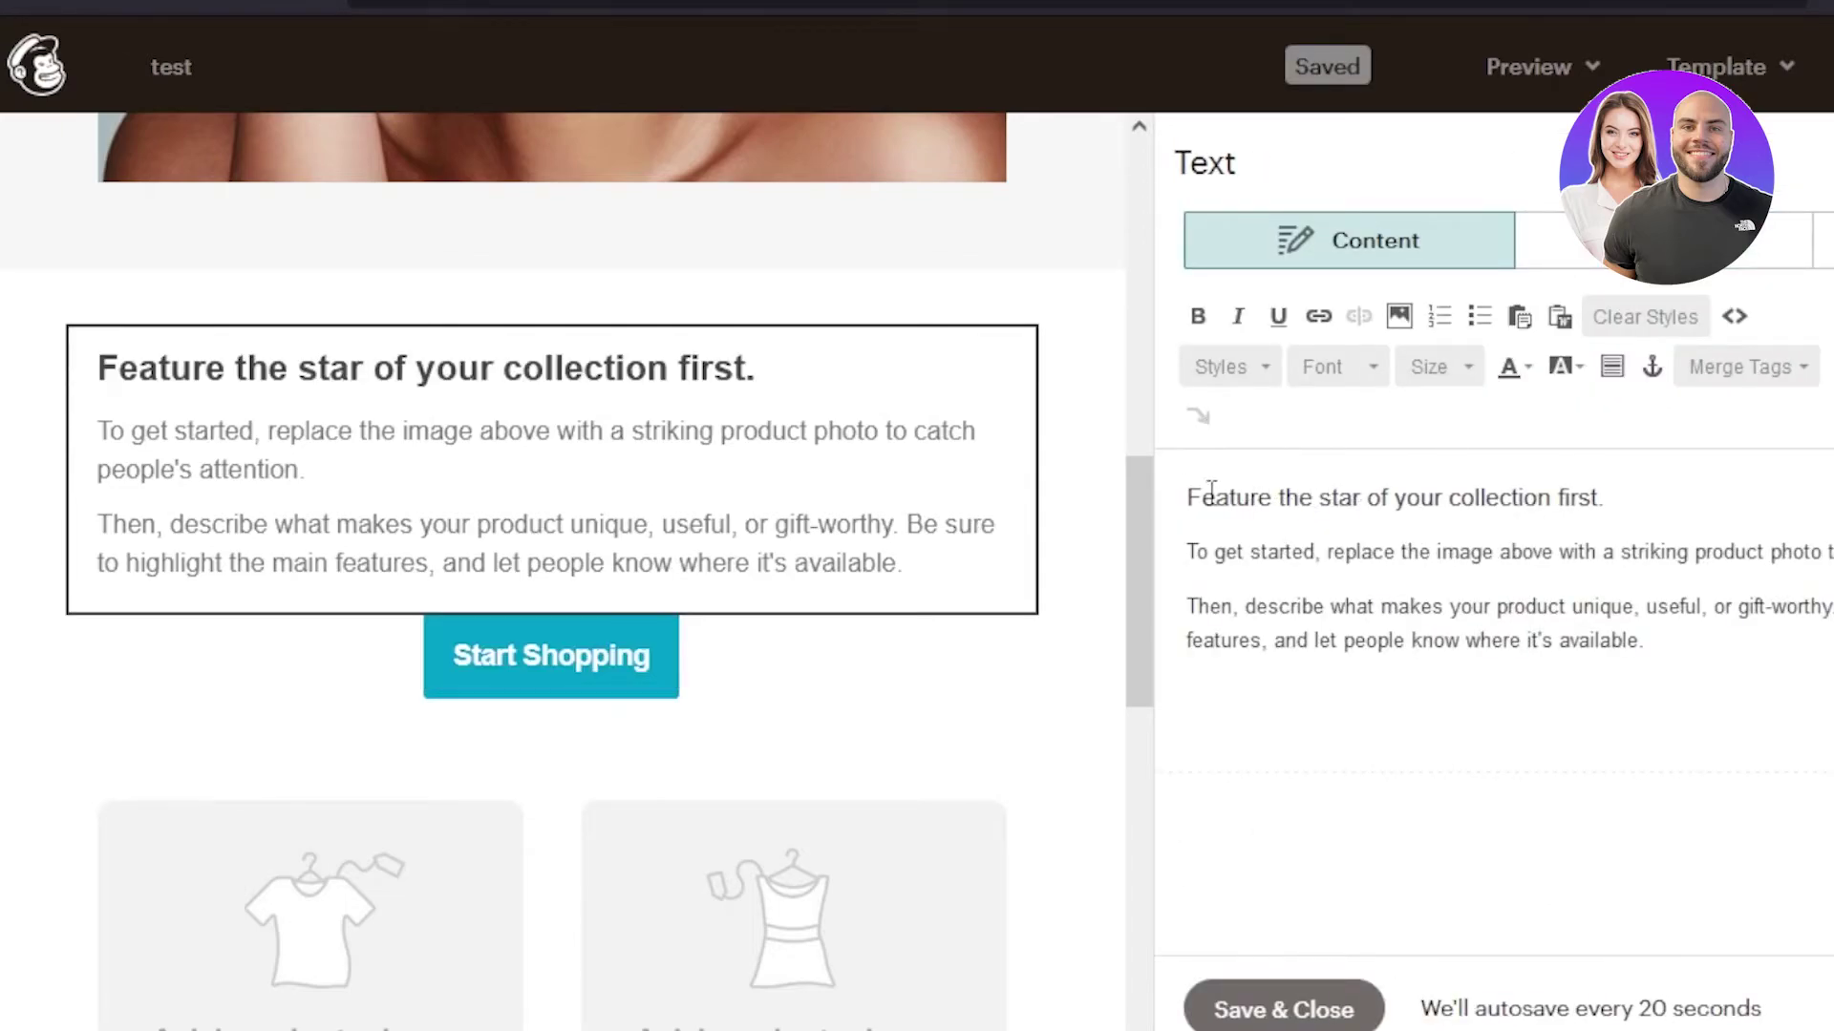
pyautogui.moveTo(872, 687)
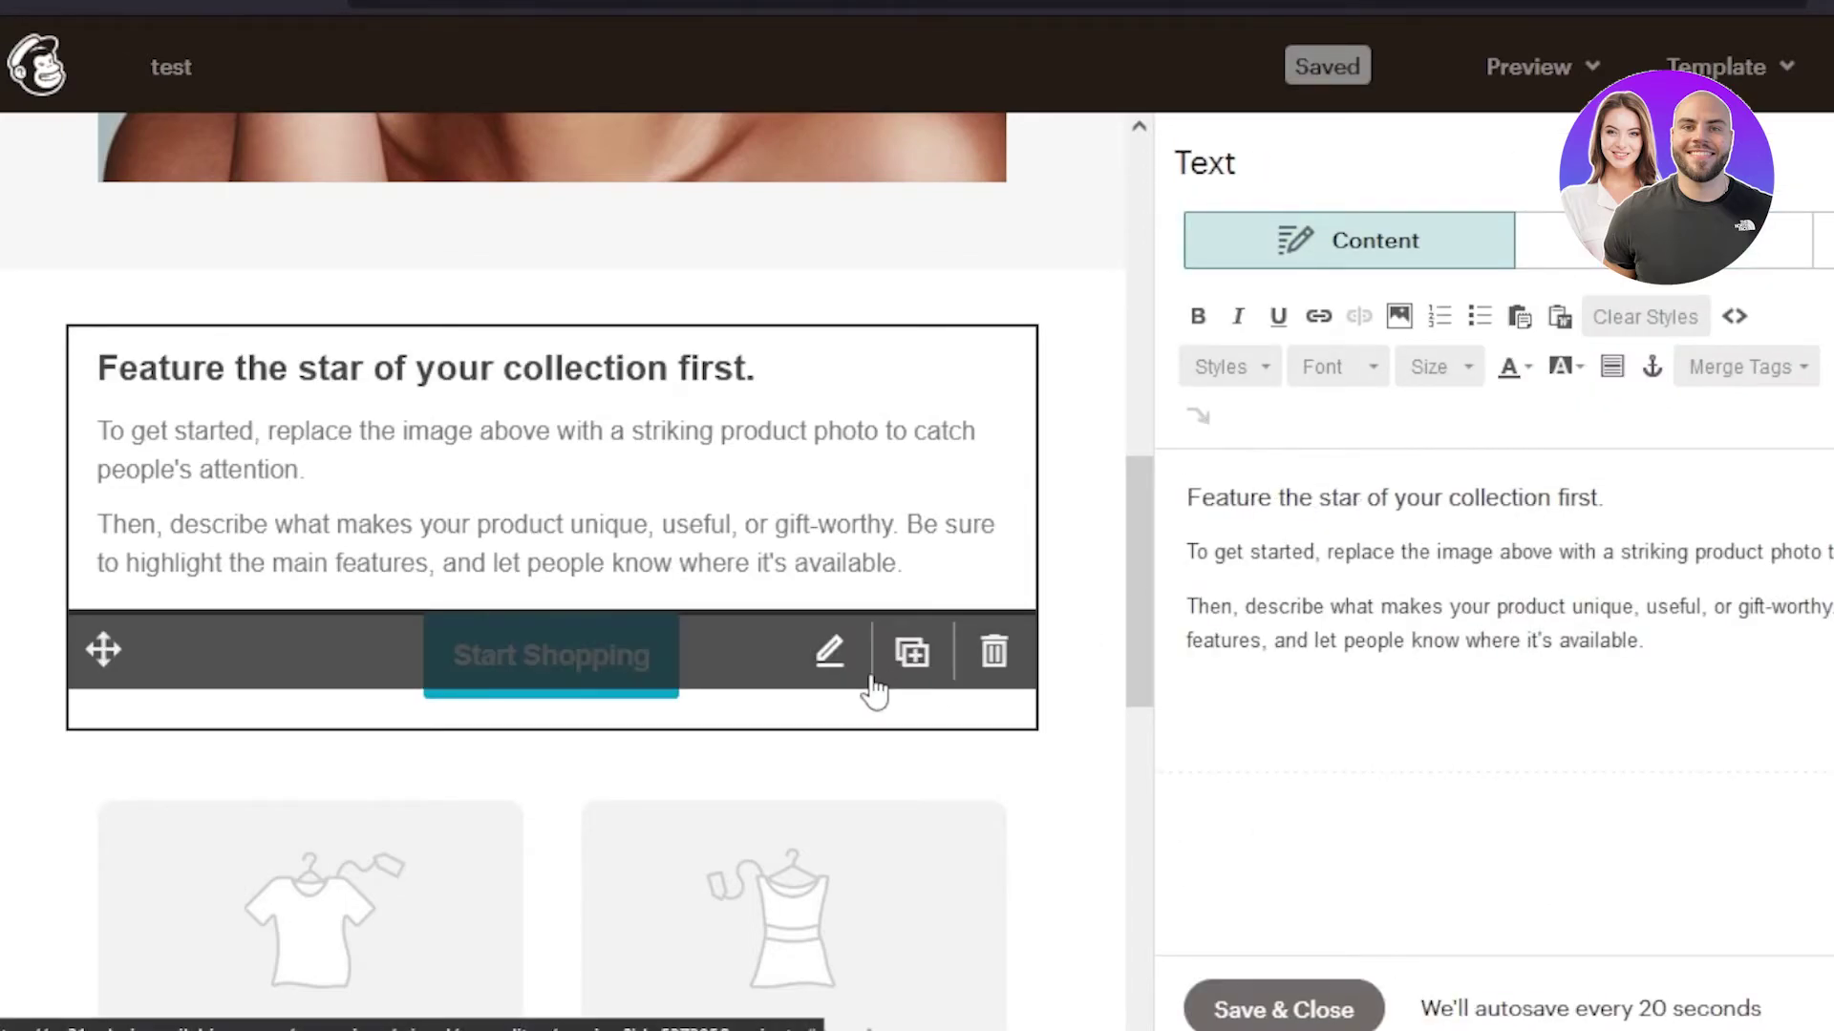
pyautogui.click(735, 695)
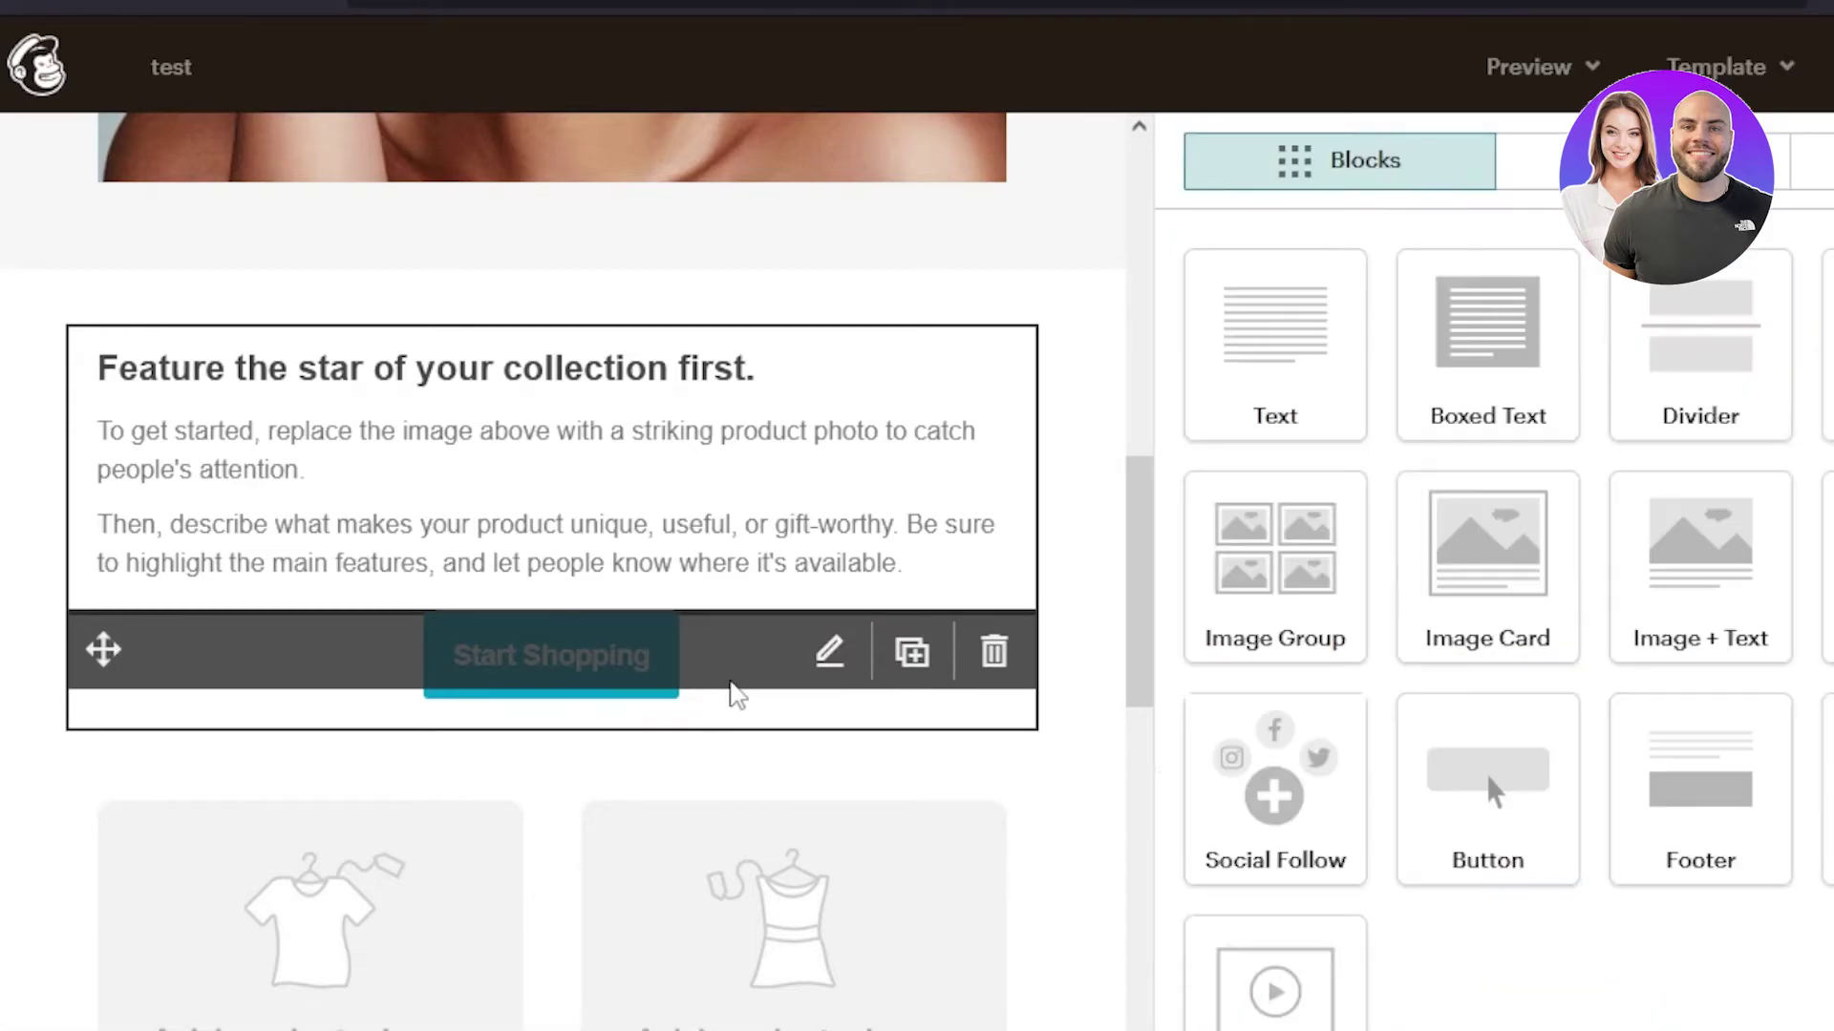
pyautogui.click(898, 680)
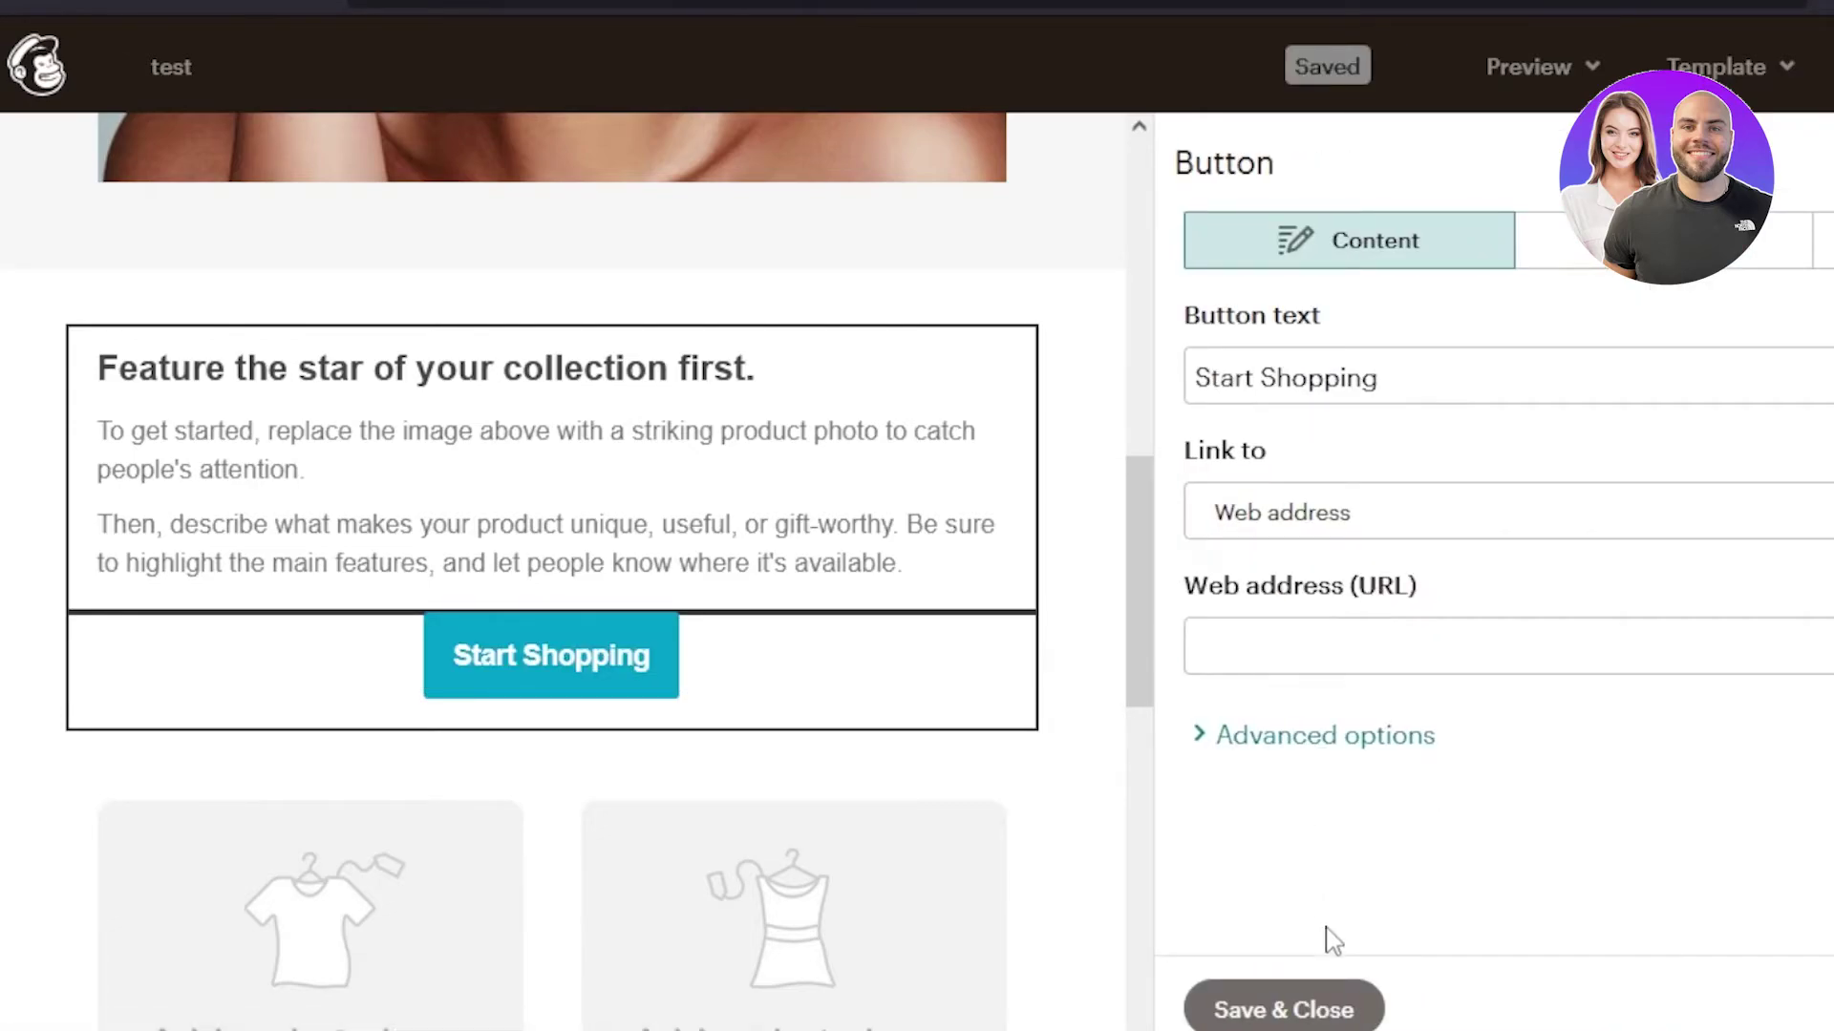
pyautogui.click(1283, 1009)
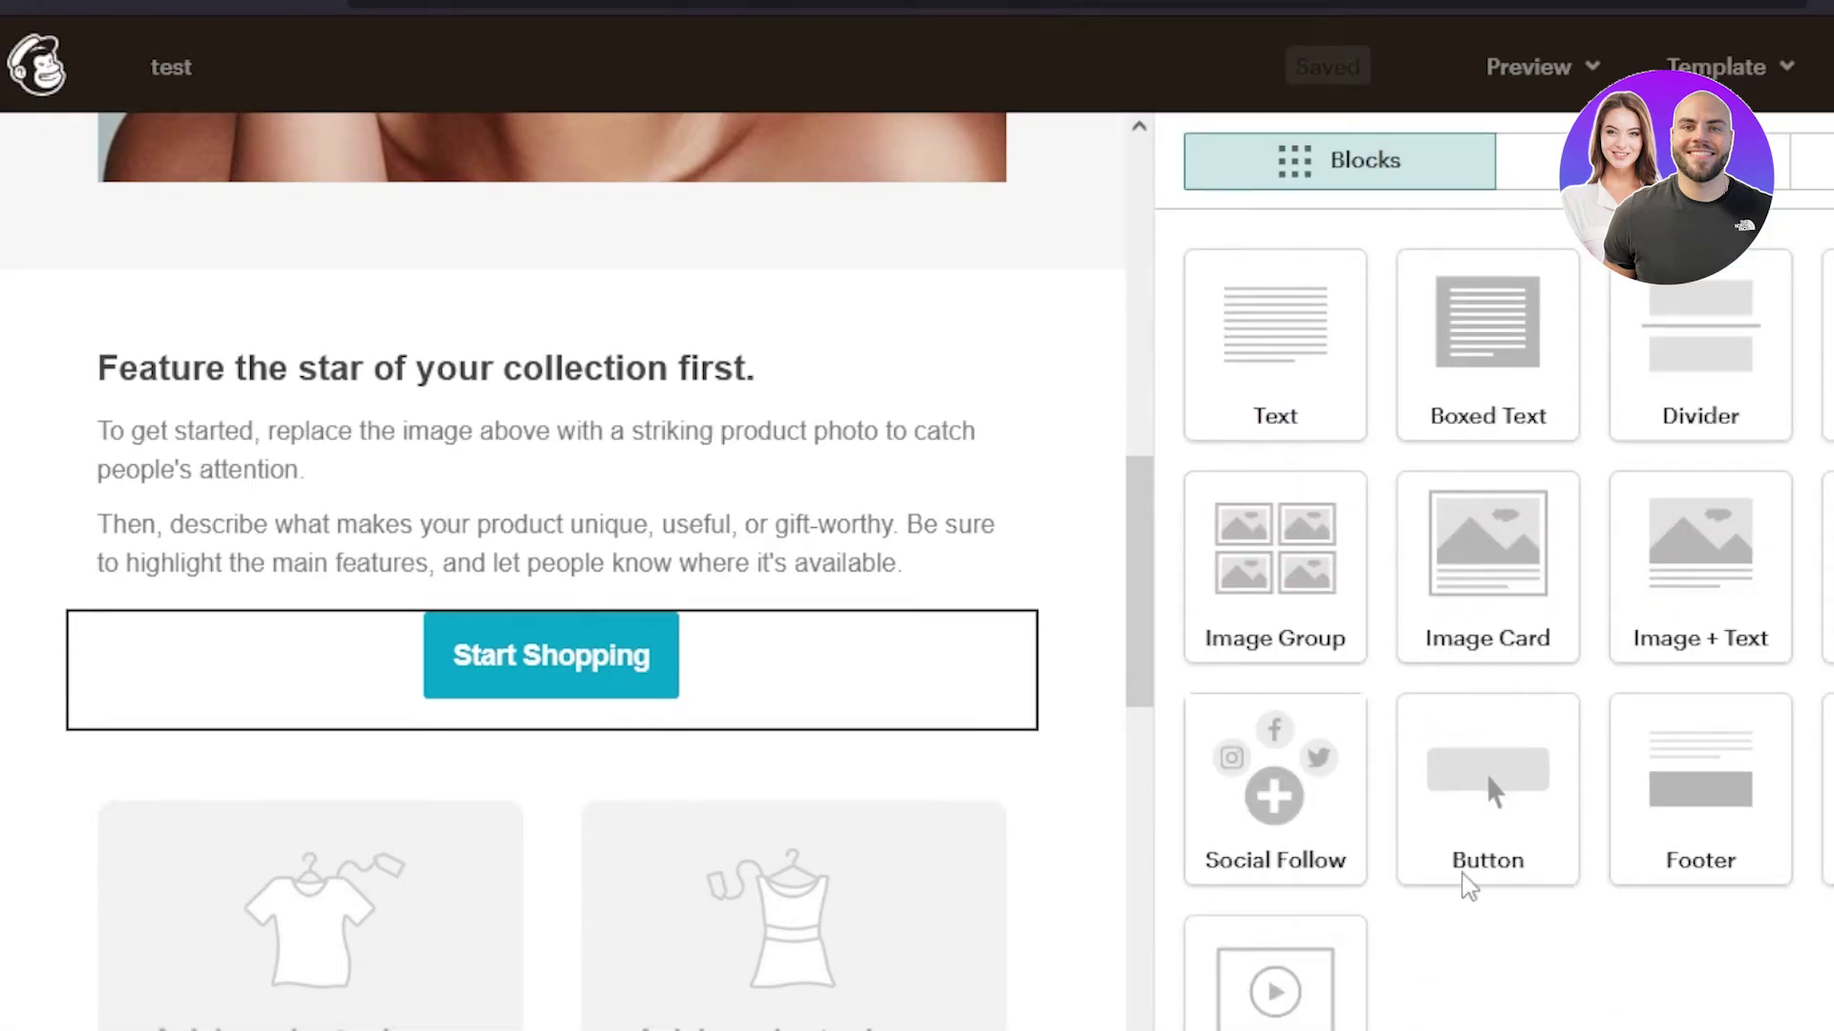
pyautogui.moveTo(536, 749)
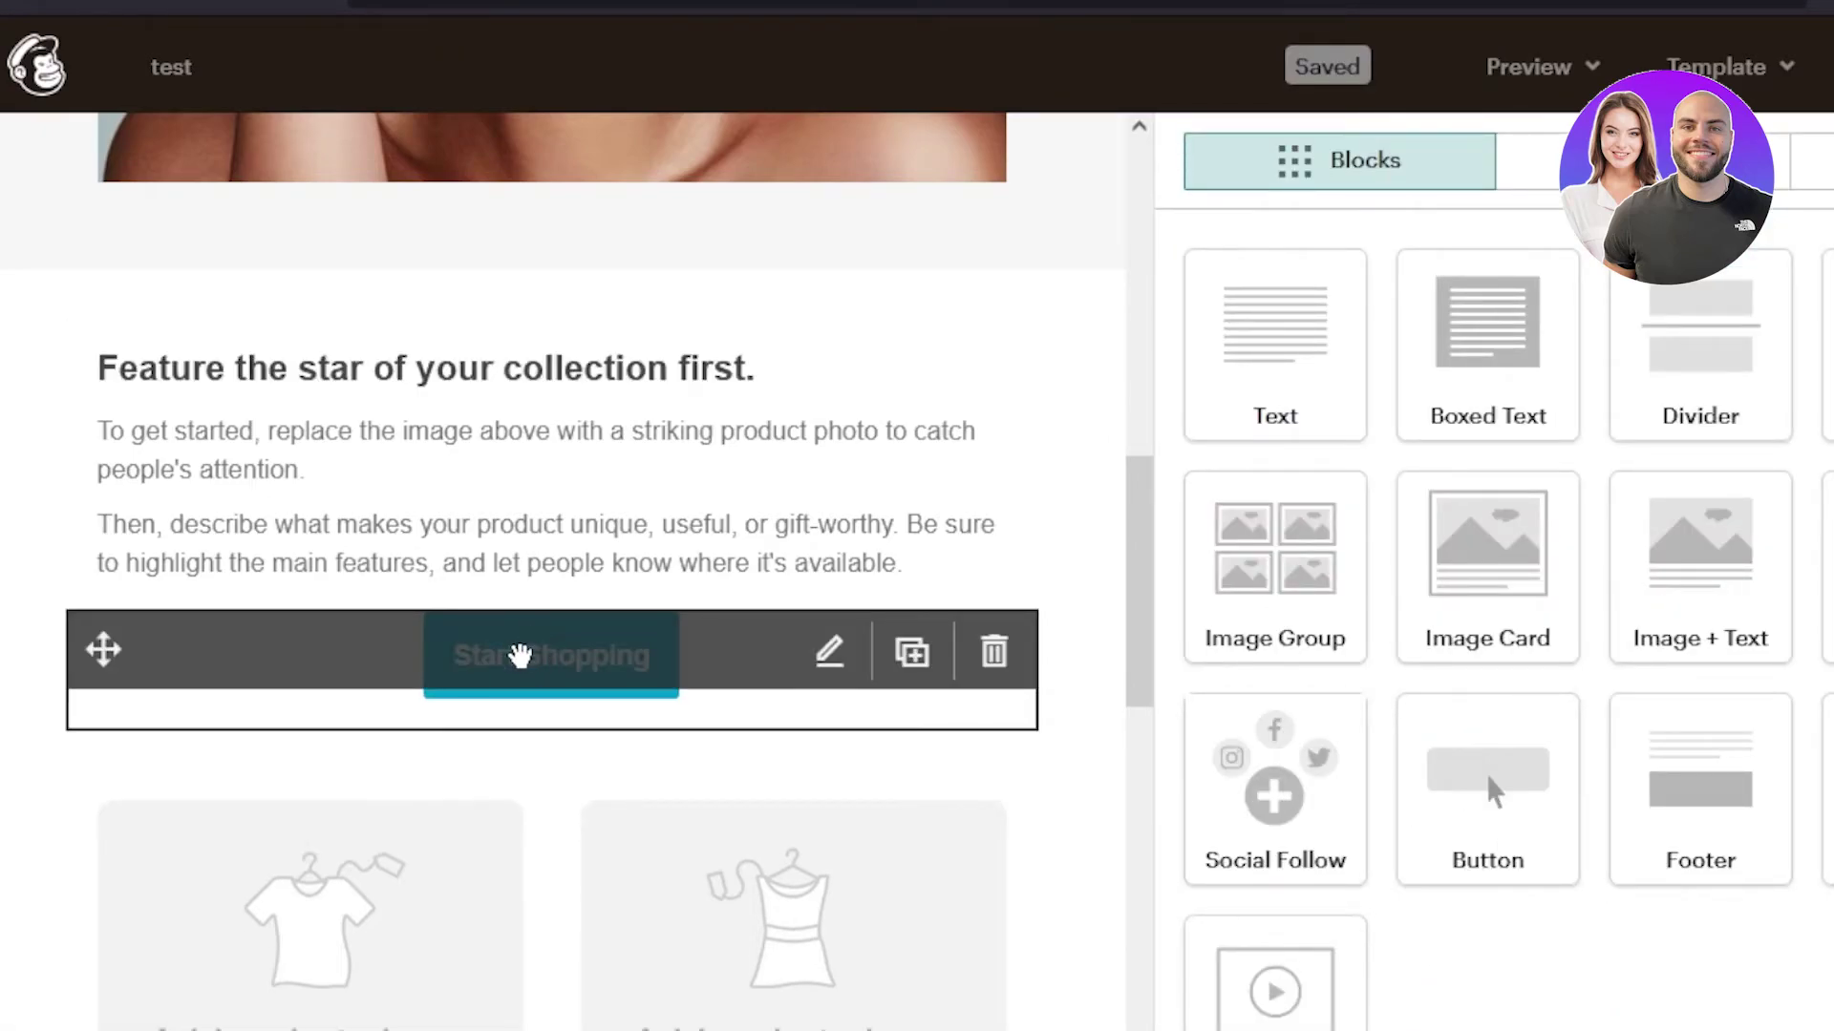
pyautogui.click(581, 688)
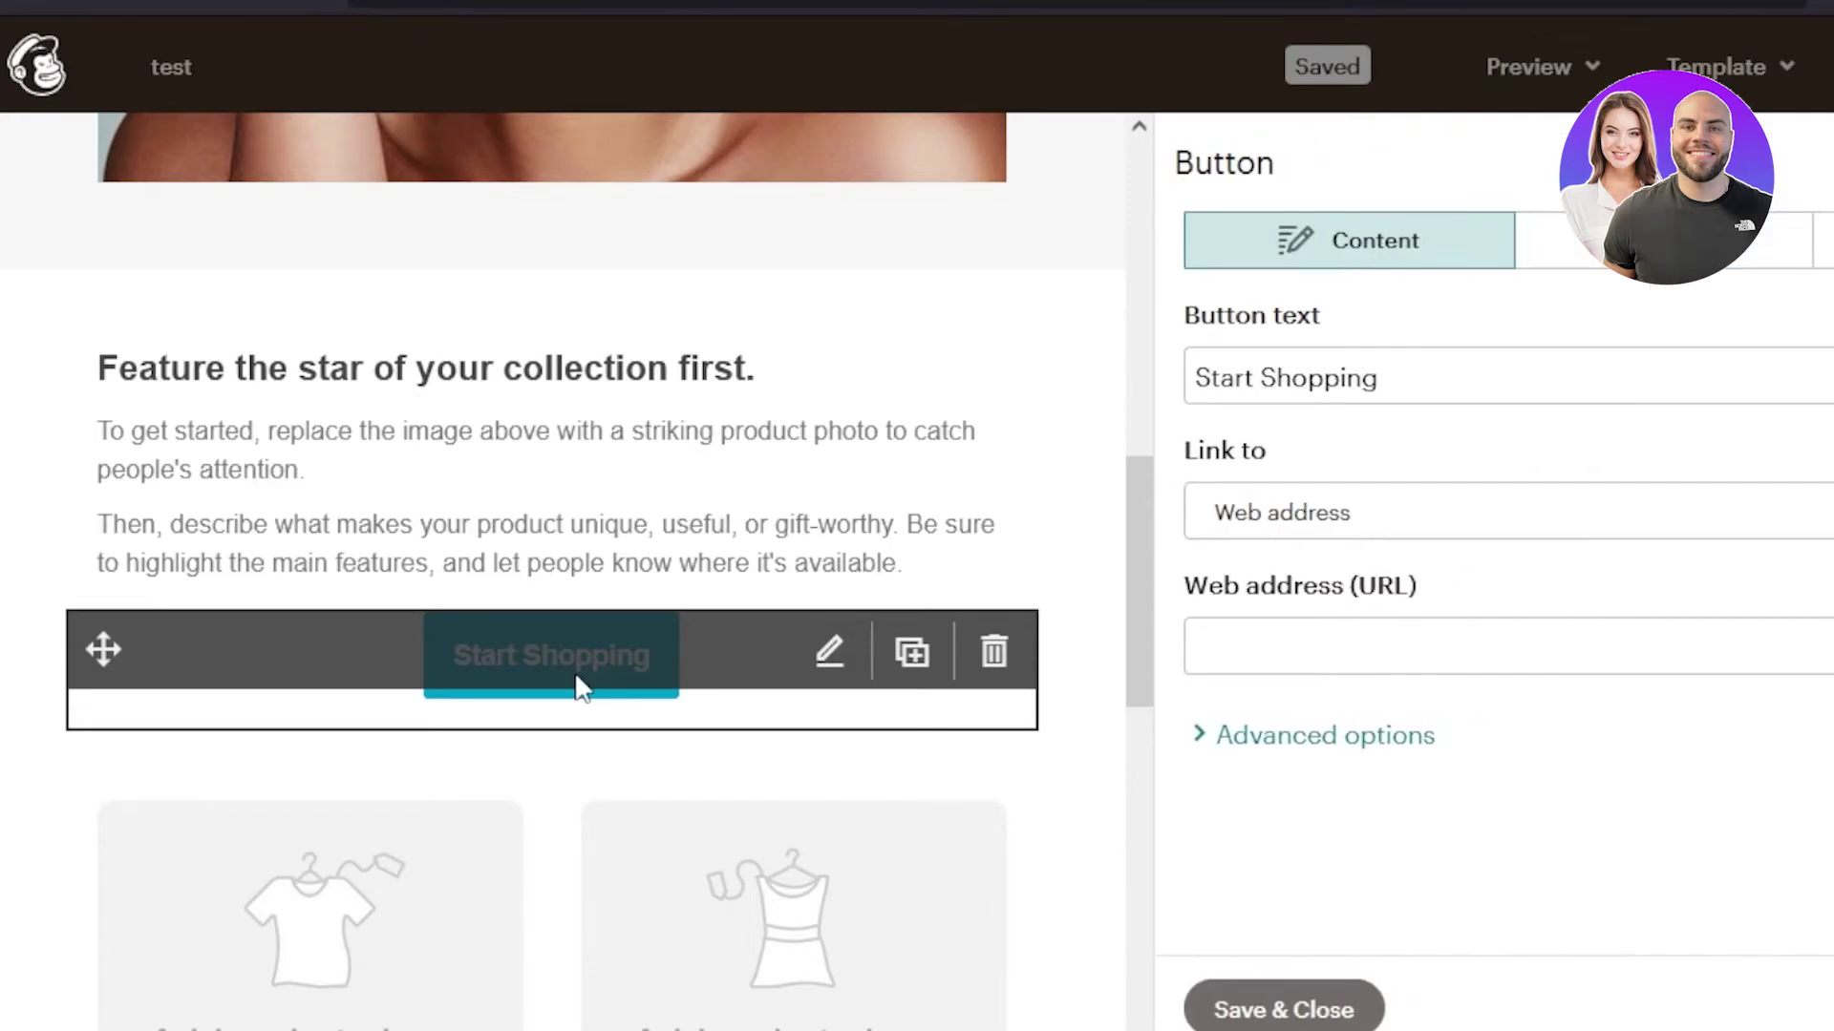
# - Relabel the button BUY NOW and set its Link to Web address
pyautogui.click(1422, 376)
pyautogui.press('BackSpace')
pyautogui.press('BackSpace')
pyautogui.press('BackSpace')
pyautogui.press('BackSpace')
pyautogui.press('BackSpace')
pyautogui.press('BackSpace')
pyautogui.press('BackSpace')
pyautogui.press('BackSpace')
pyautogui.press('BackSpace')
pyautogui.press('BackSpace')
pyautogui.press('BackSpace')
pyautogui.press('BackSpace')
pyautogui.press('BackSpace')
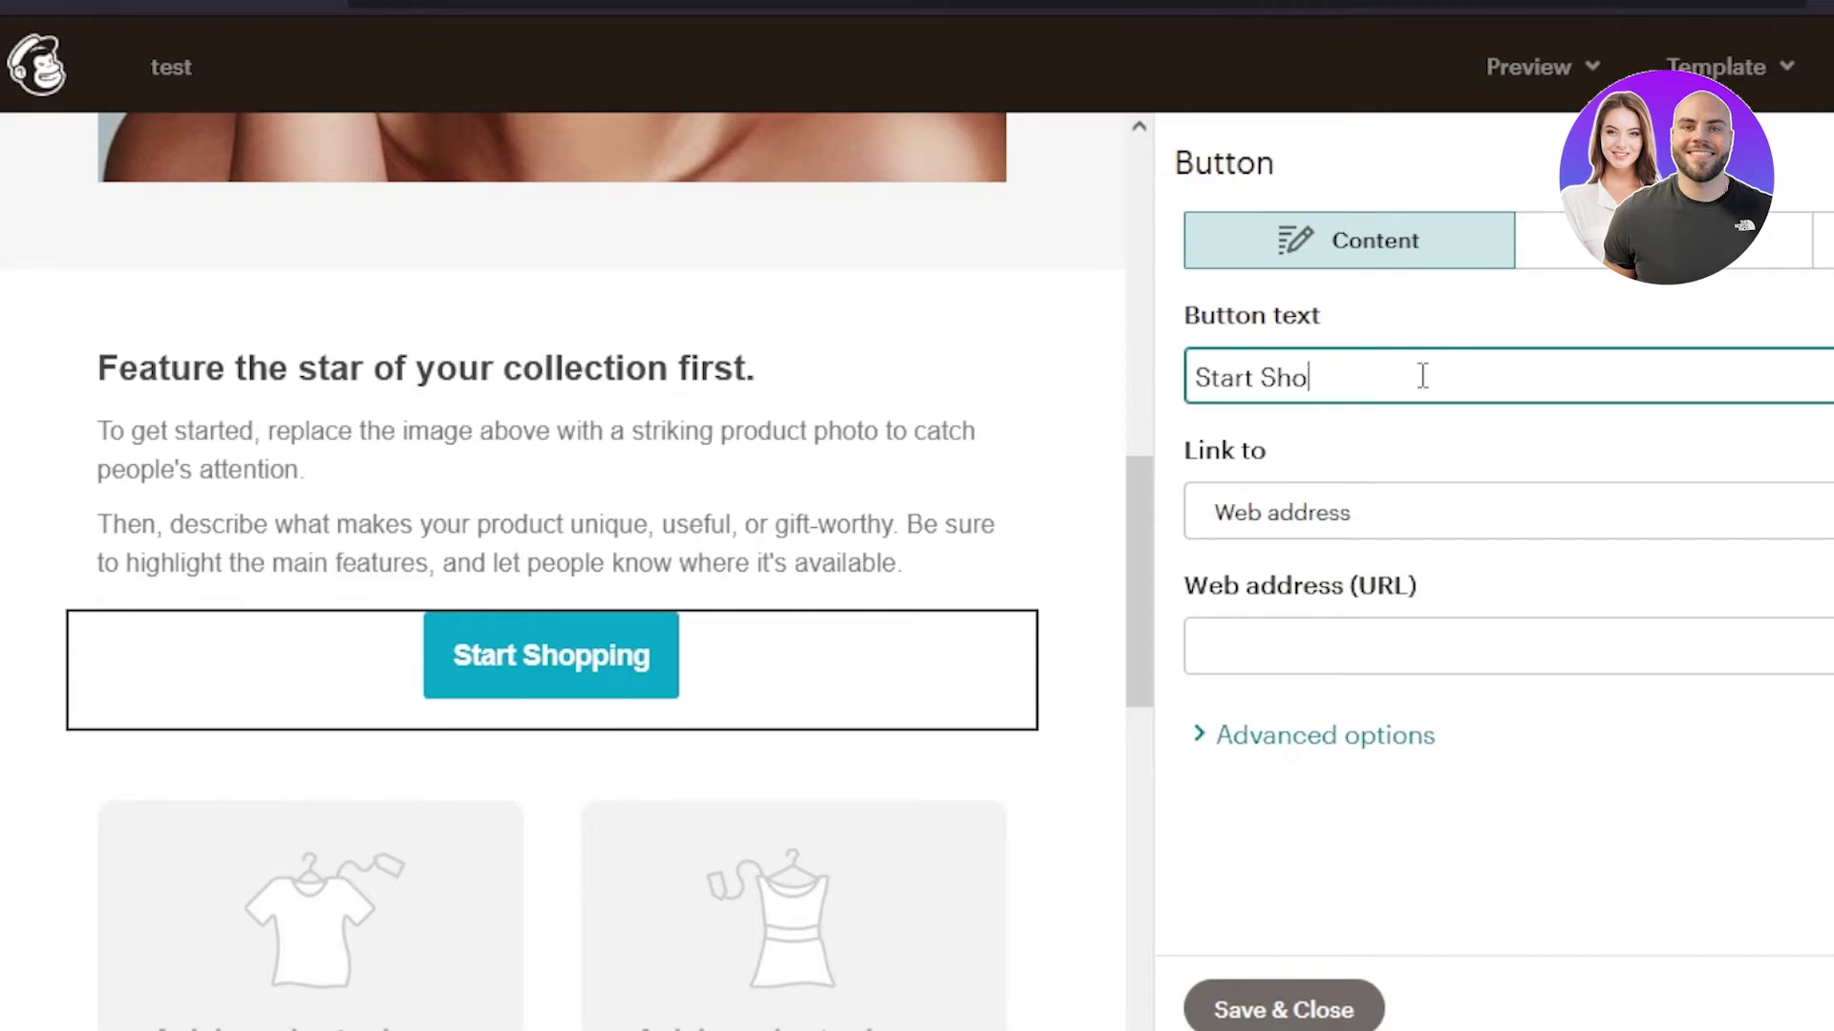
pyautogui.write('B')
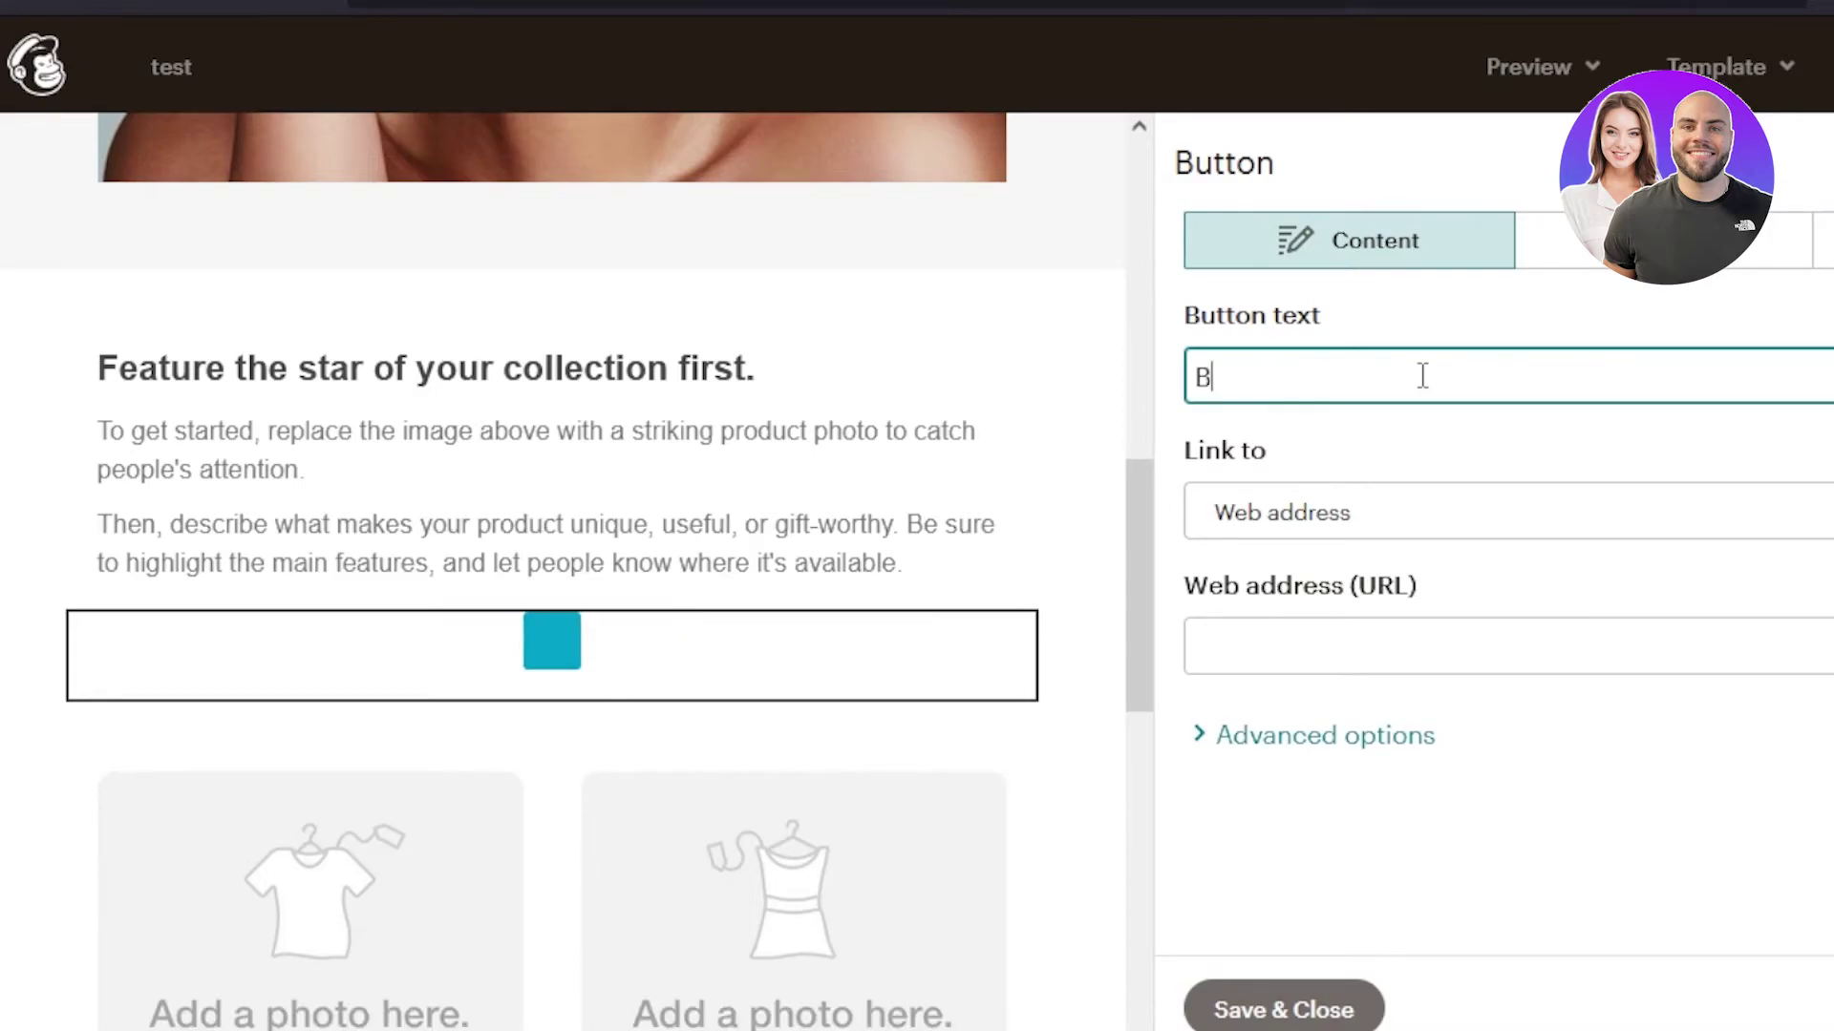
pyautogui.write('UY NOW')
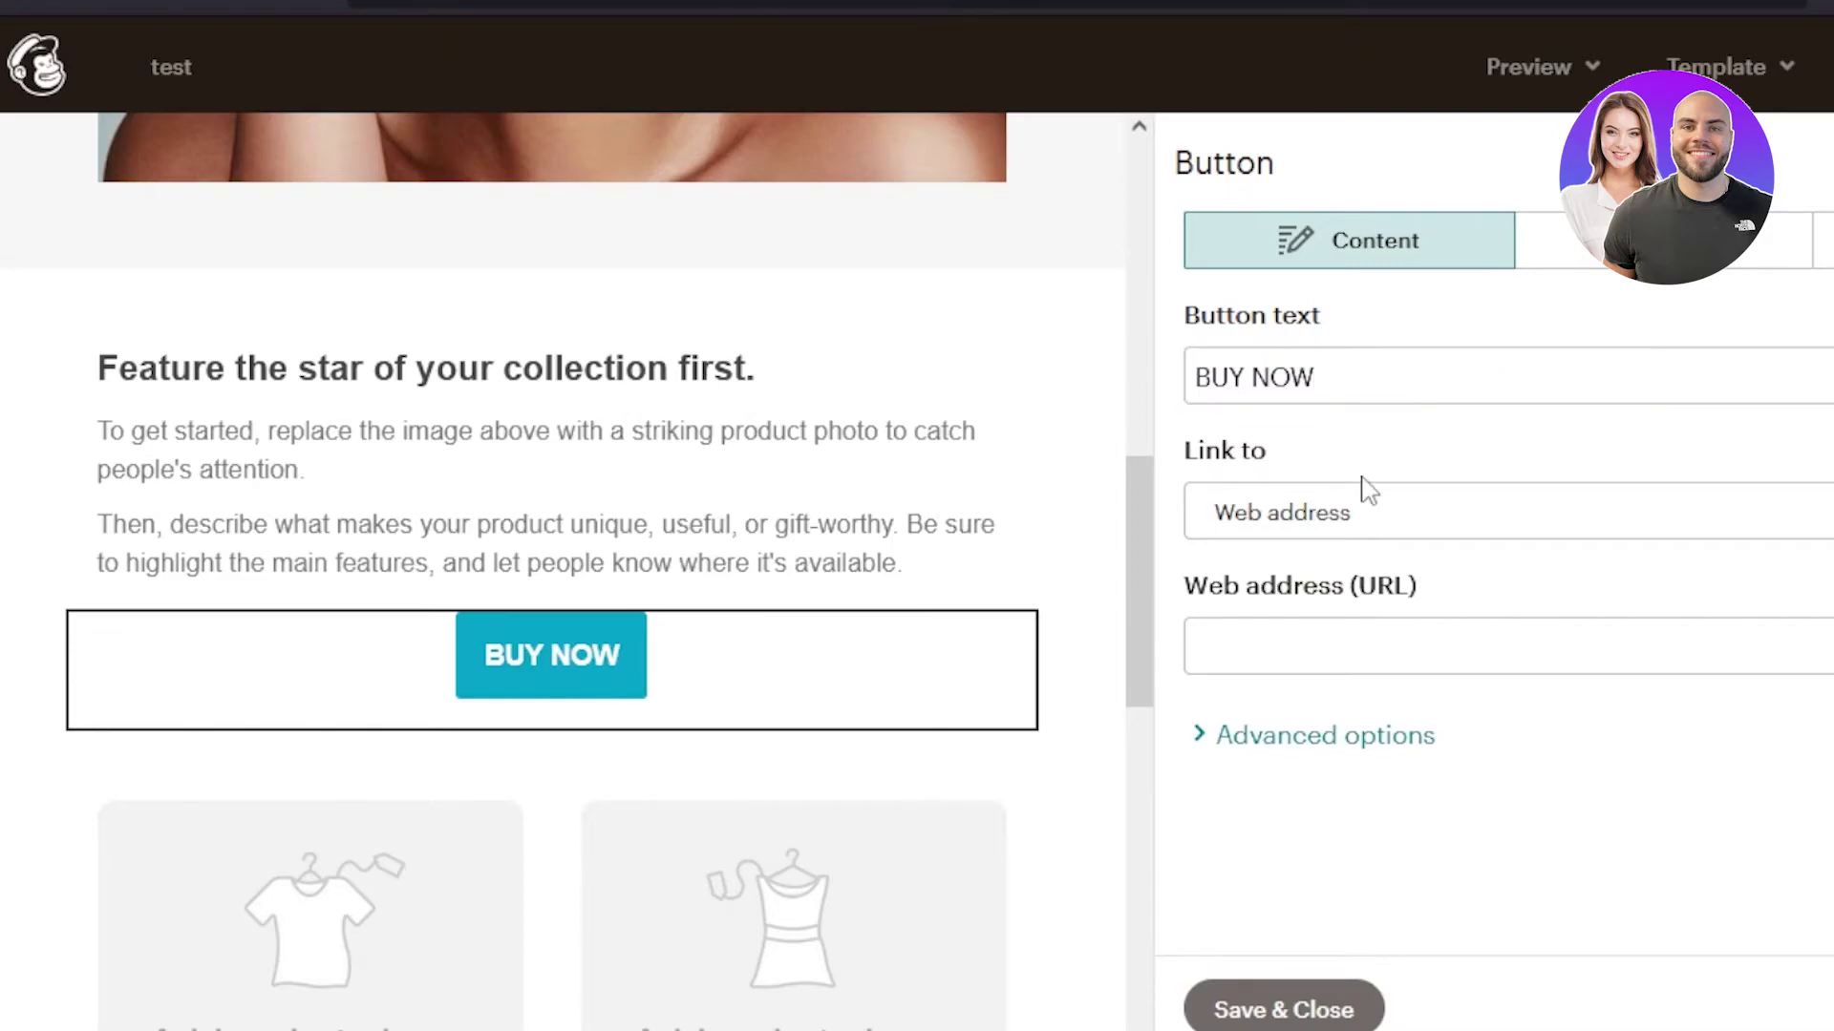
pyautogui.click(1354, 531)
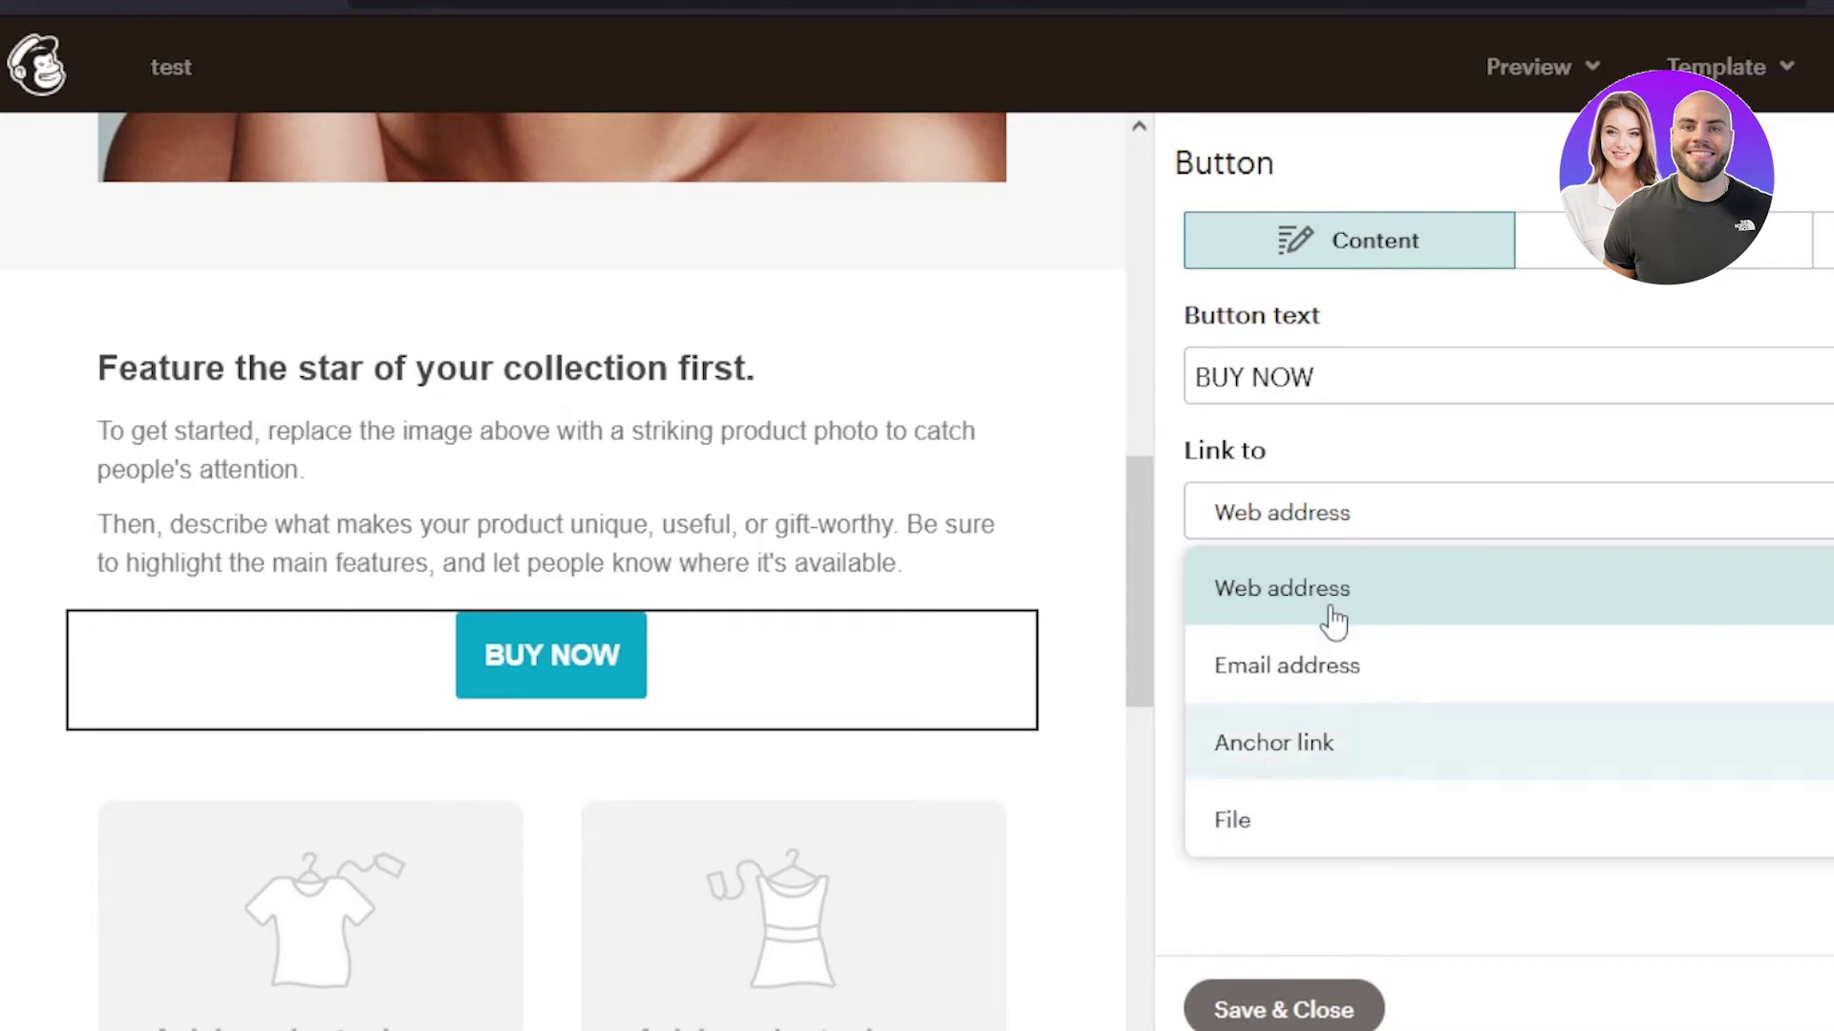
pyautogui.click(1344, 555)
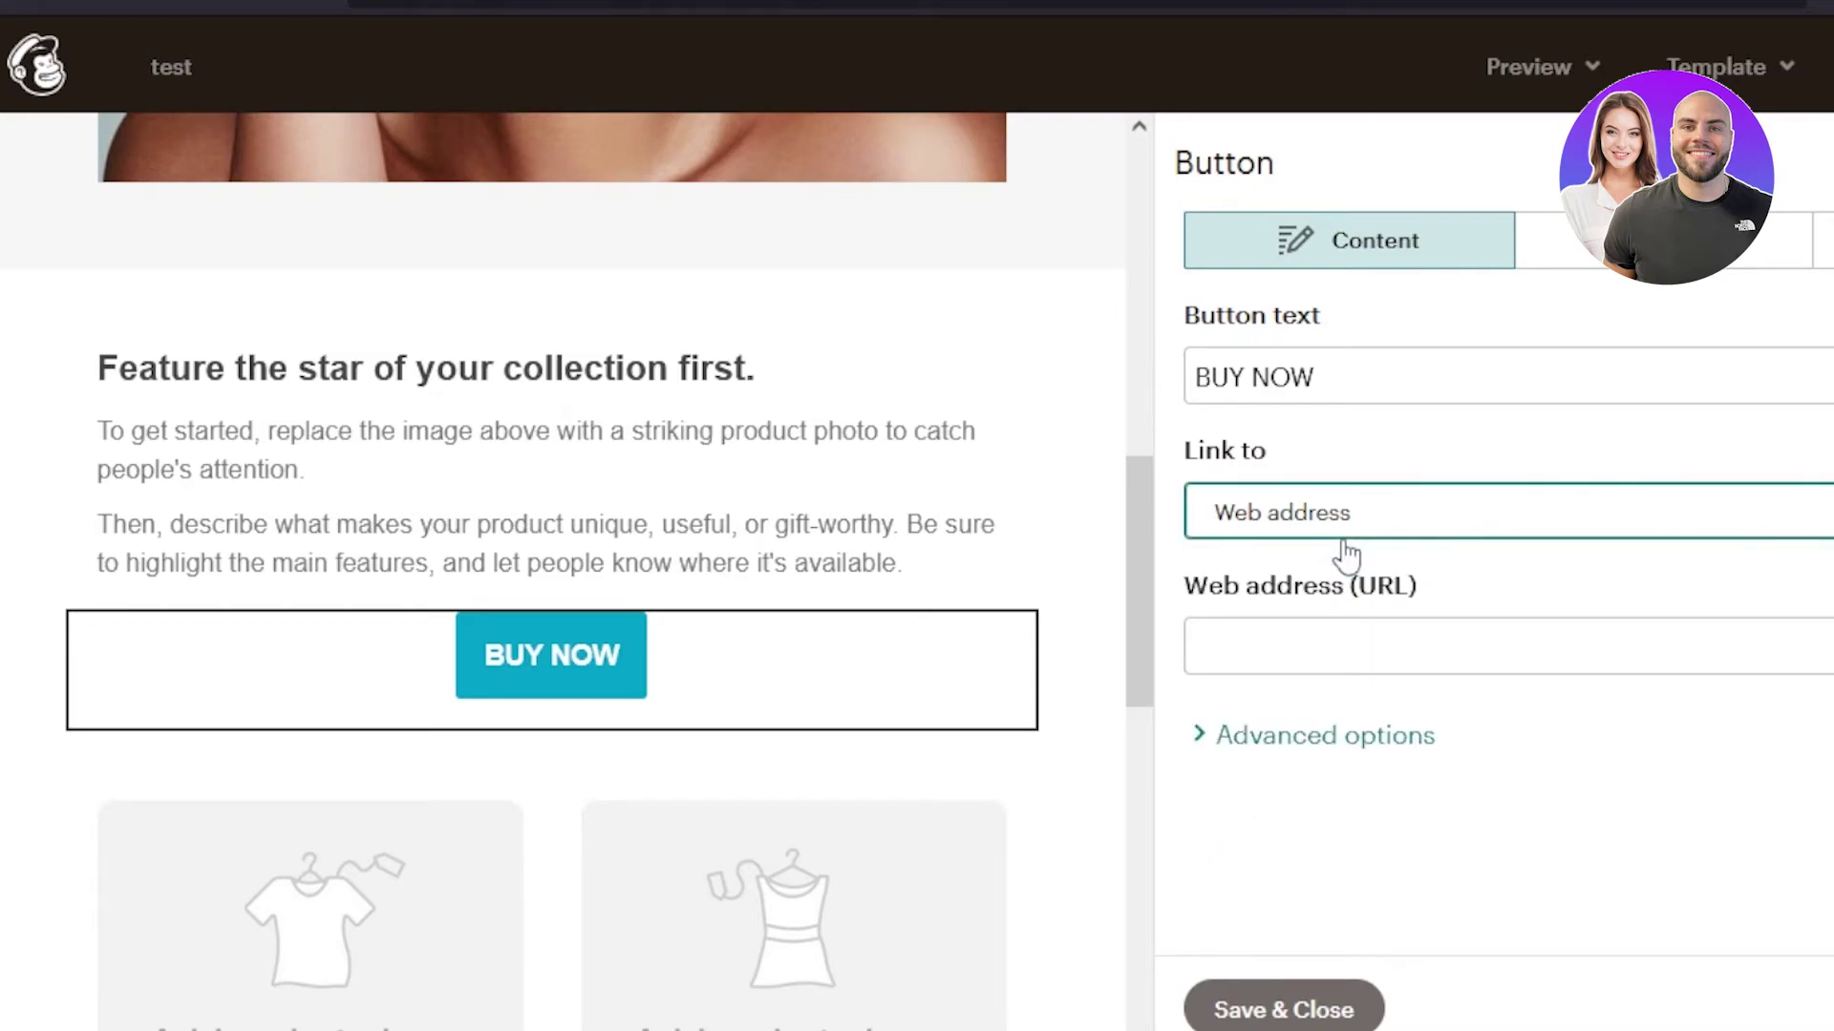
pyautogui.click(1326, 638)
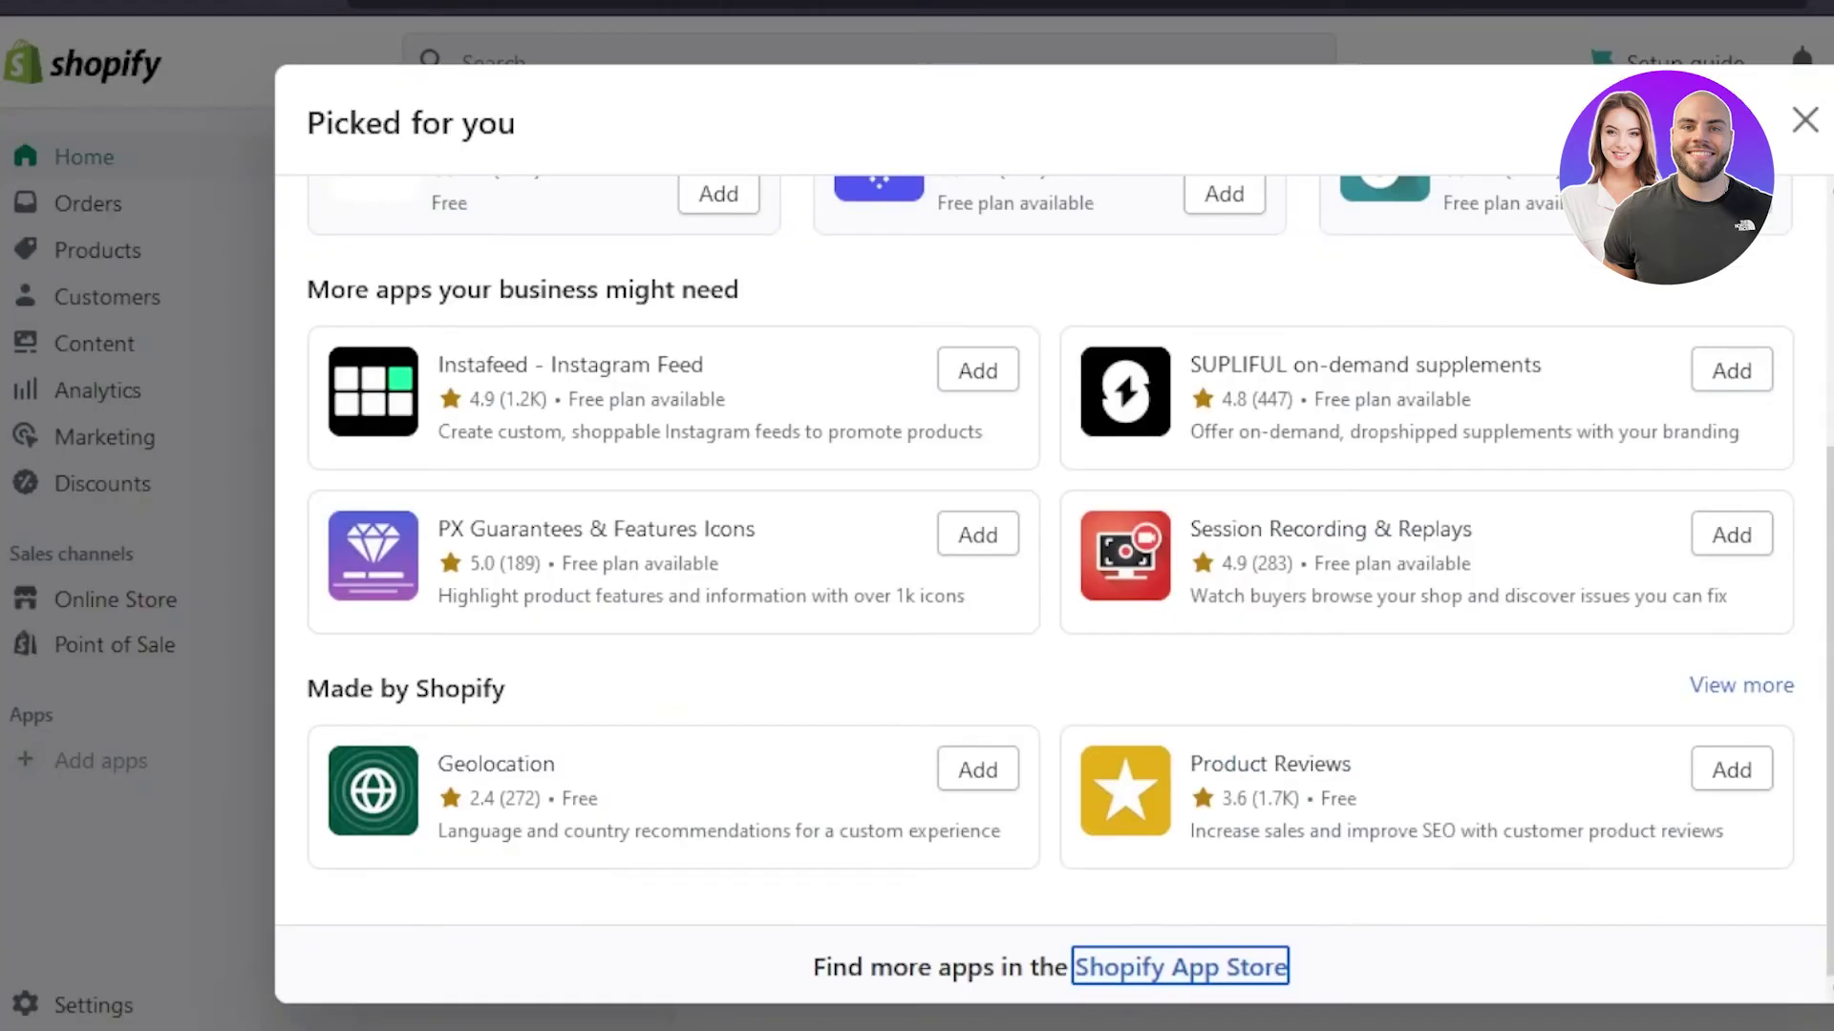
# - Copy the 372e70.myshopify.com store address from Shopify into the button's Web address field
pyautogui.click(1379, 37)
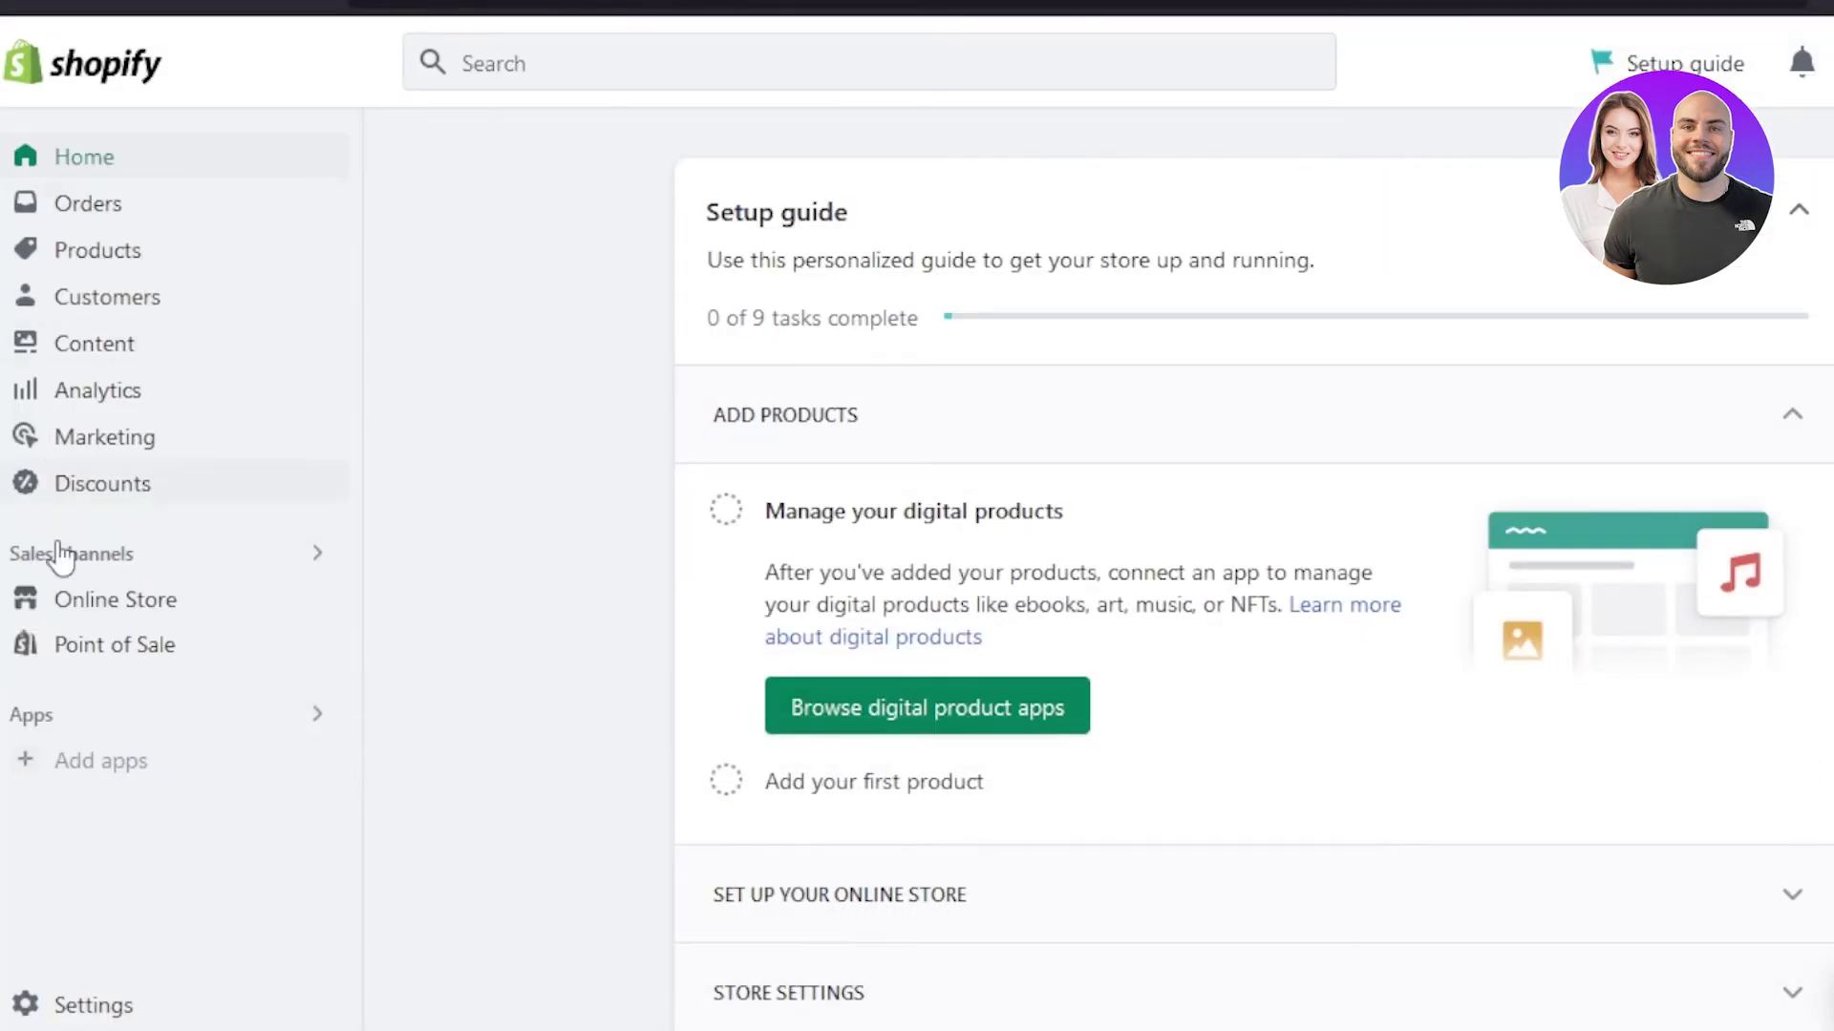
pyautogui.moveTo(790, 3)
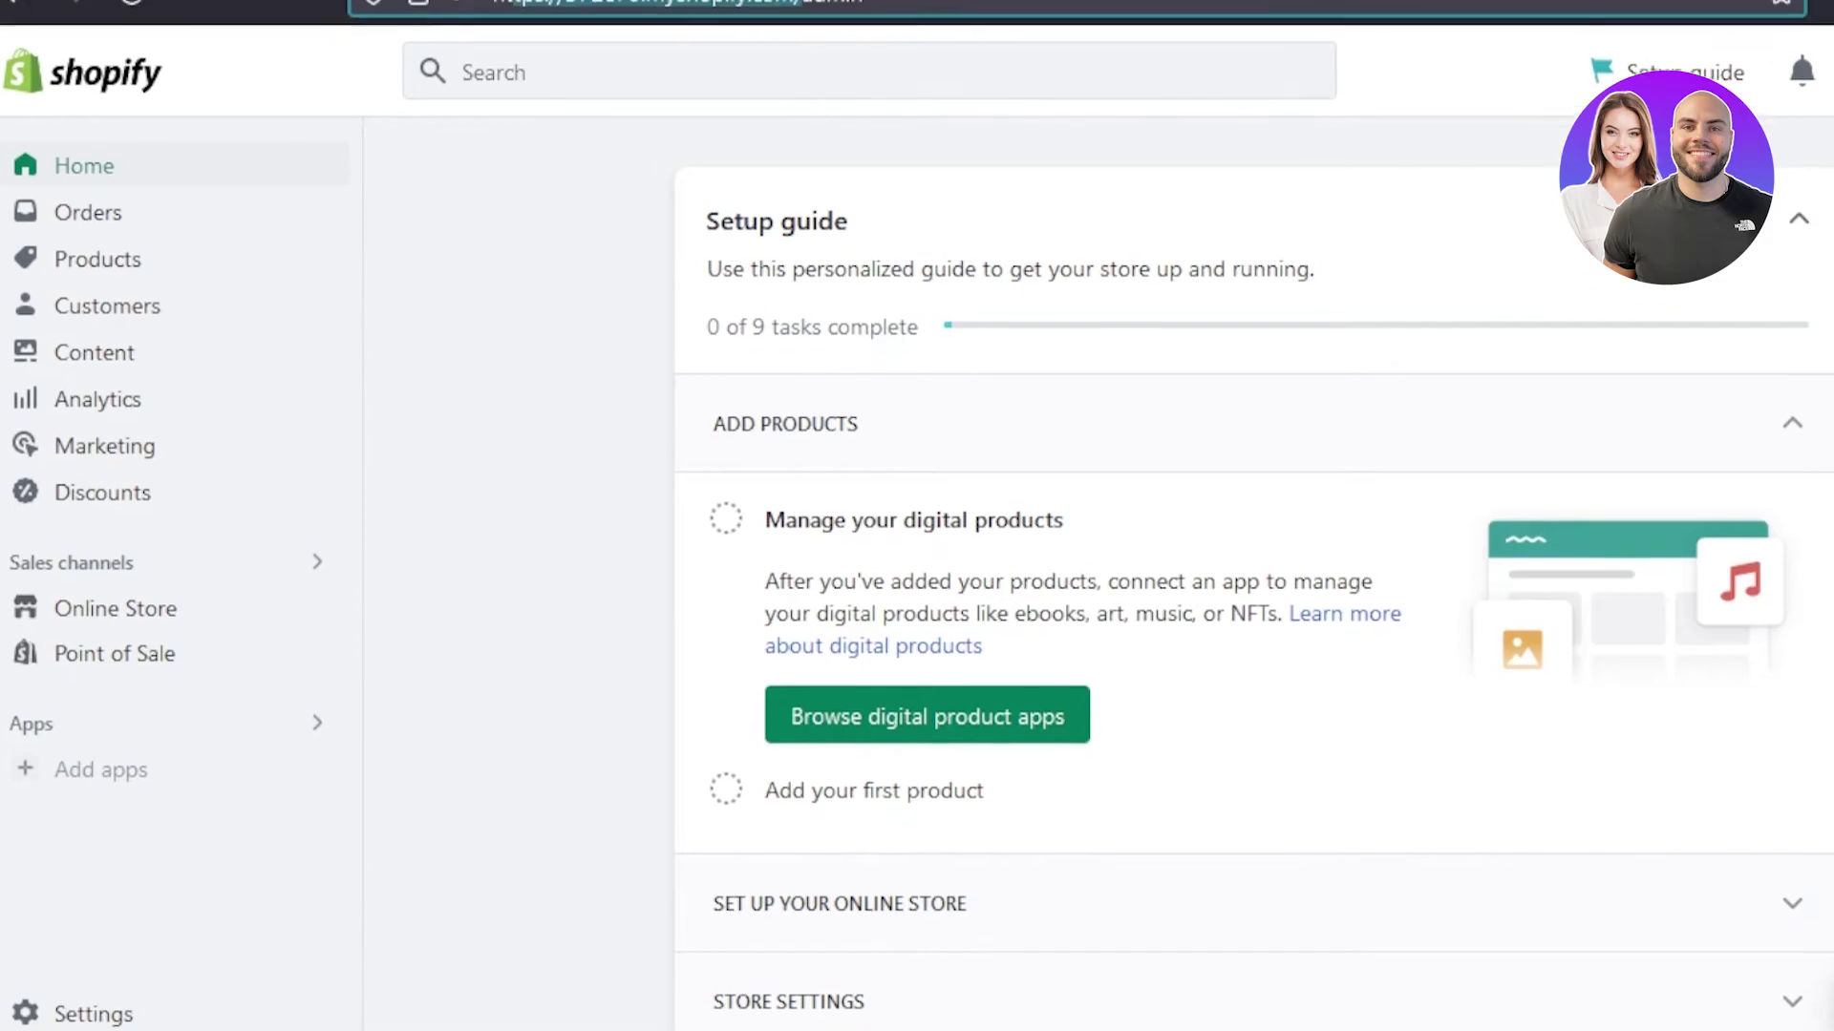
pyautogui.moveTo(516, 36); pyautogui.dragTo(800, 36)
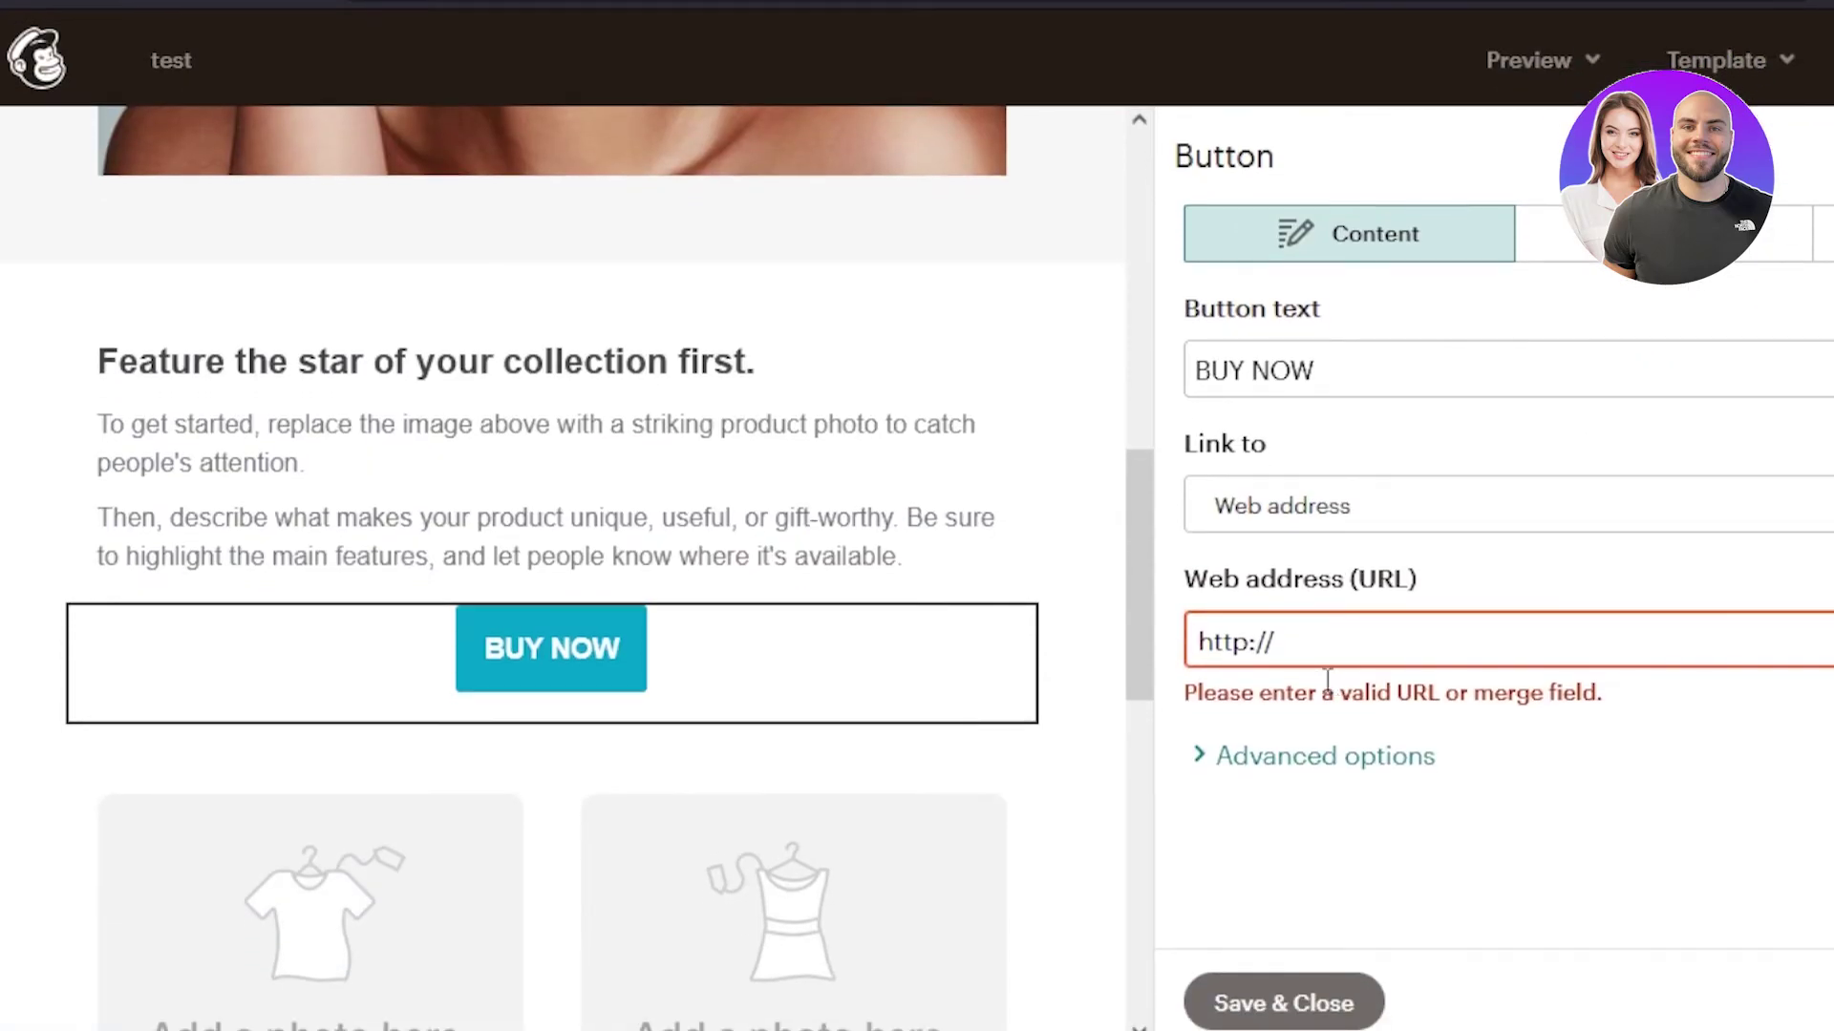
pyautogui.write('tps://372e70.myshopify.com')
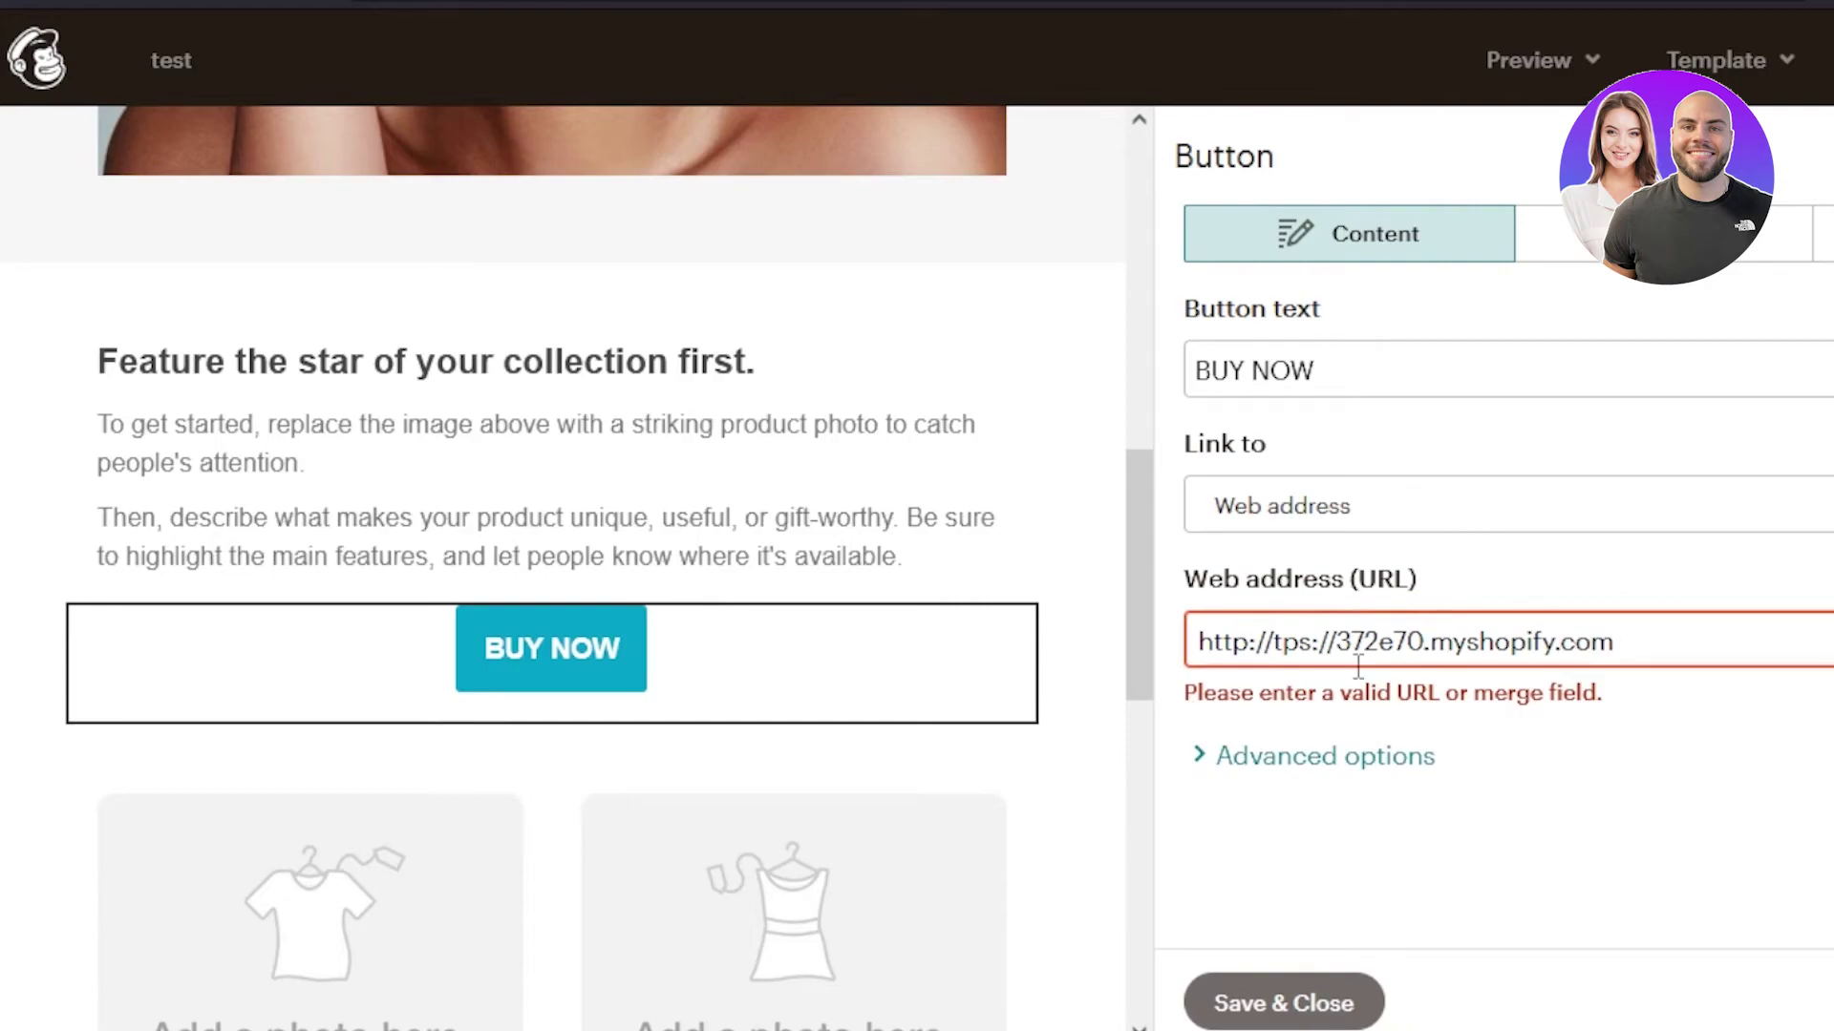
# - Accept the store link for the BUY NOW button, then scroll down to the product blocks
pyautogui.click(1613, 821)
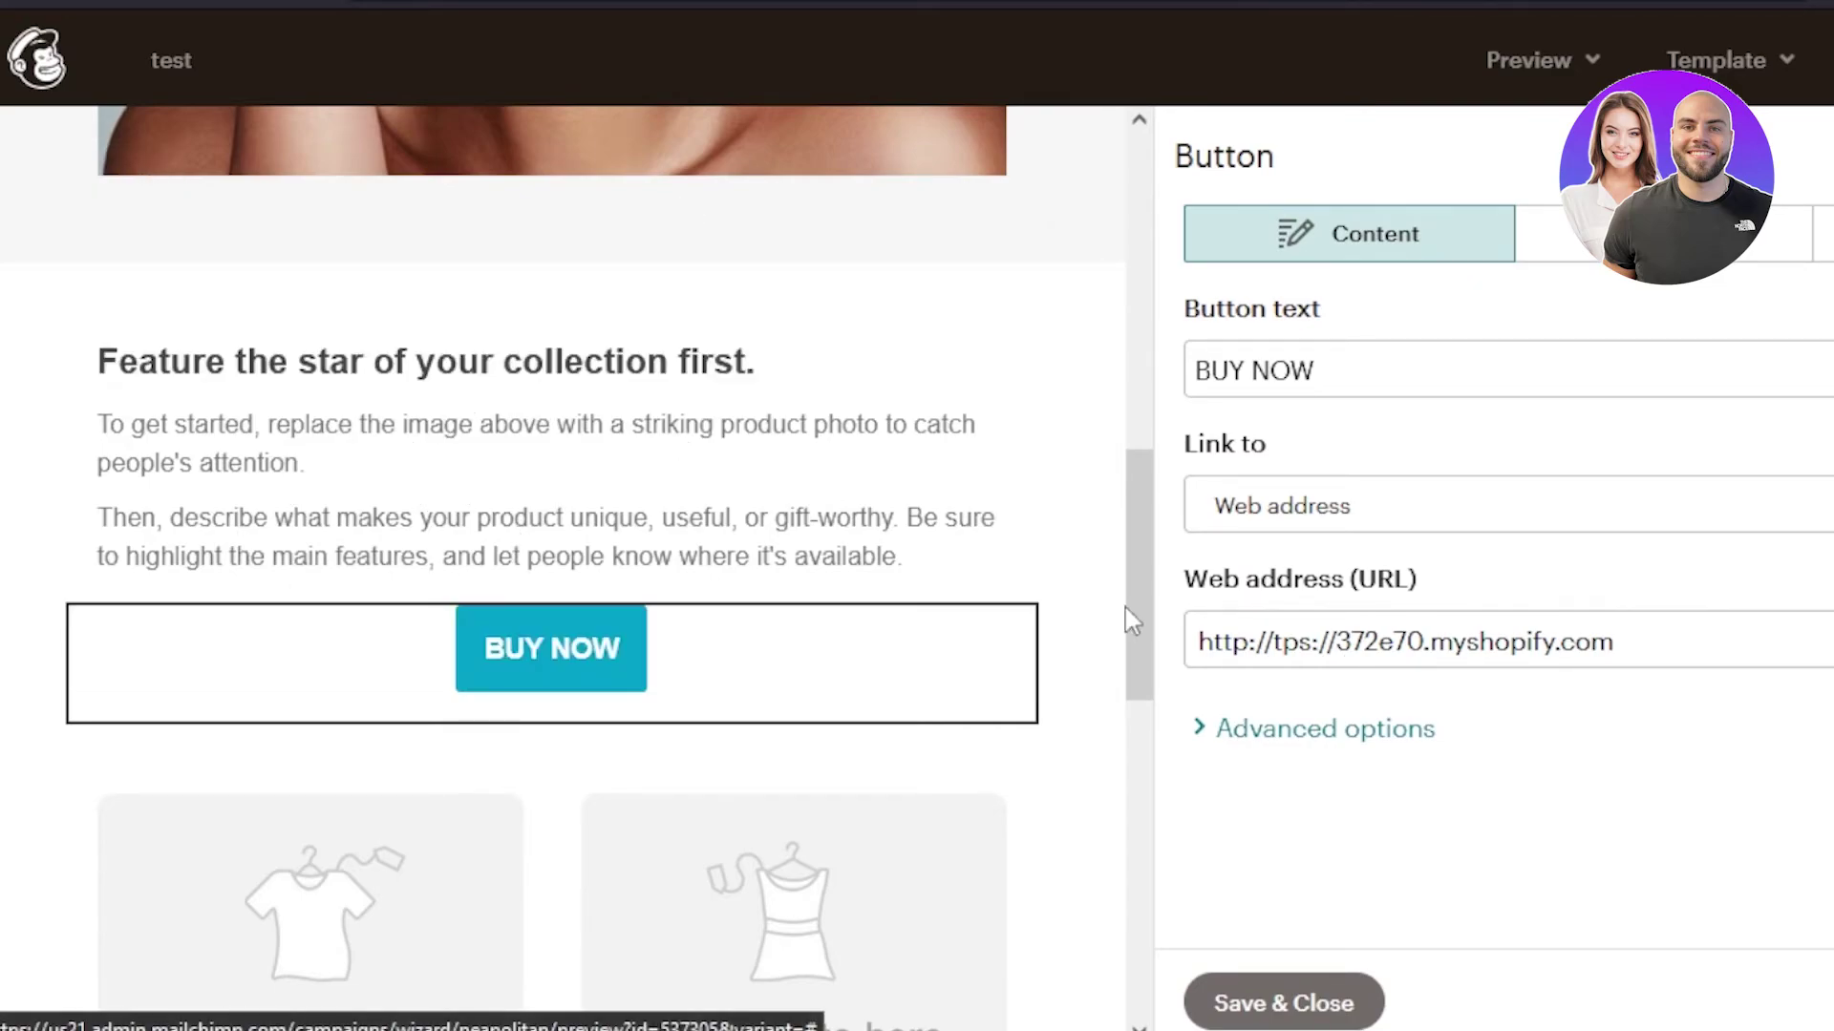
pyautogui.scroll(-4, 1135, 583)
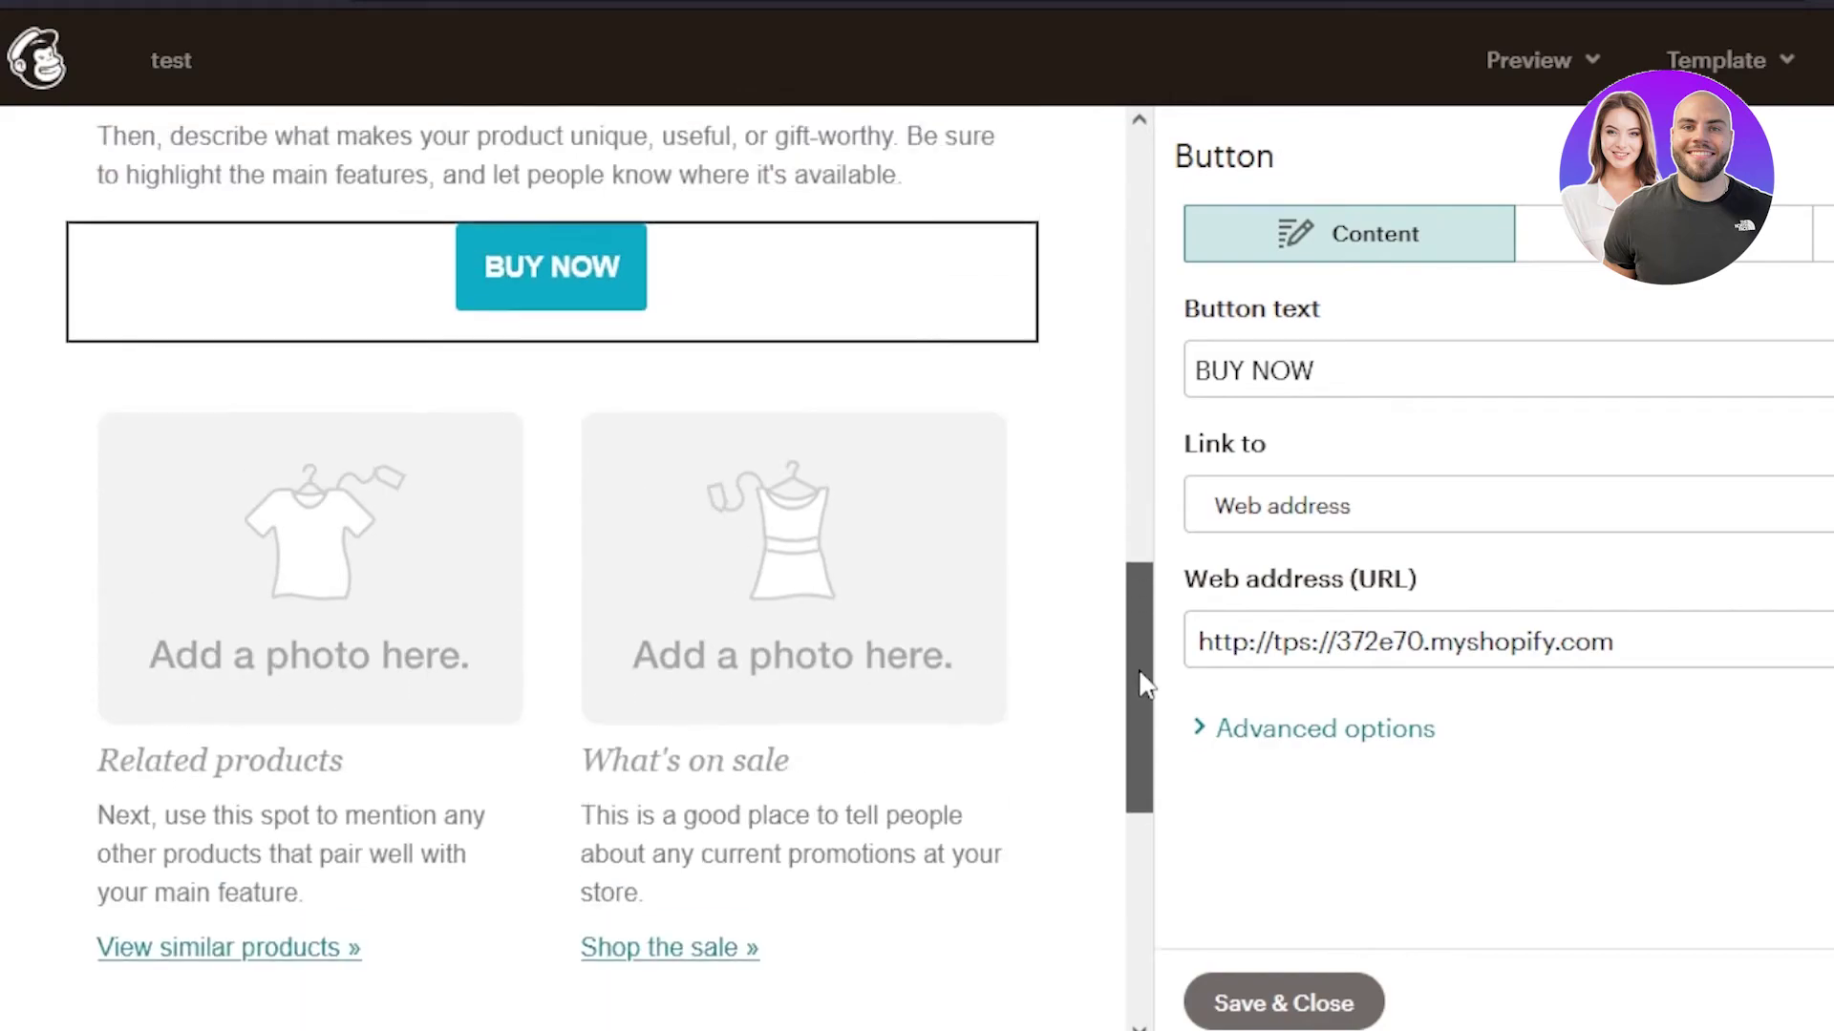
pyautogui.moveTo(1144, 683); pyautogui.dragTo(1137, 761)
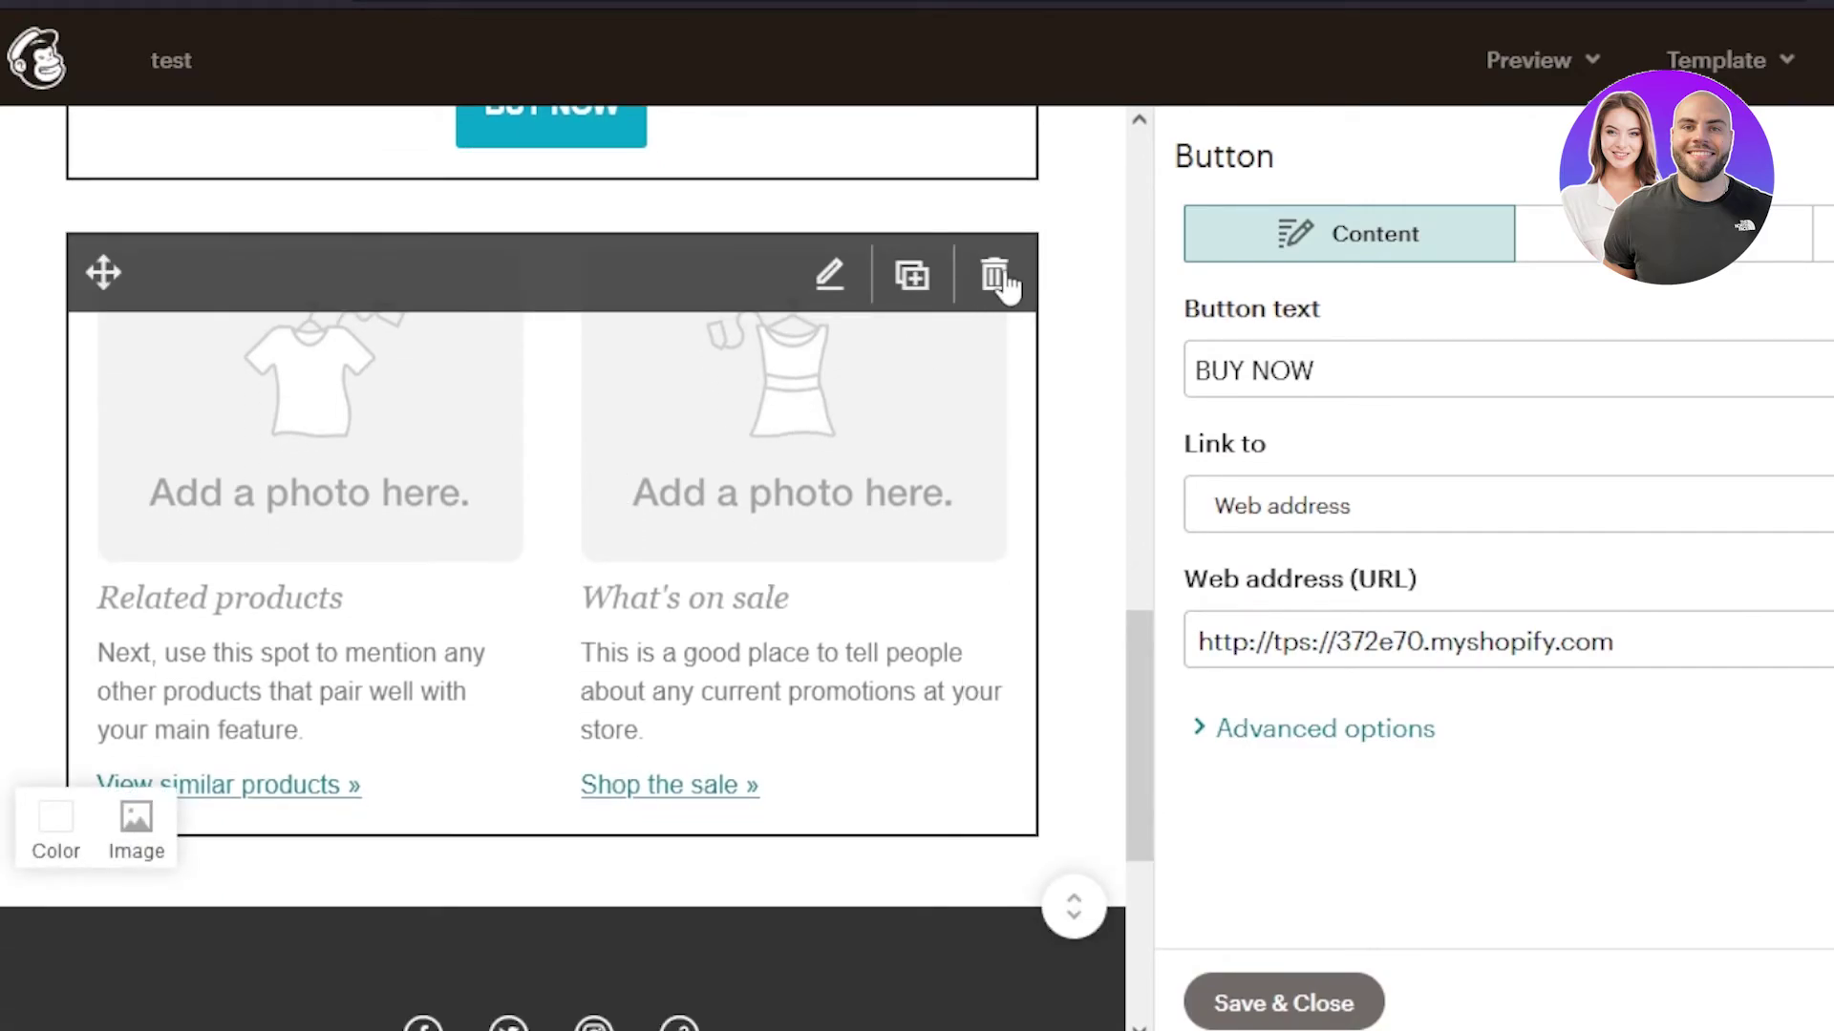
# - Delete the Related products / What's on sale cards block and save the BUY NOW button settings
pyautogui.click(994, 277)
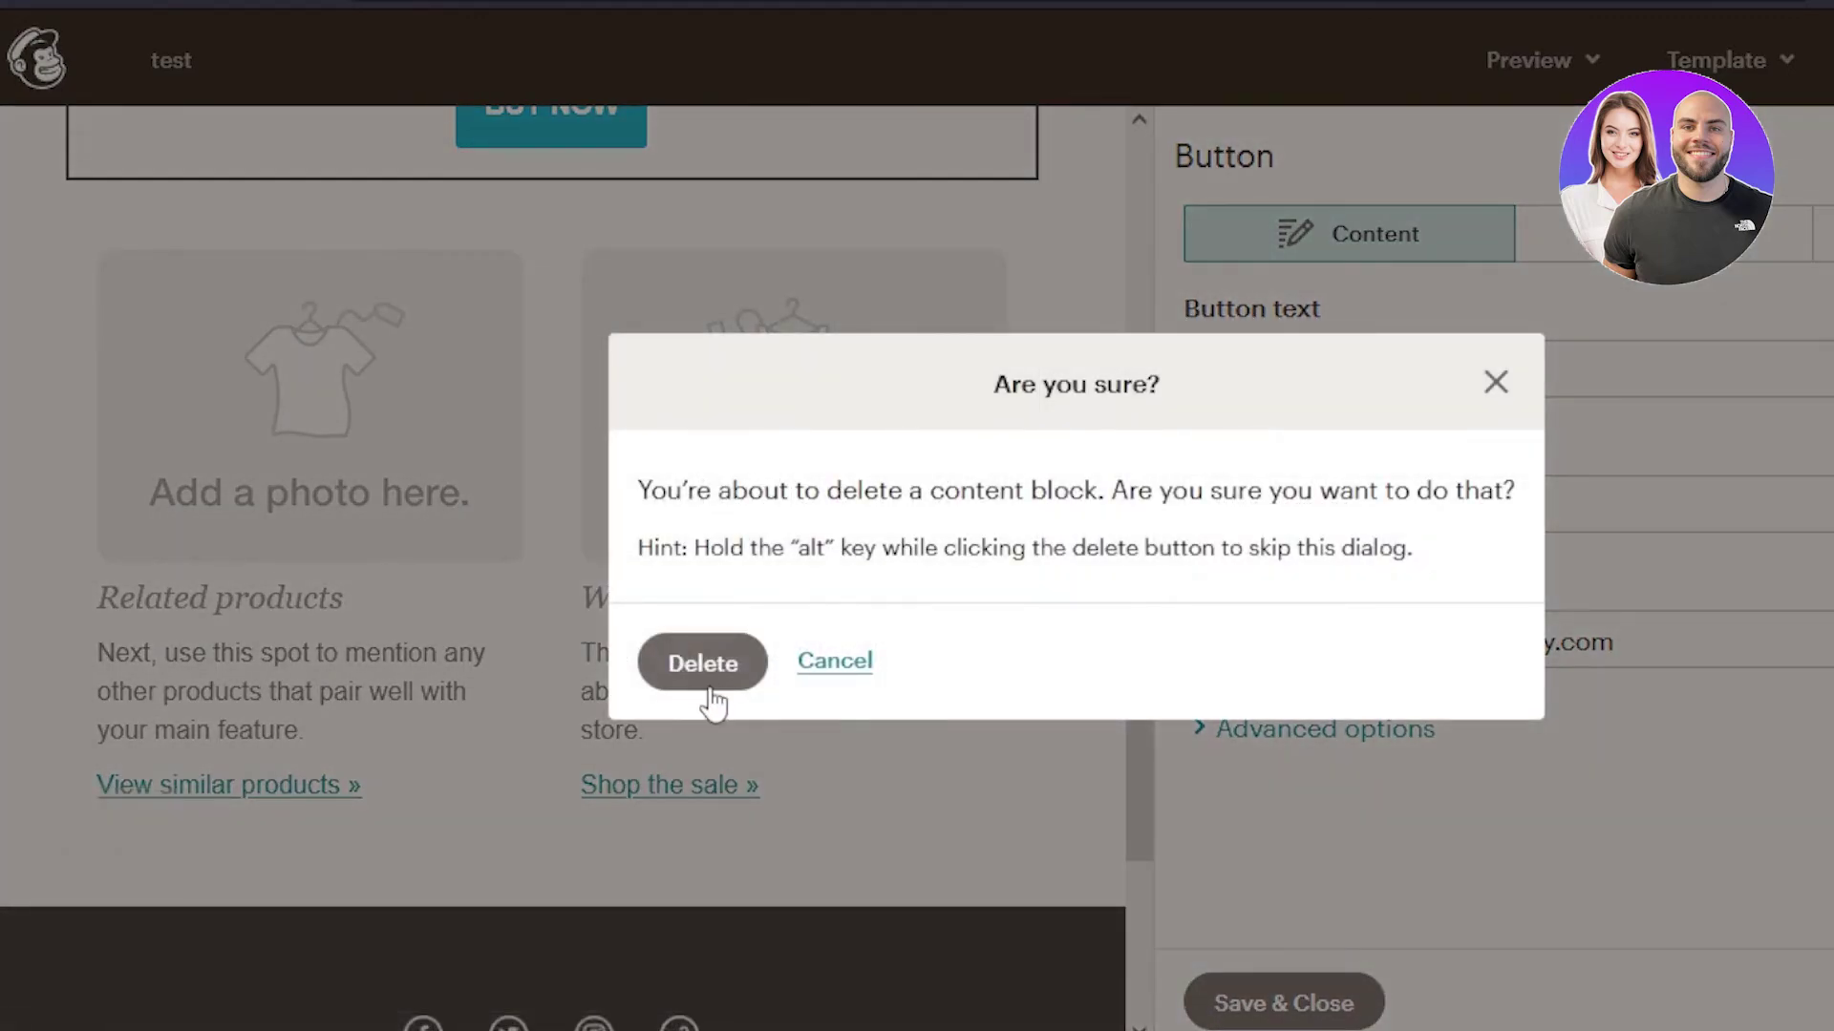
pyautogui.click(707, 680)
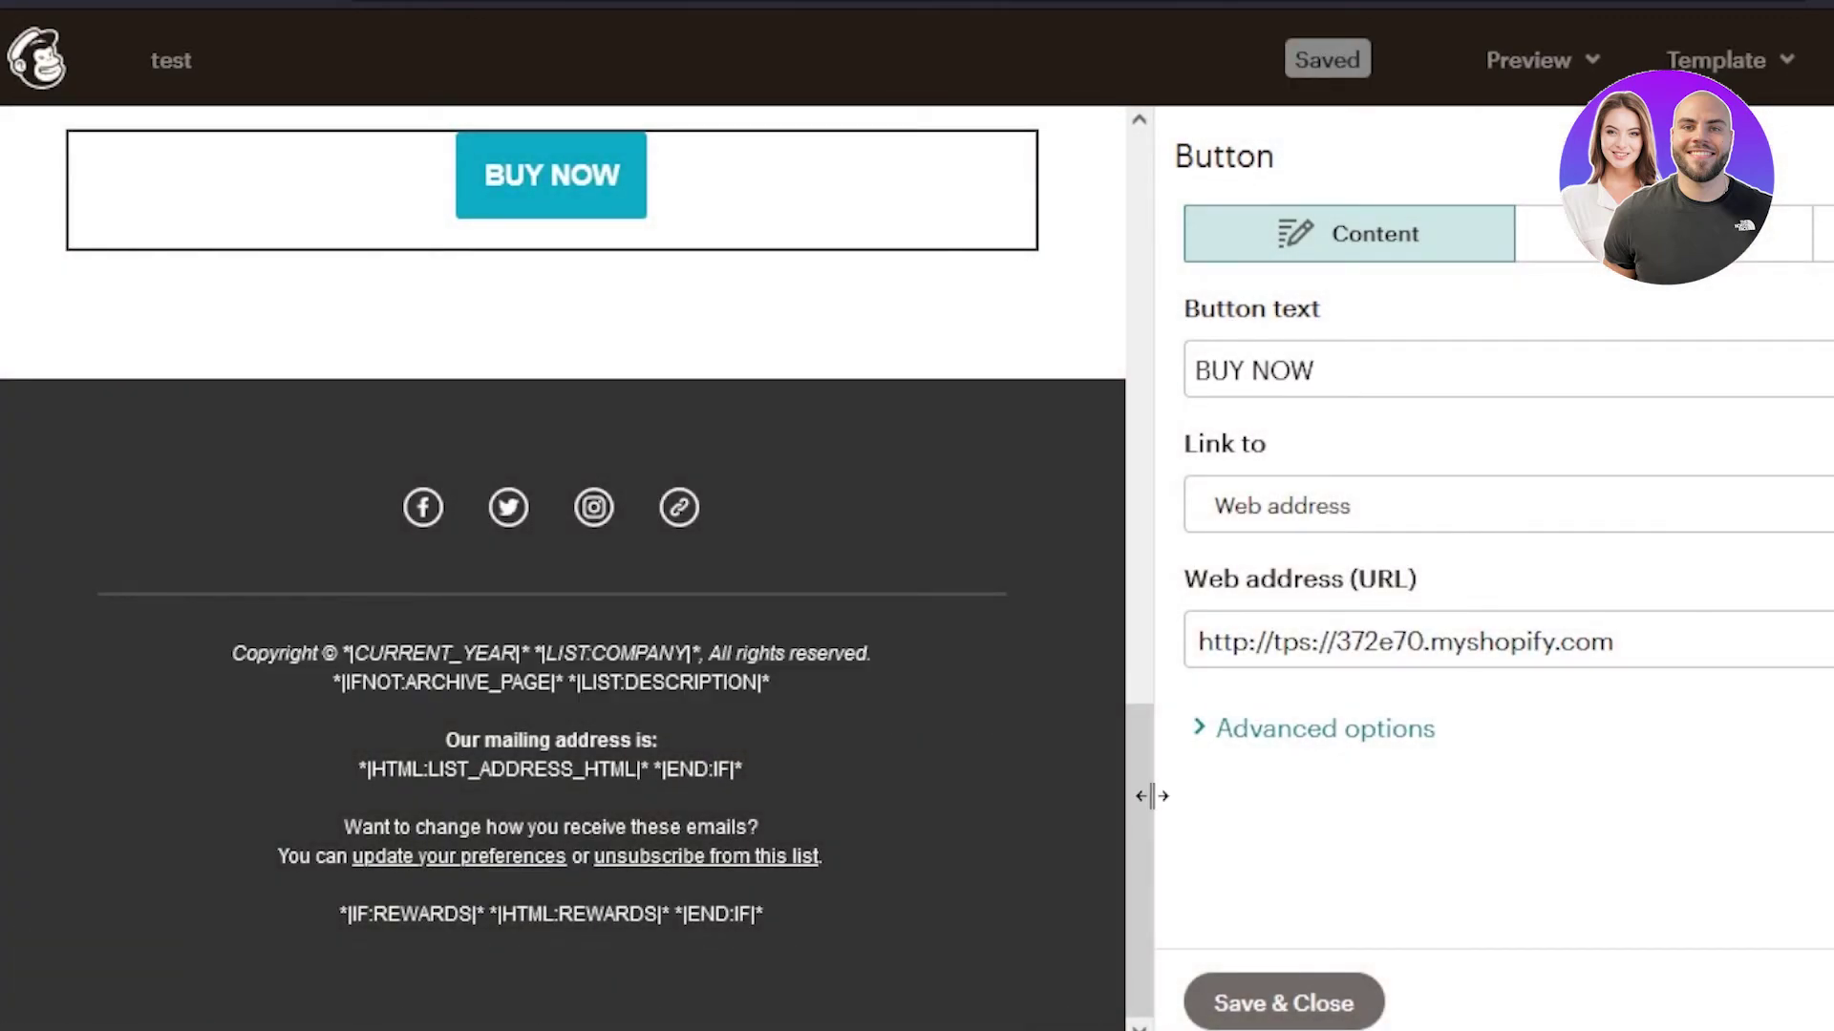
pyautogui.moveTo(1141, 801); pyautogui.dragTo(1194, 371)
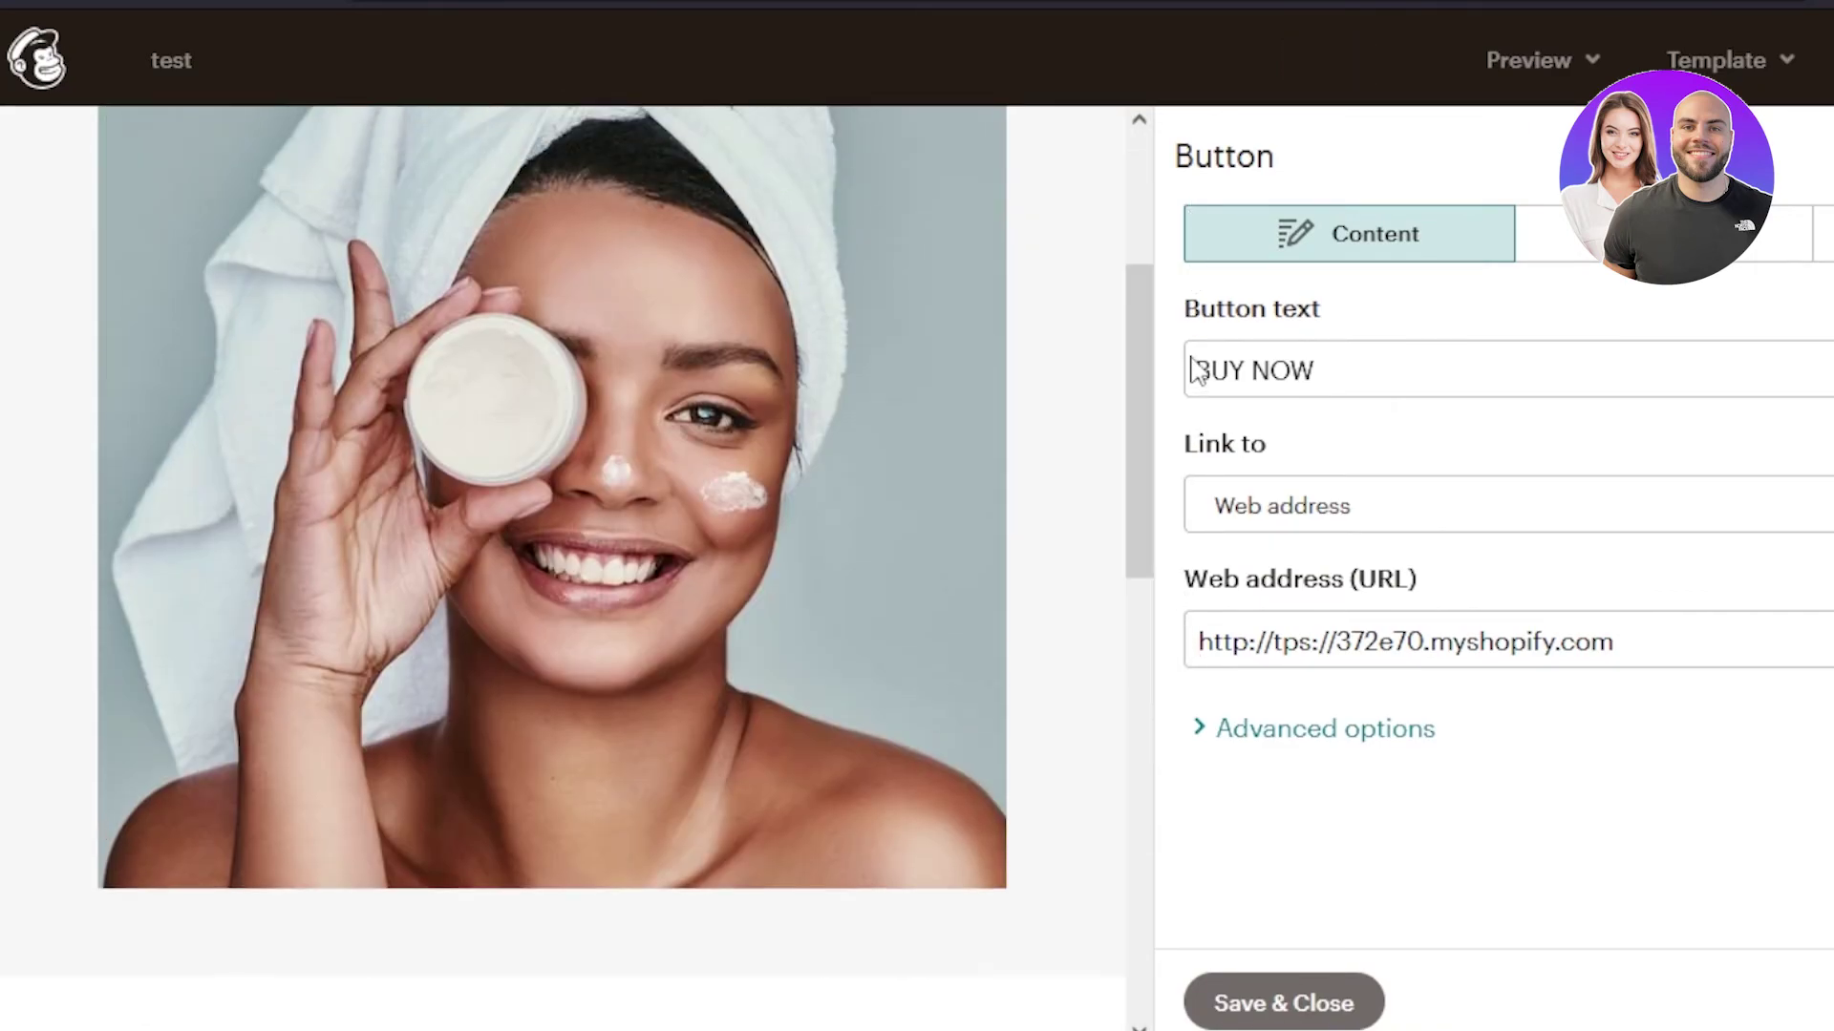
pyautogui.click(1326, 1000)
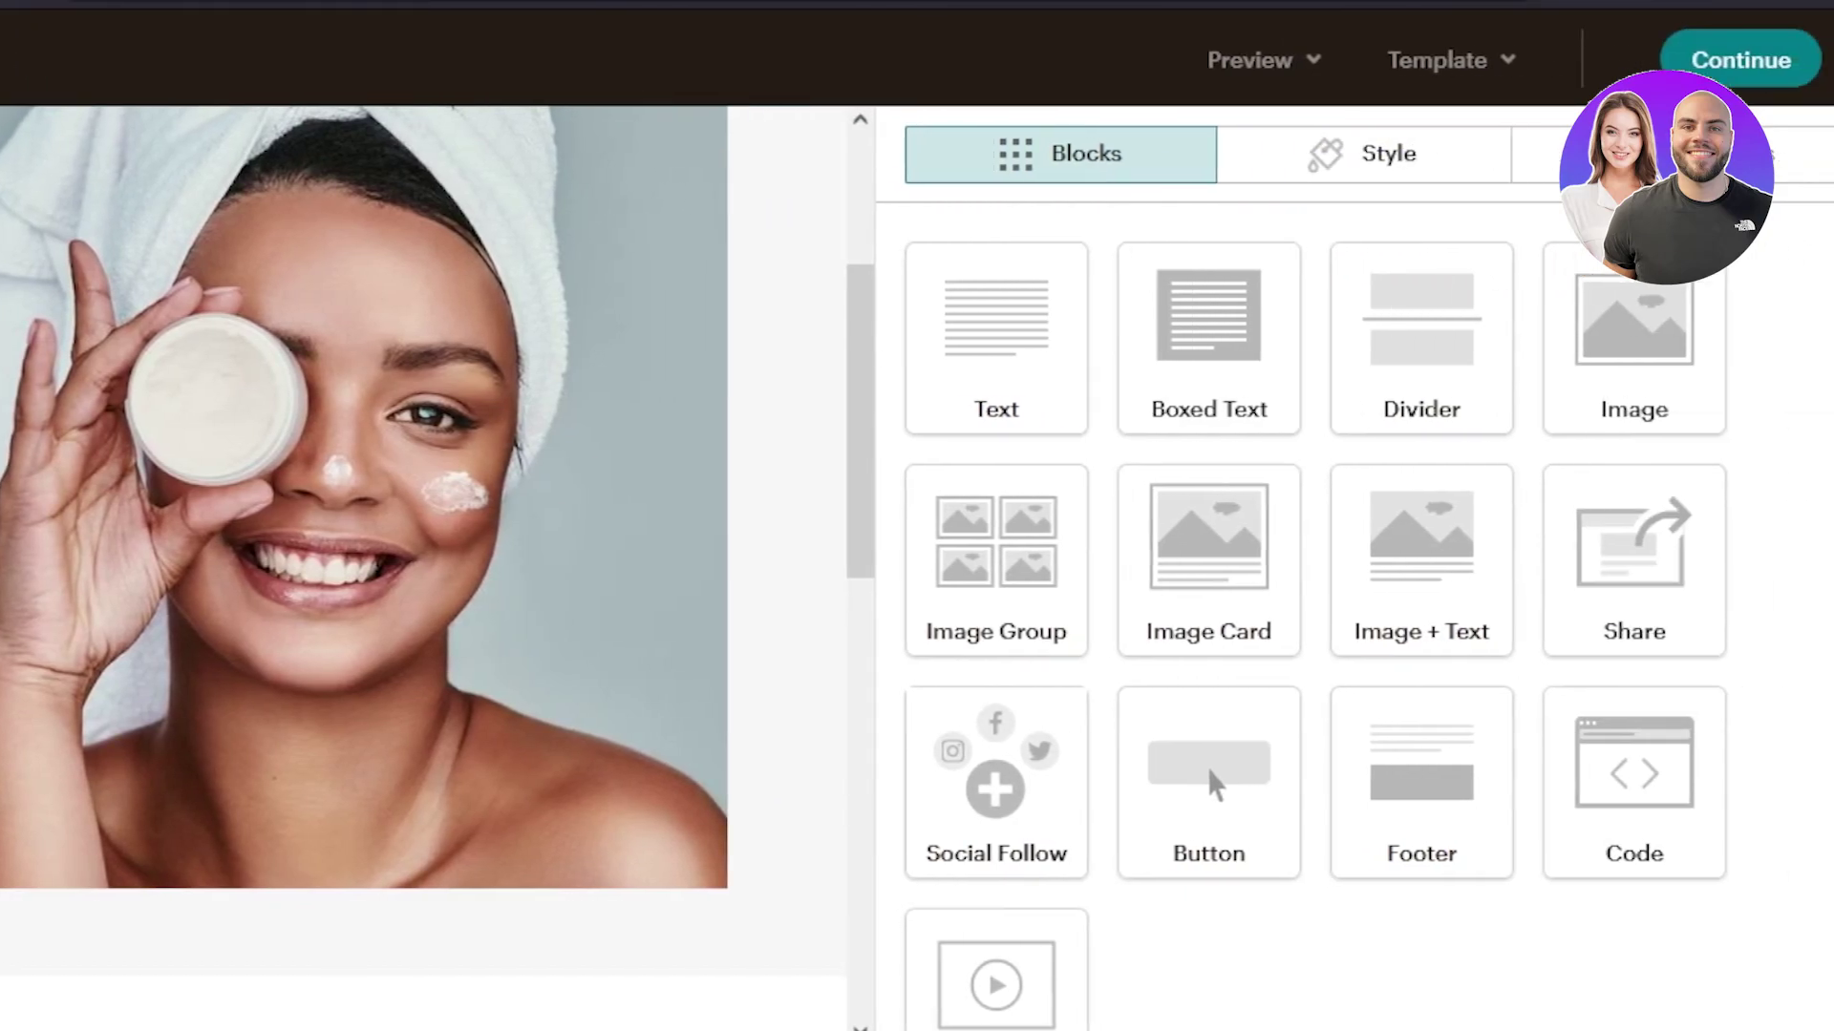
# - Review the Body style padding settings in the Style tab and save them unchanged
pyautogui.scroll(-2, 1318, 535)
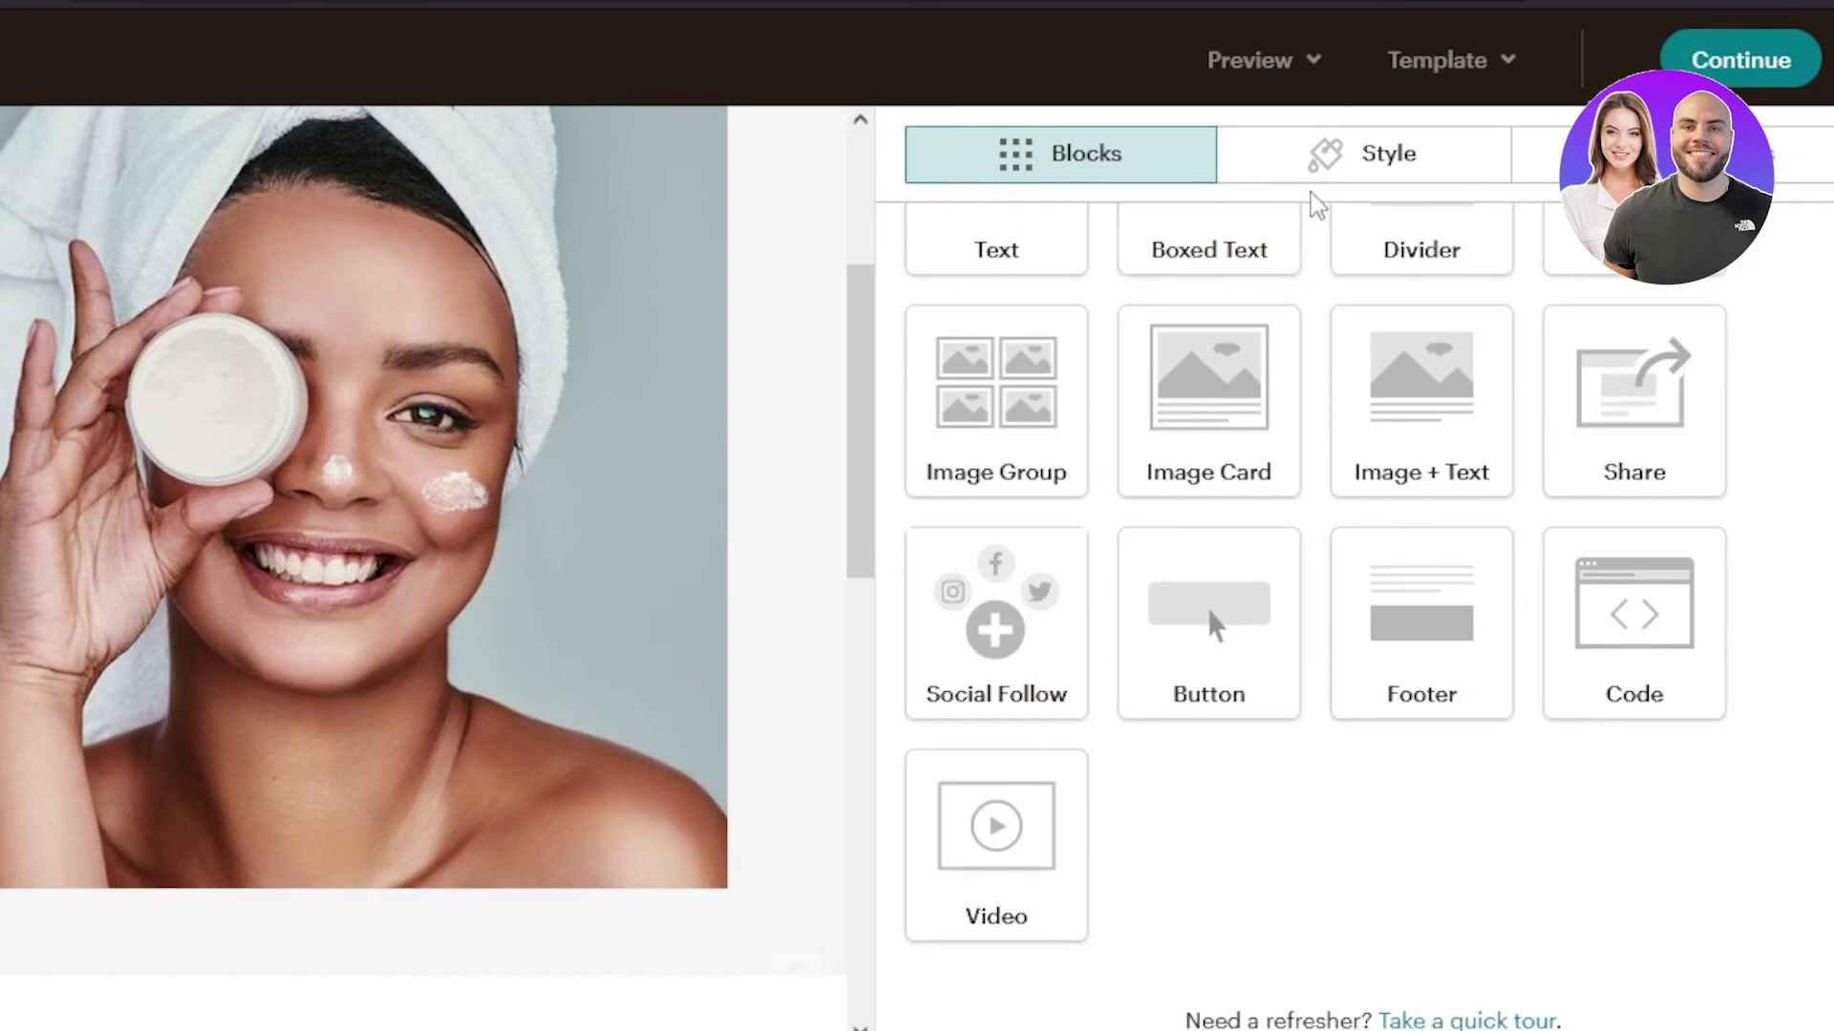
pyautogui.click(1331, 180)
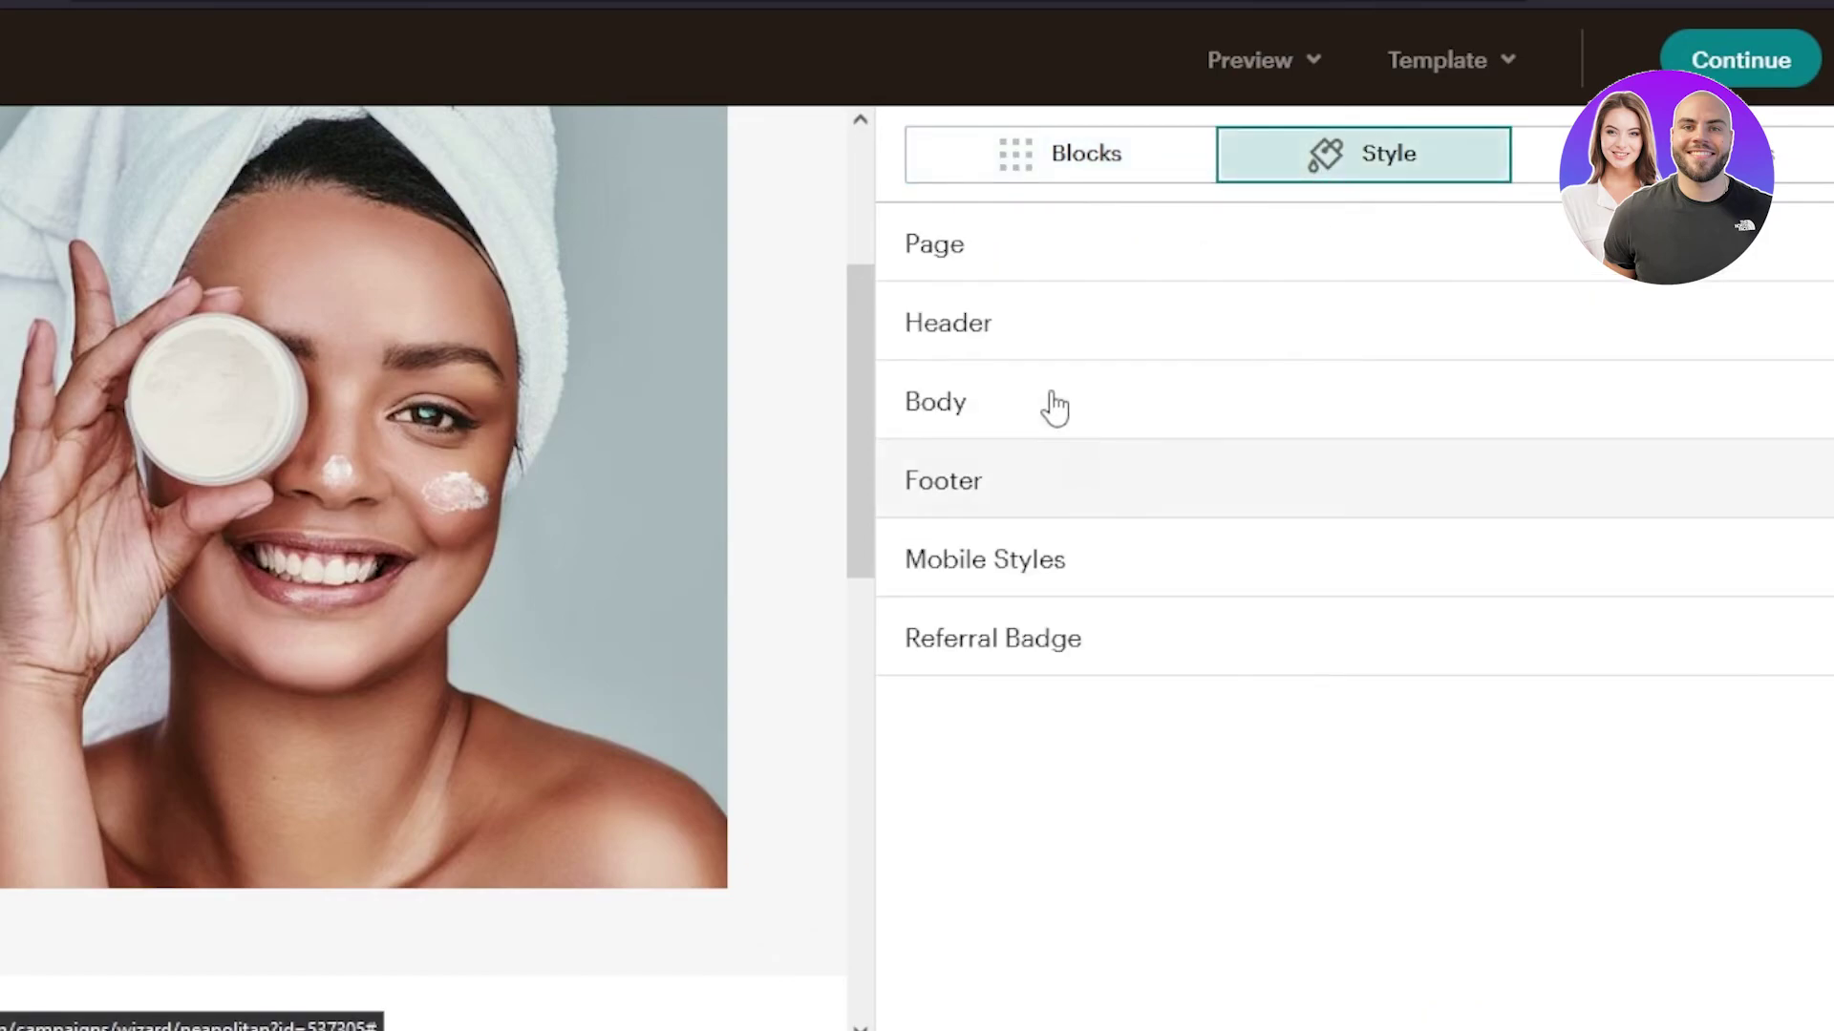
pyautogui.click(1401, 413)
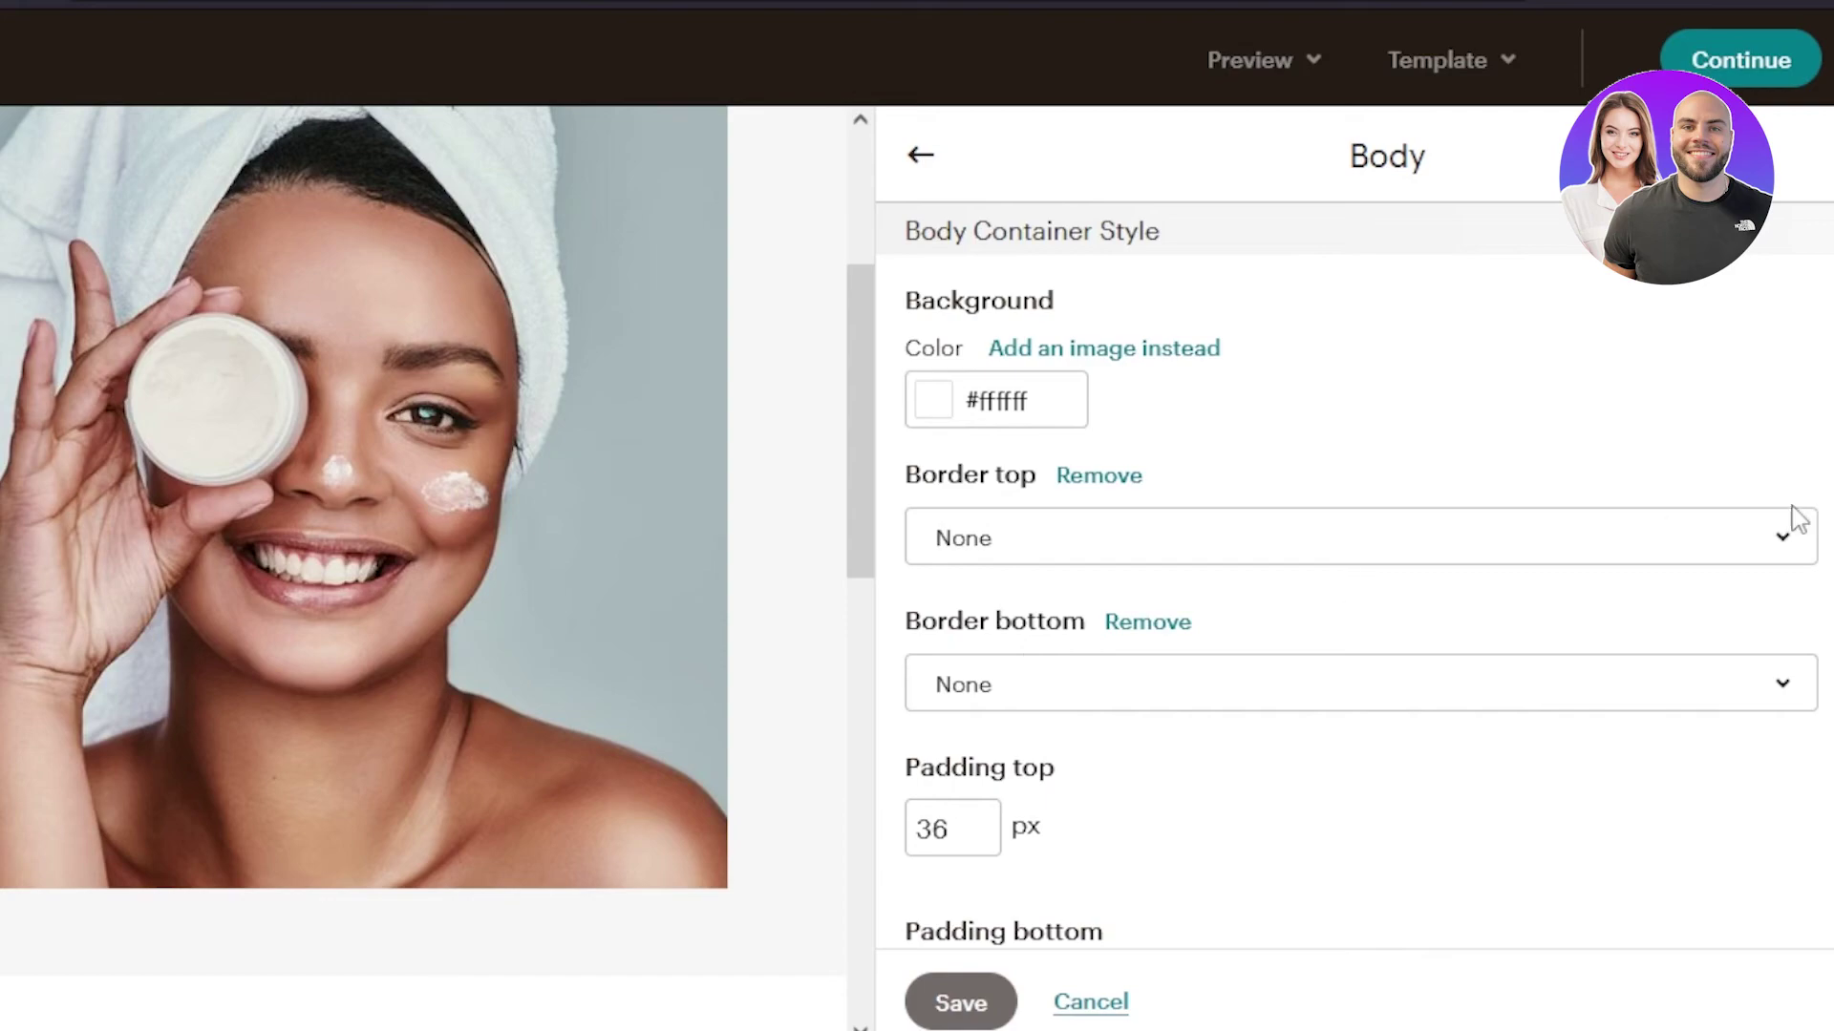
pyautogui.scroll(-9, 1355, 573)
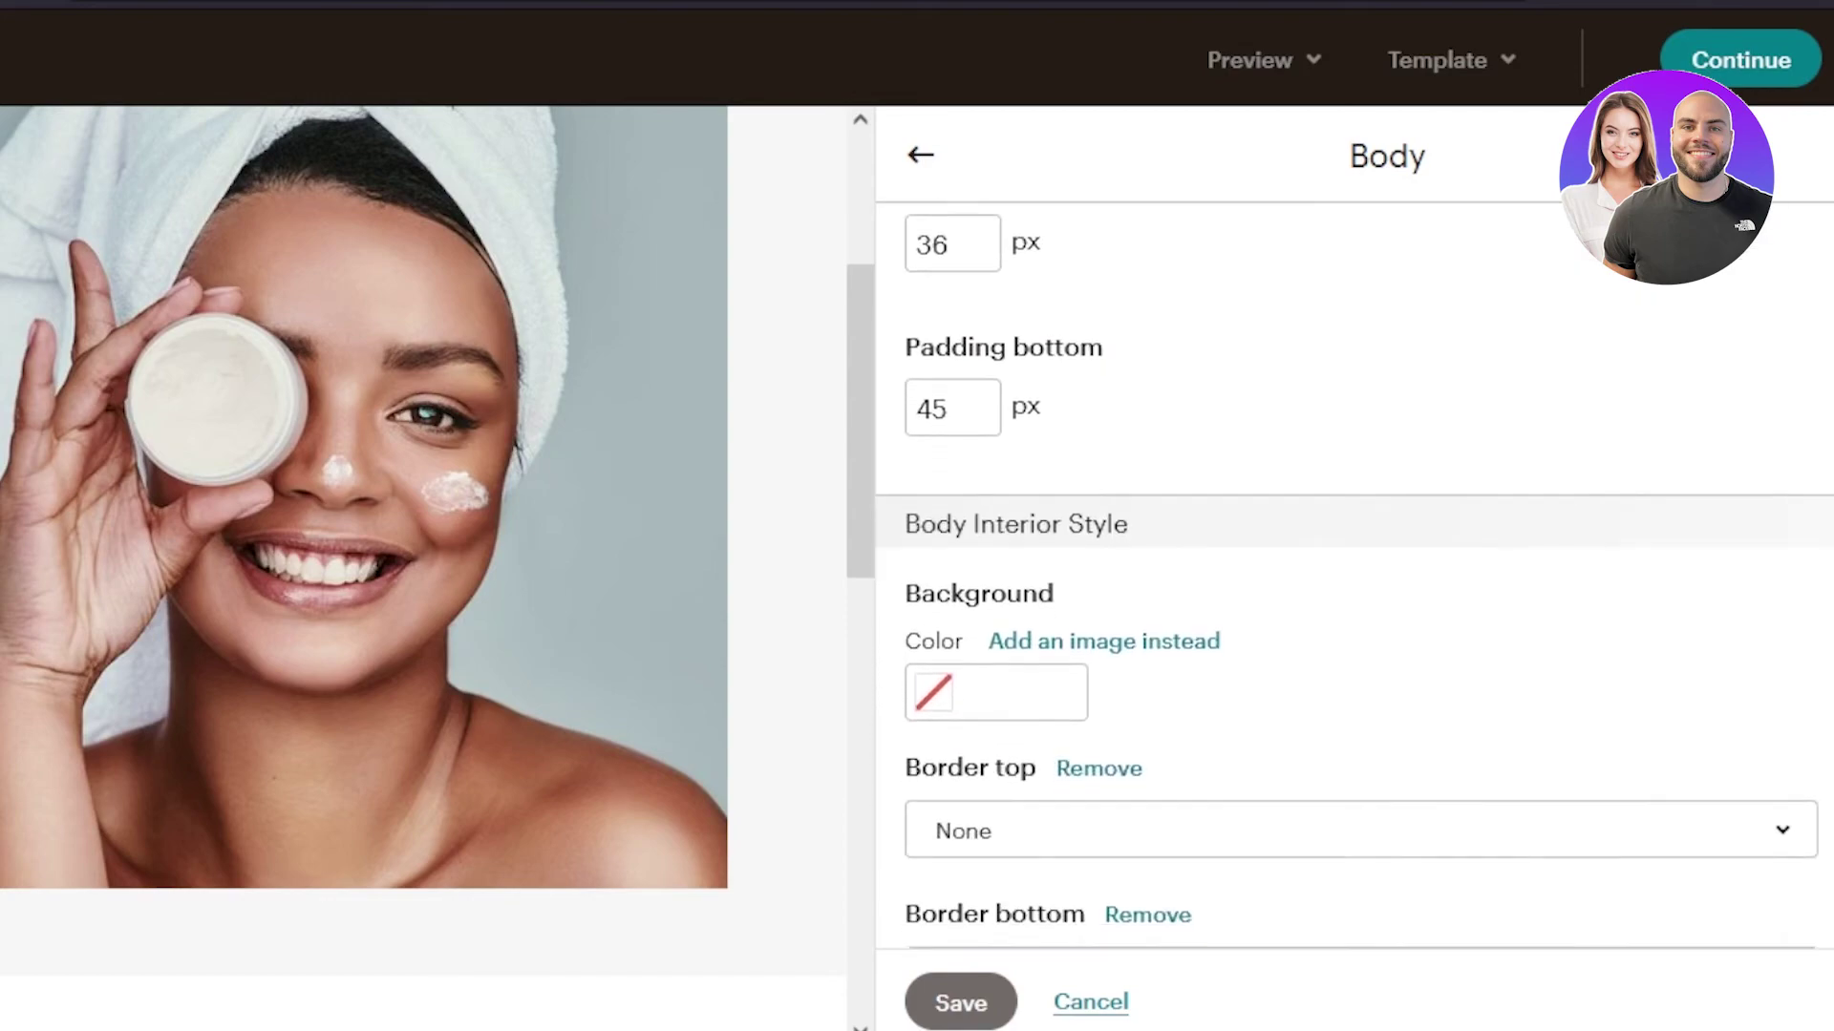
pyautogui.scroll(-4, 1494, 867)
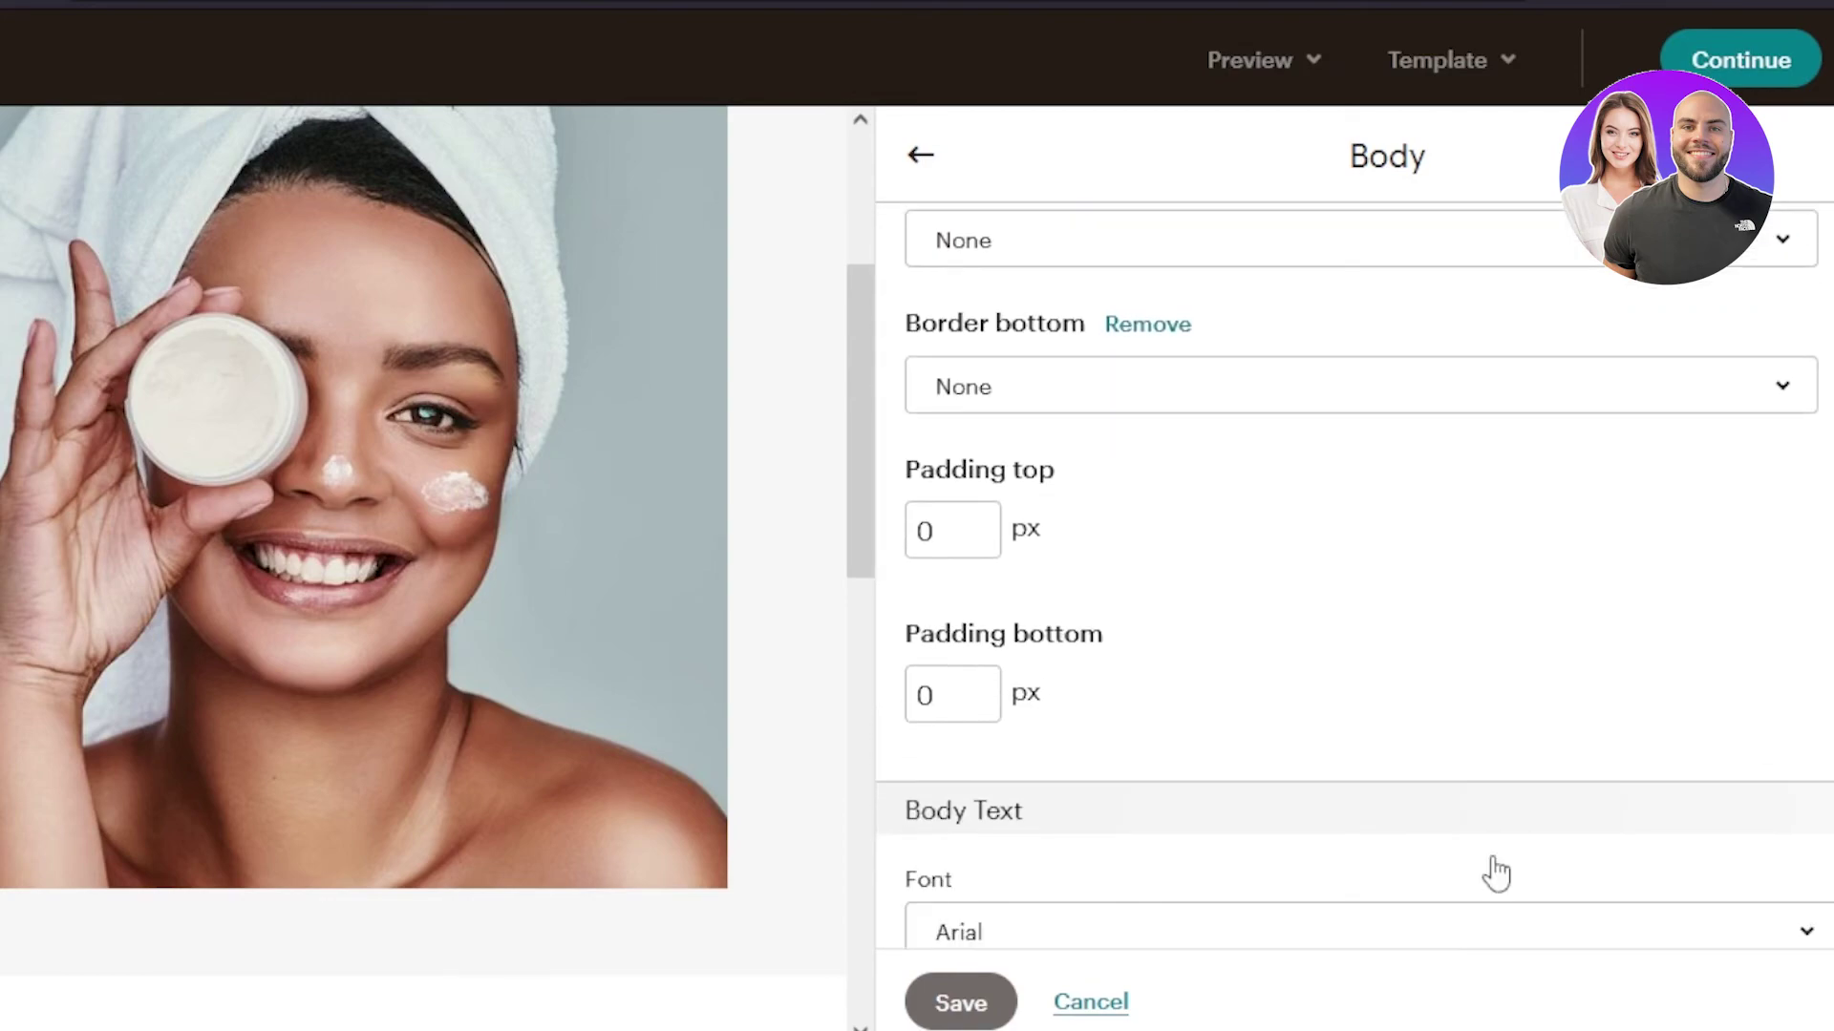
pyautogui.click(969, 1020)
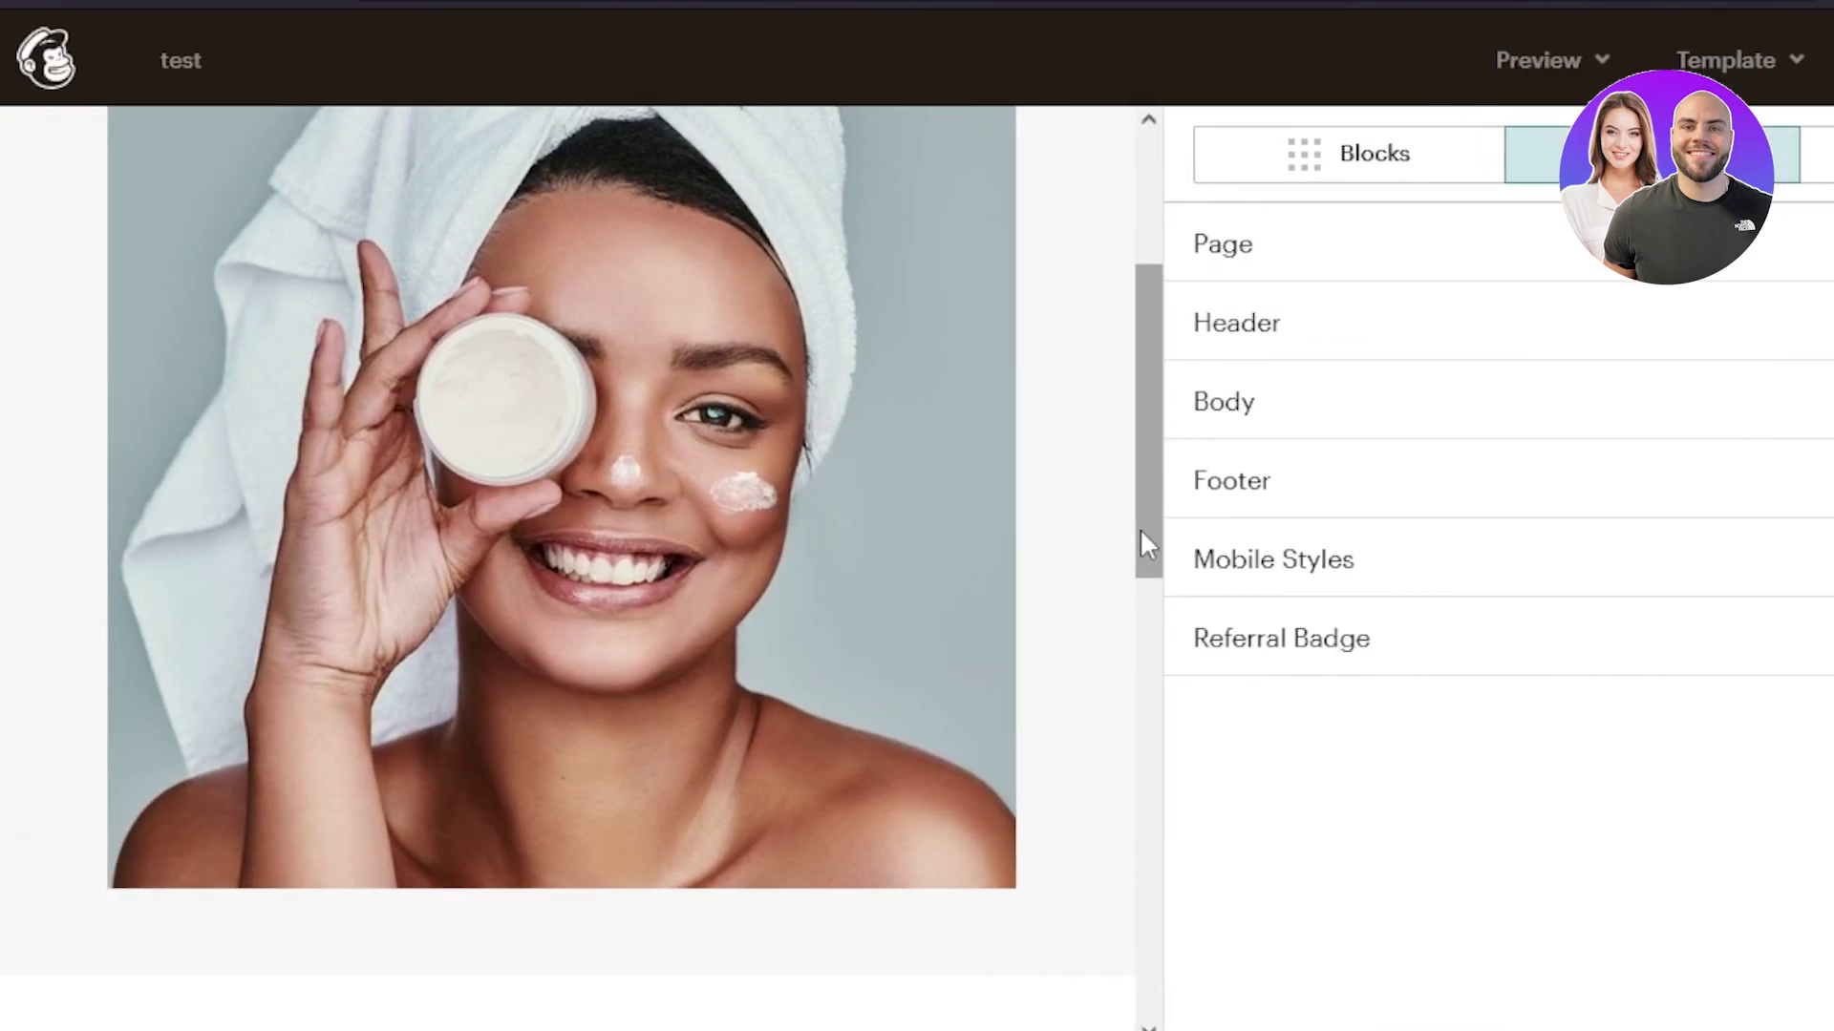
# - Finish the design, exit despite the placeholder warning, and decline the default-editor offer
pyautogui.moveTo(858, 544); pyautogui.dragTo(862, 884)
pyautogui.moveTo(1139, 708); pyautogui.dragTo(1139, 360)
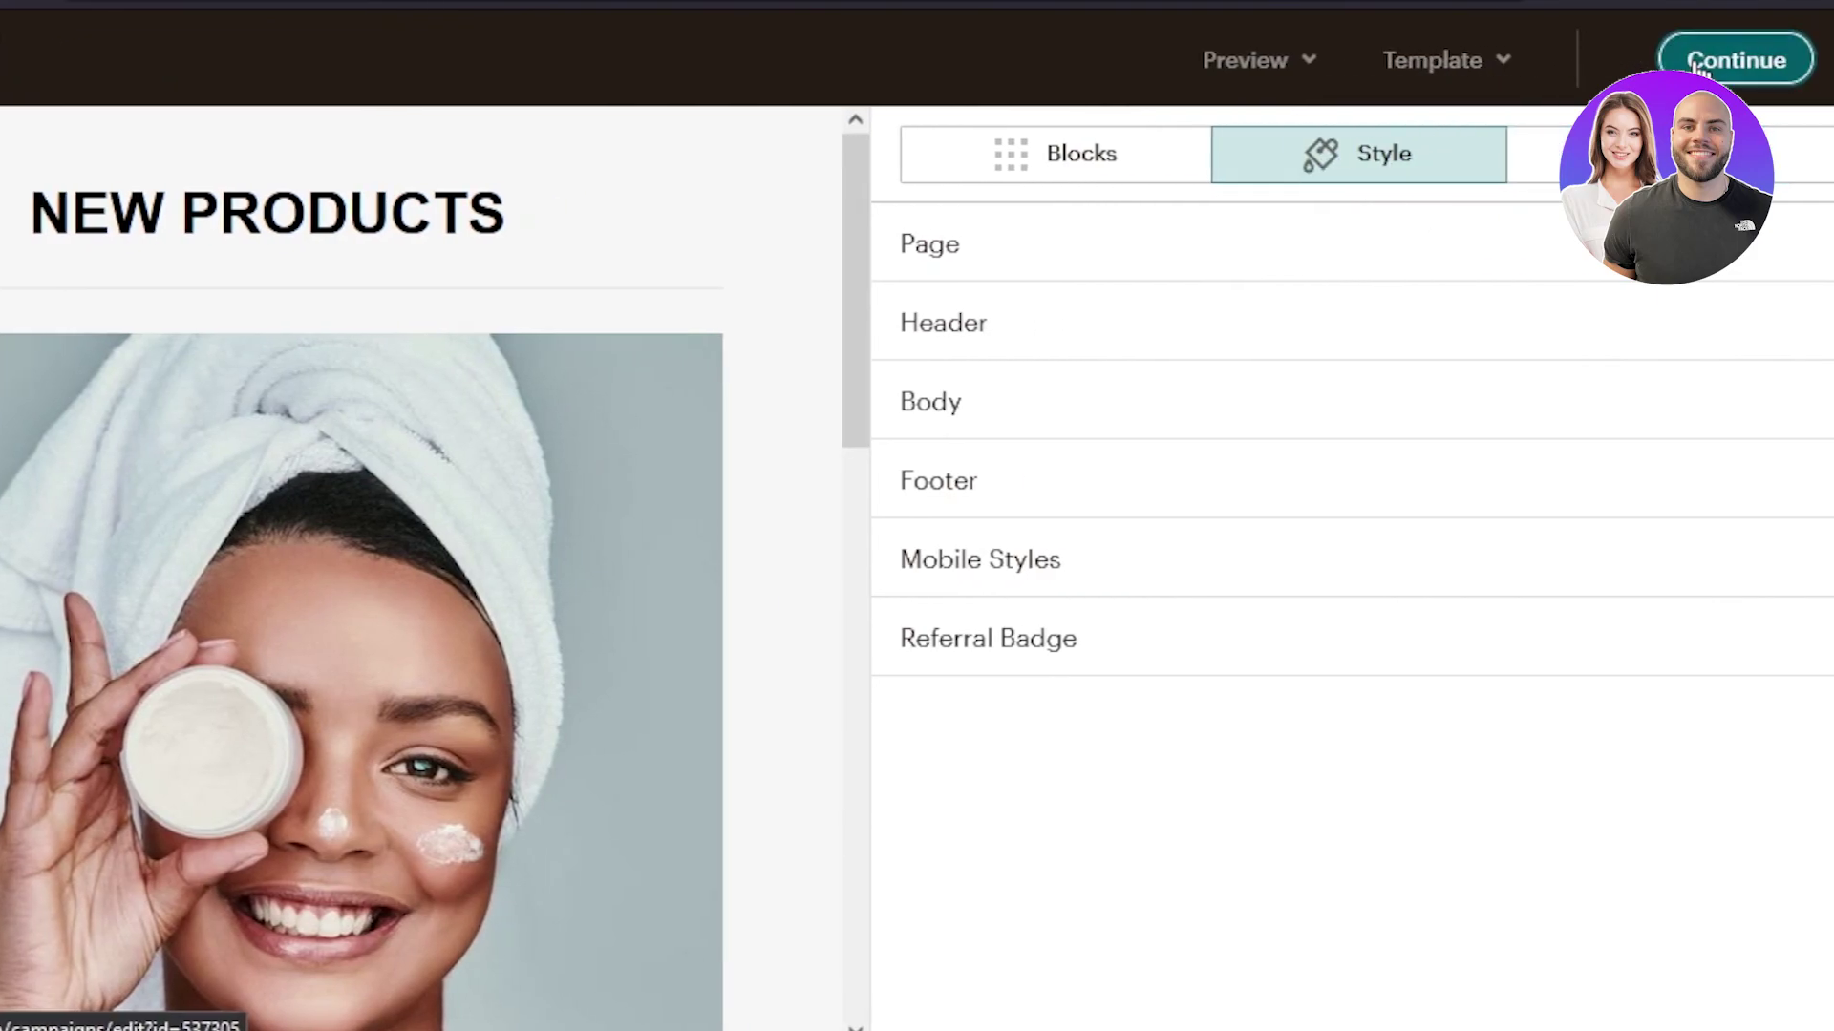
pyautogui.click(1735, 59)
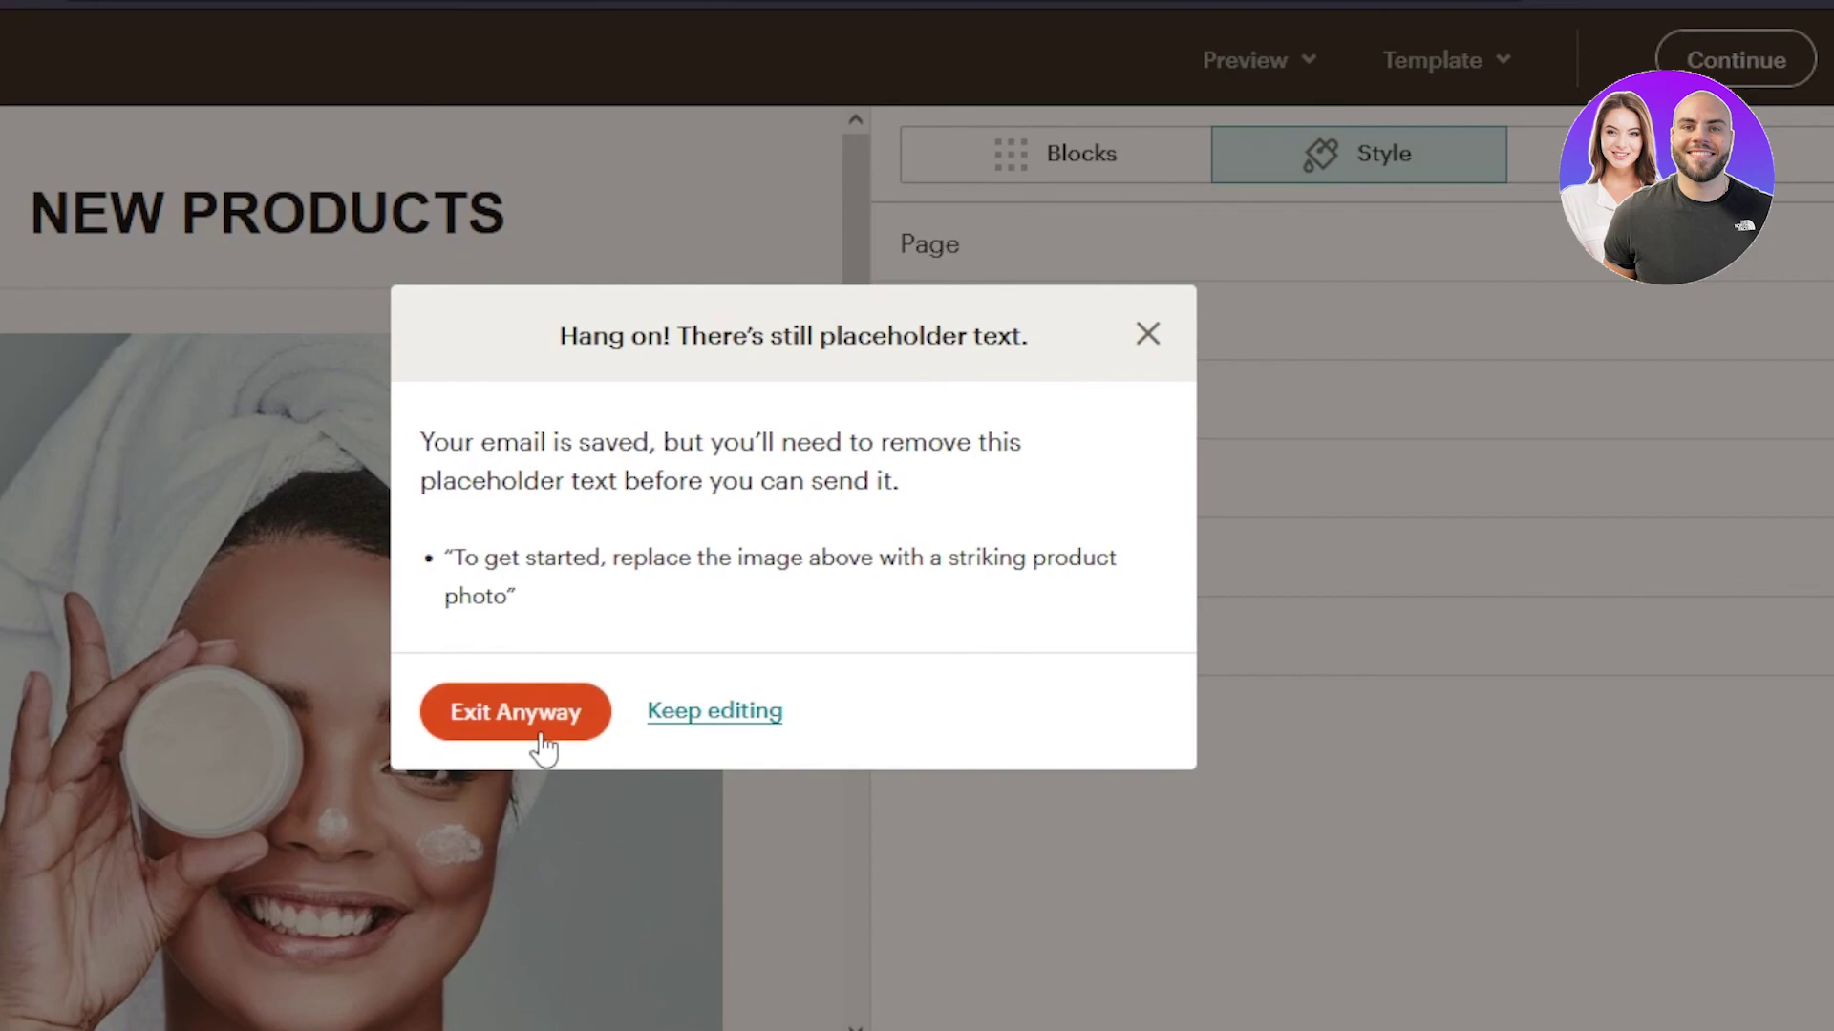
pyautogui.click(543, 745)
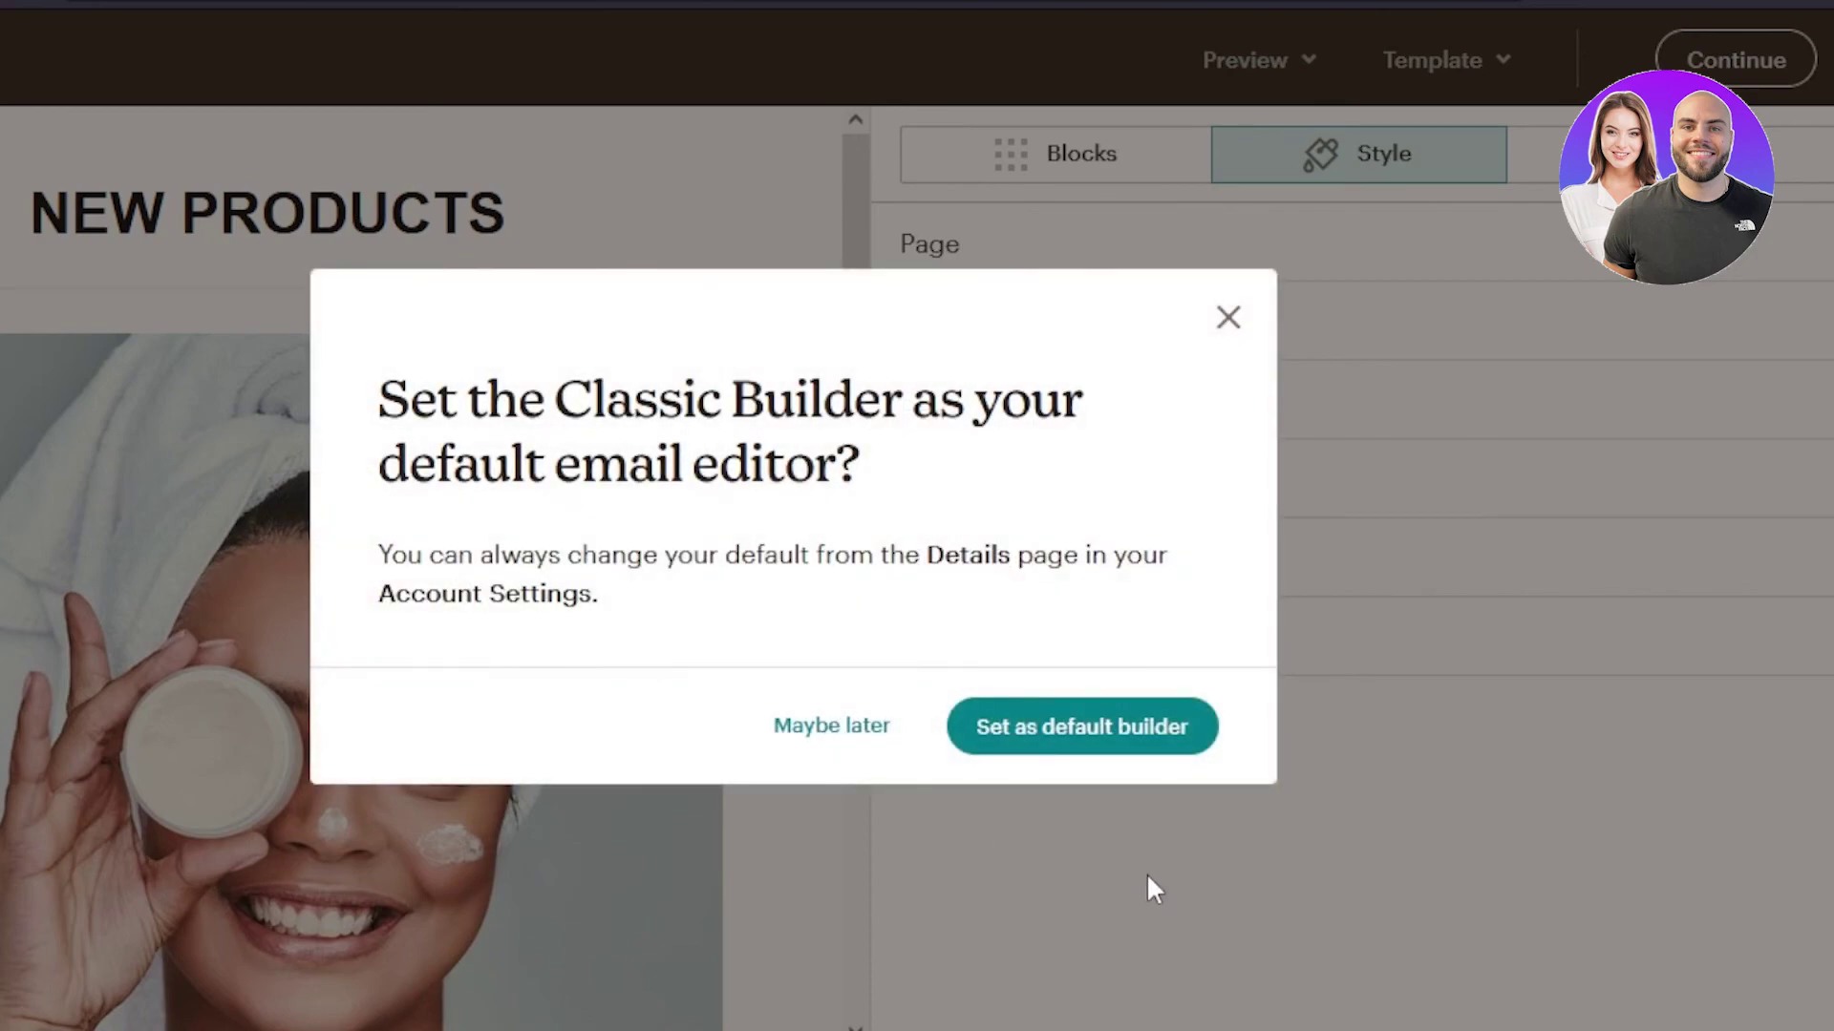
pyautogui.click(840, 728)
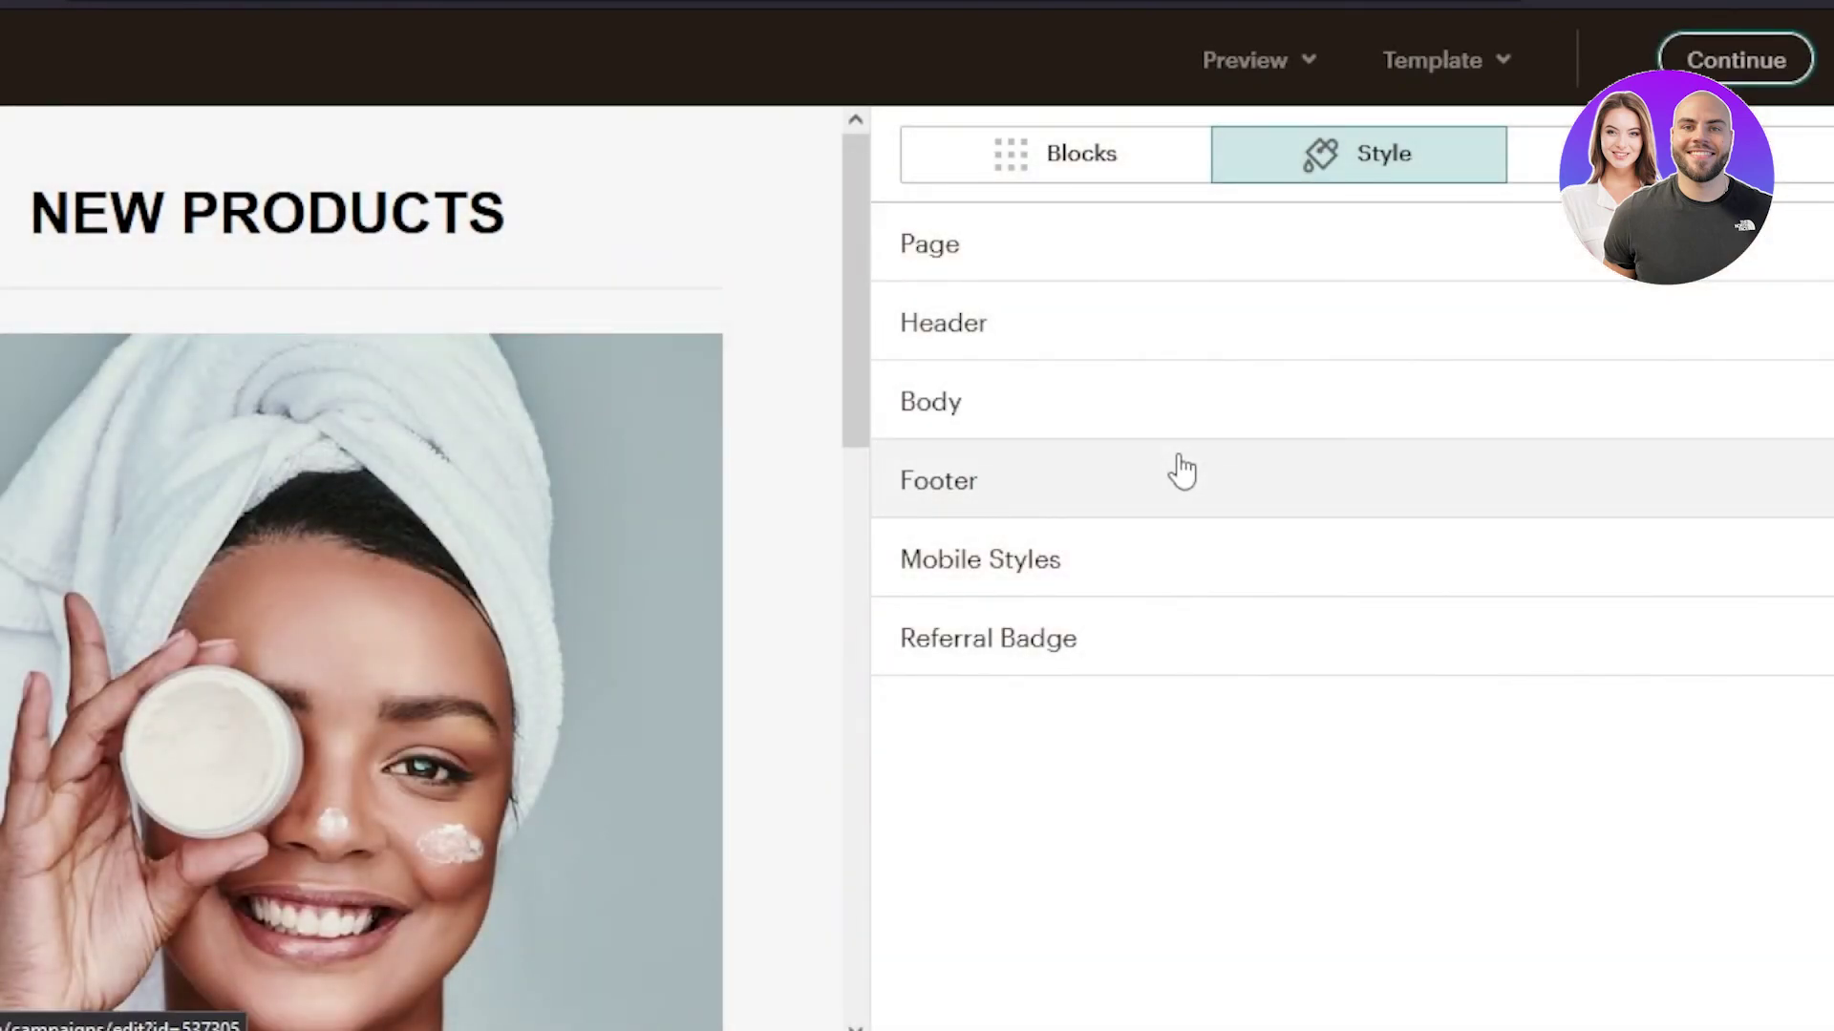
pyautogui.scroll(-5, 864, 497)
pyautogui.scroll(5, 864, 535)
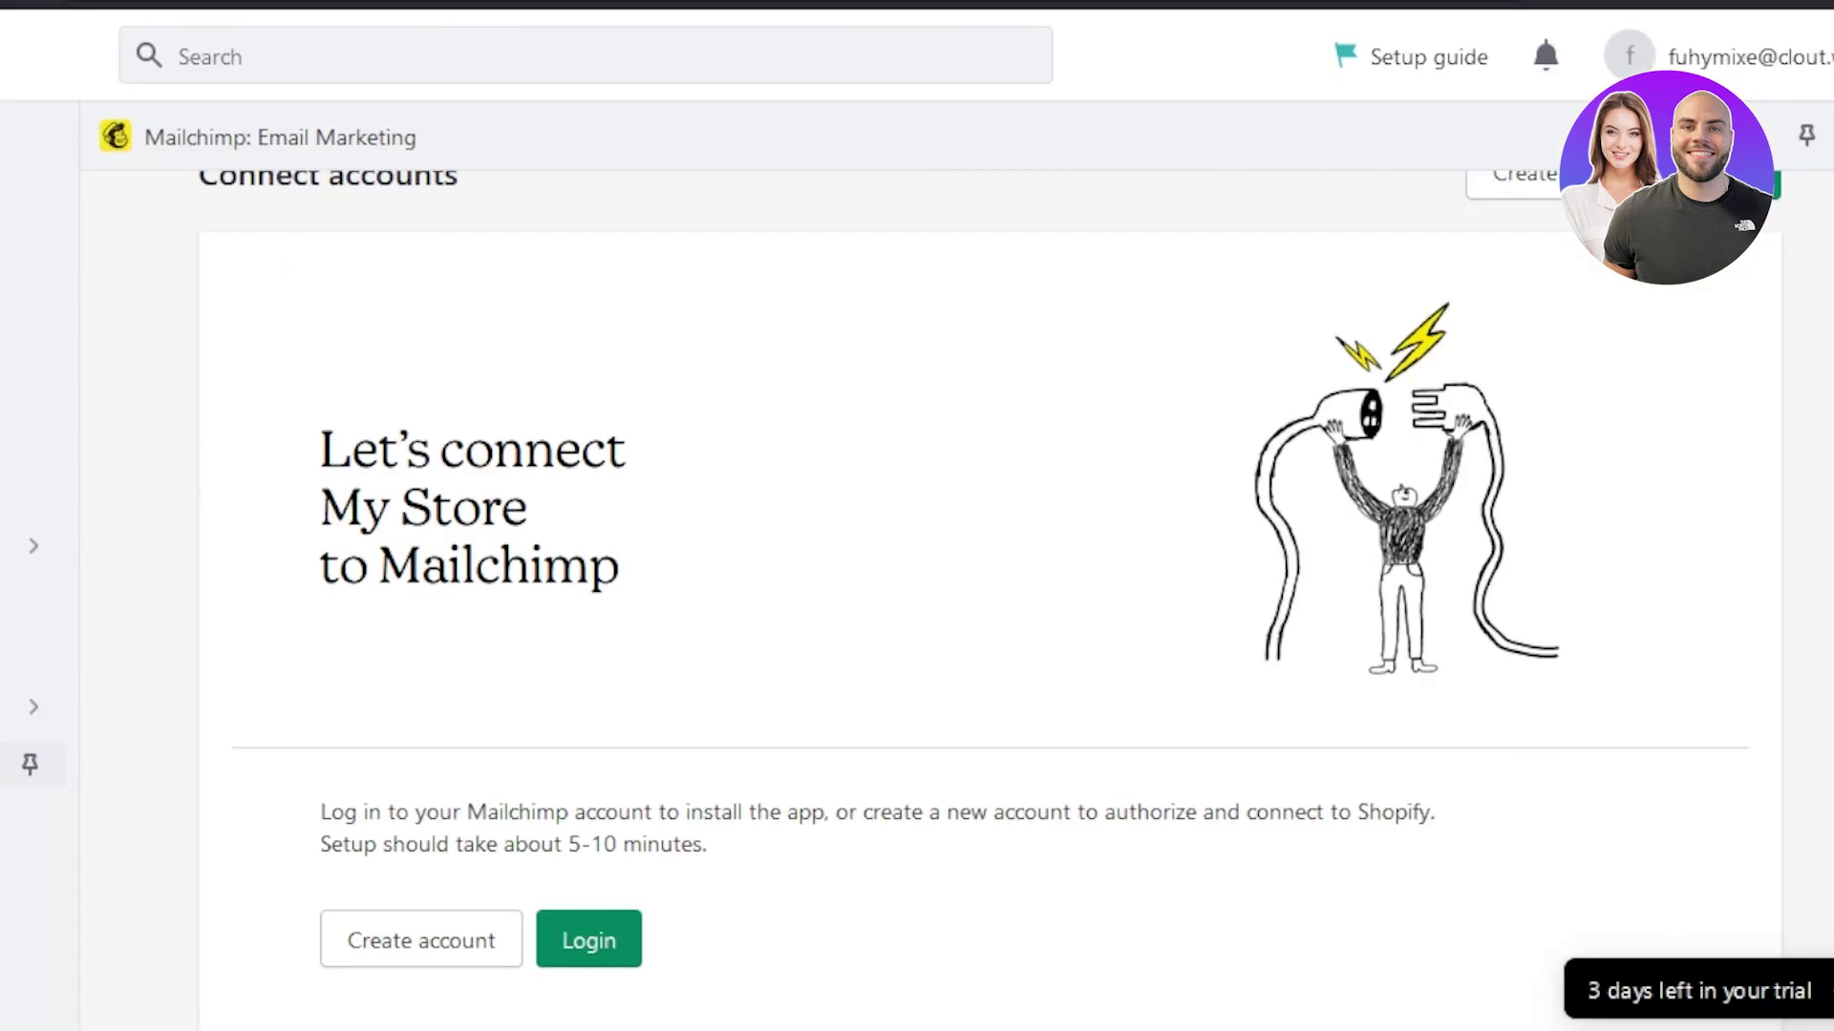
pyautogui.scroll(1, 991, 600)
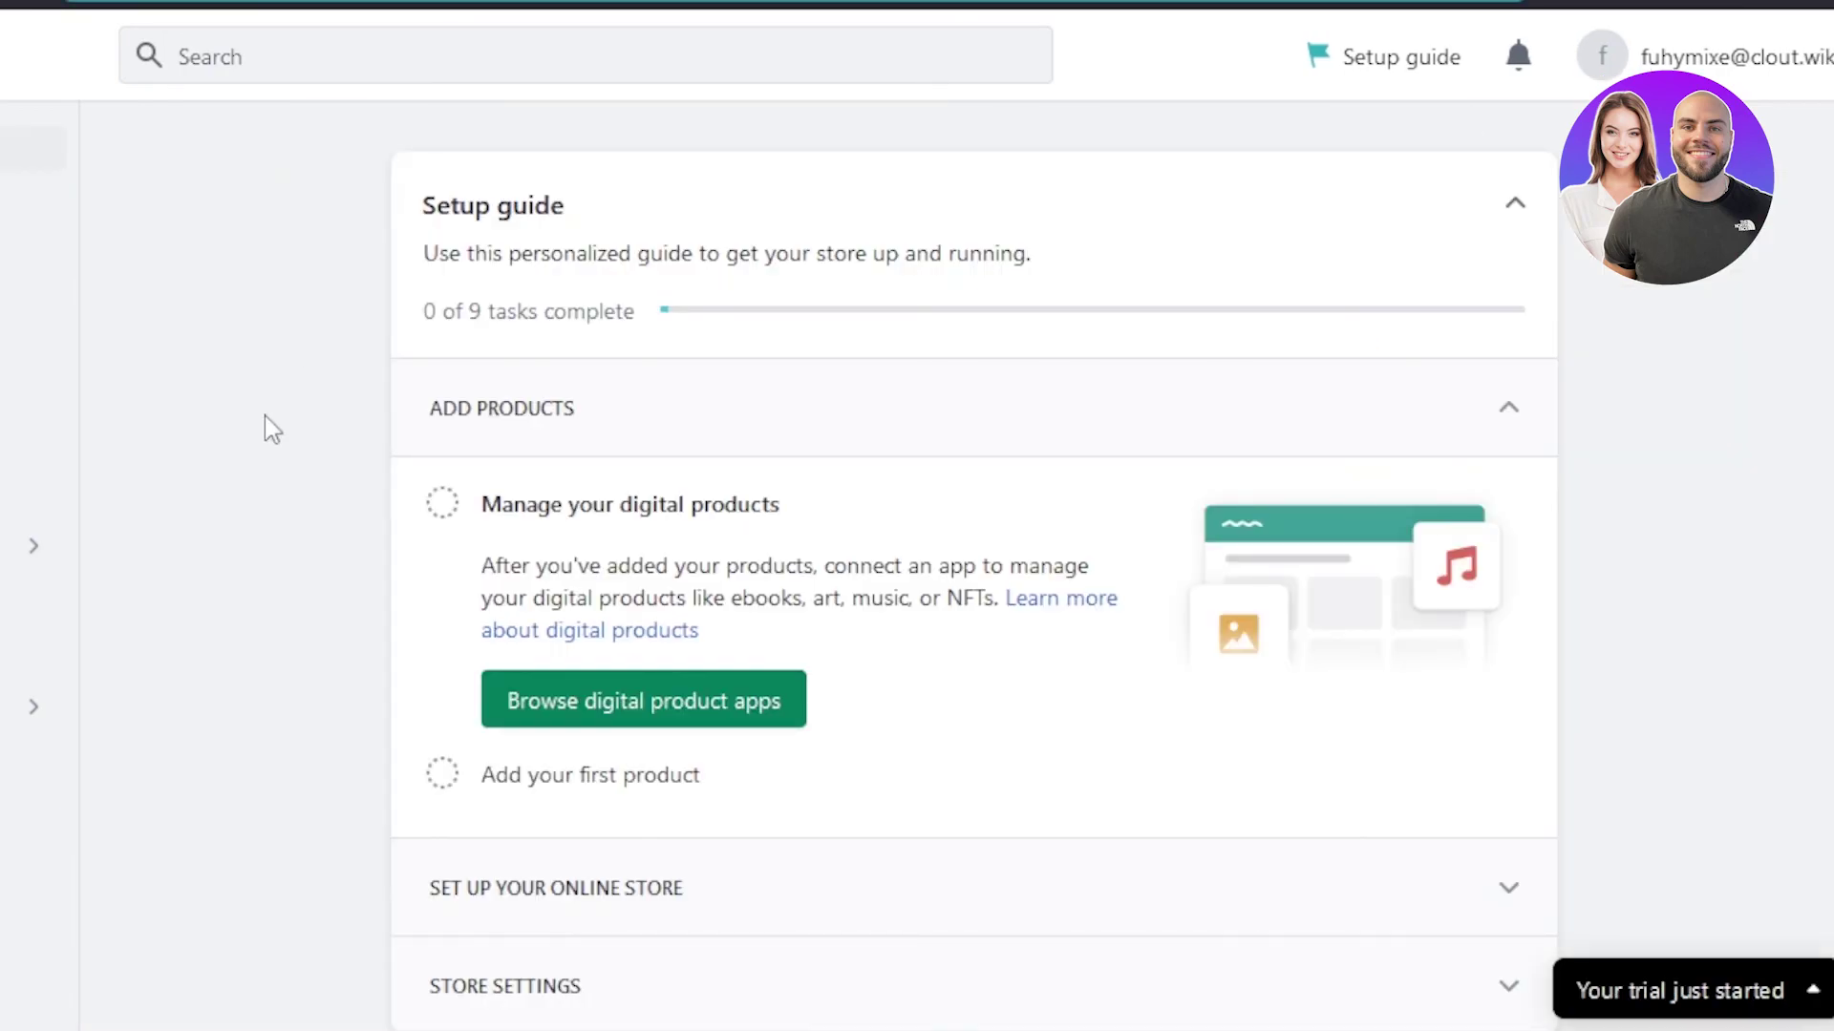
pyautogui.scroll(-5, 1678, 286)
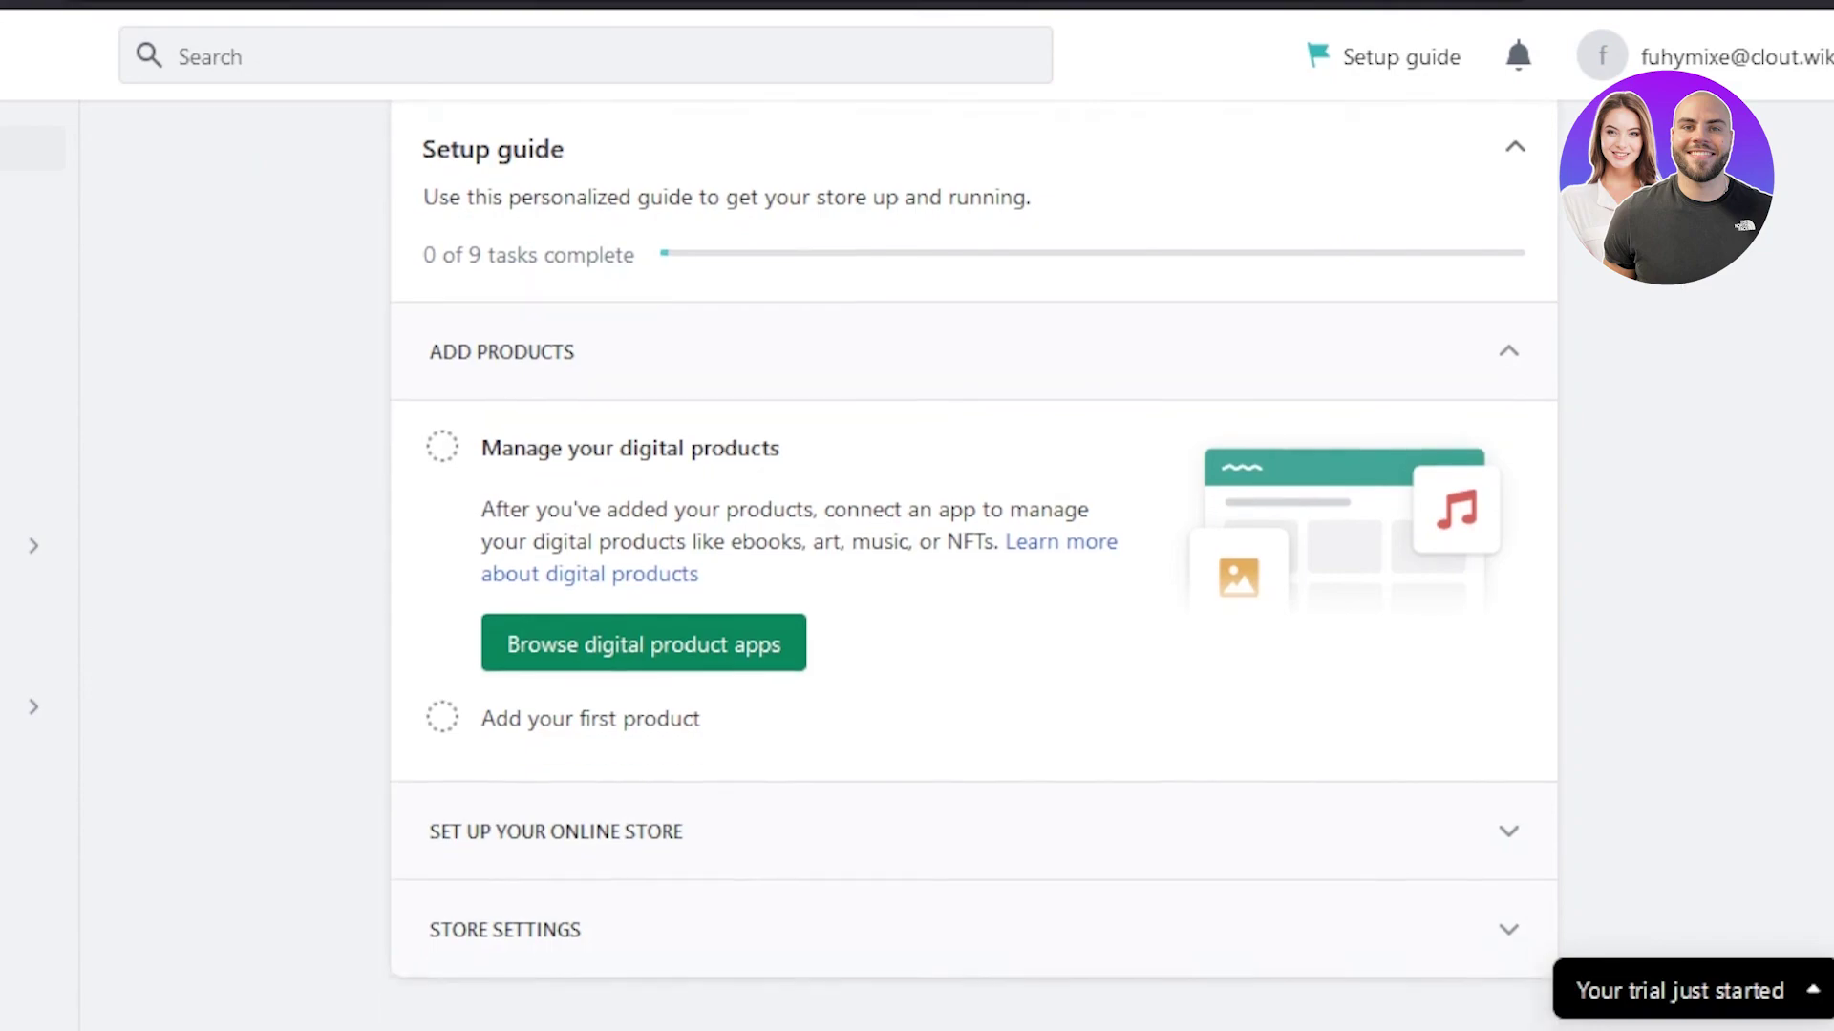
pyautogui.scroll(5, 1678, 287)
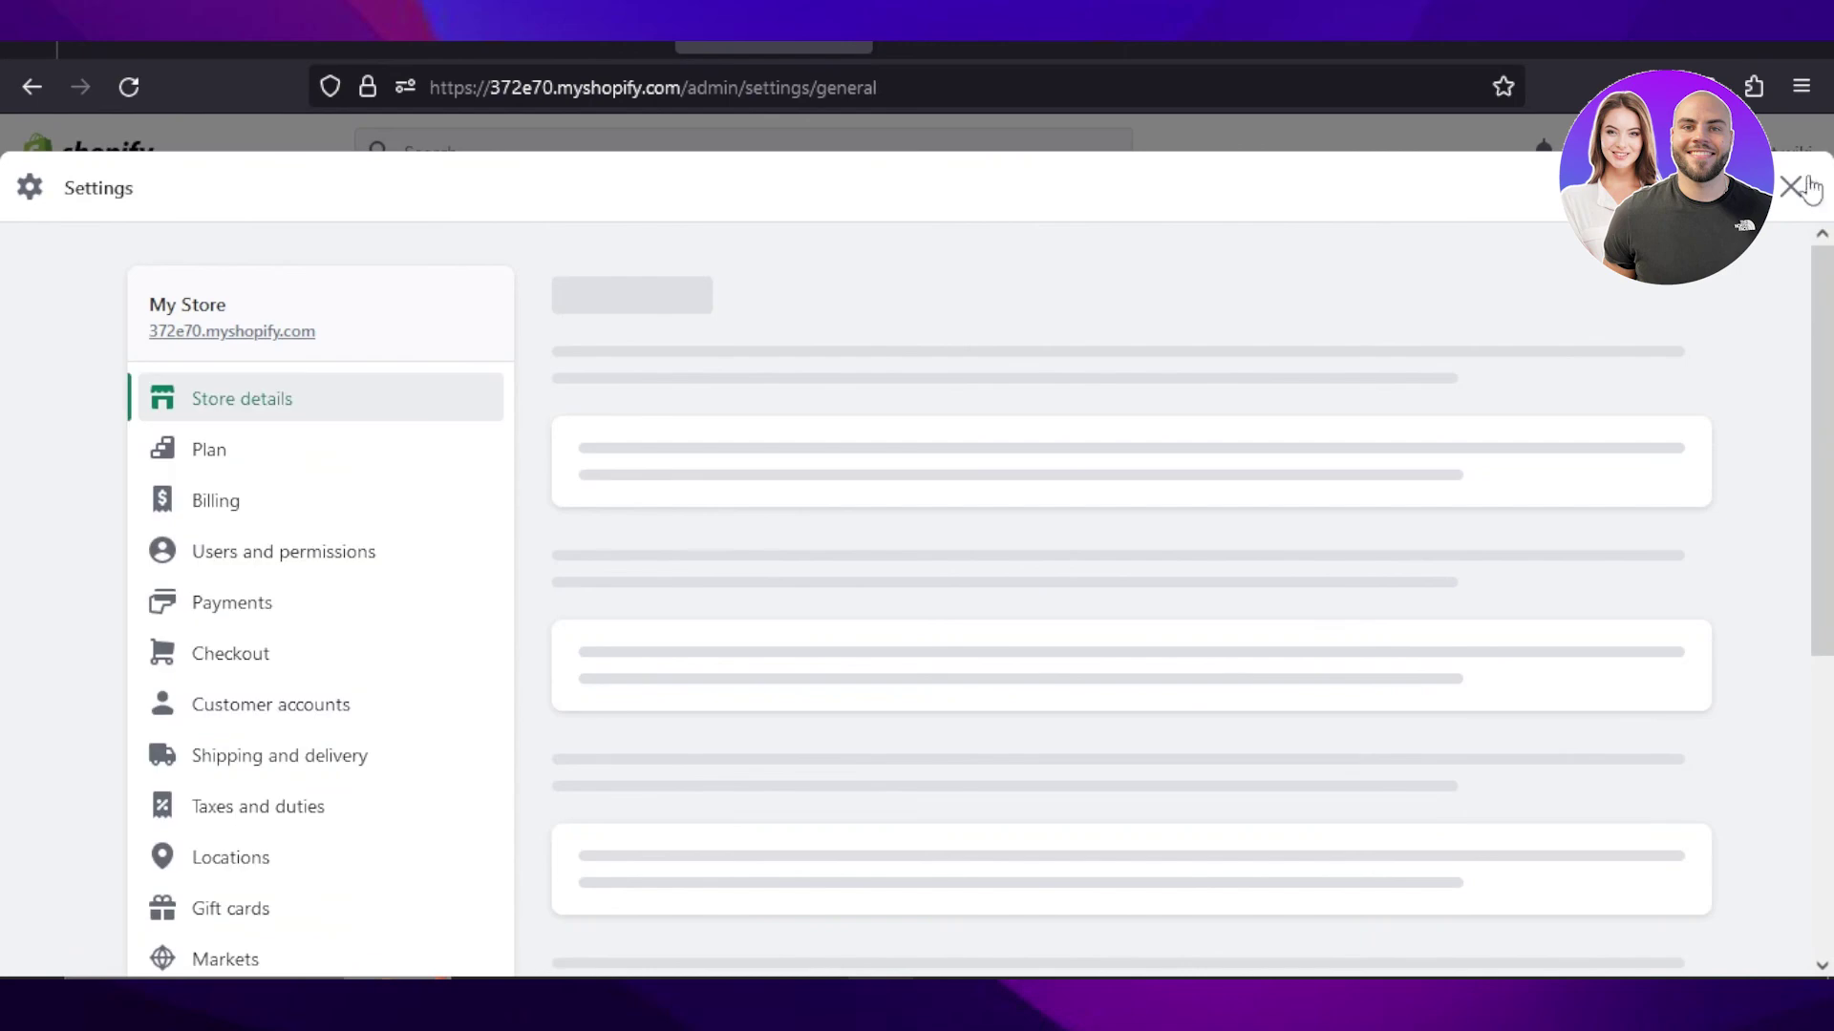
pyautogui.click(1808, 184)
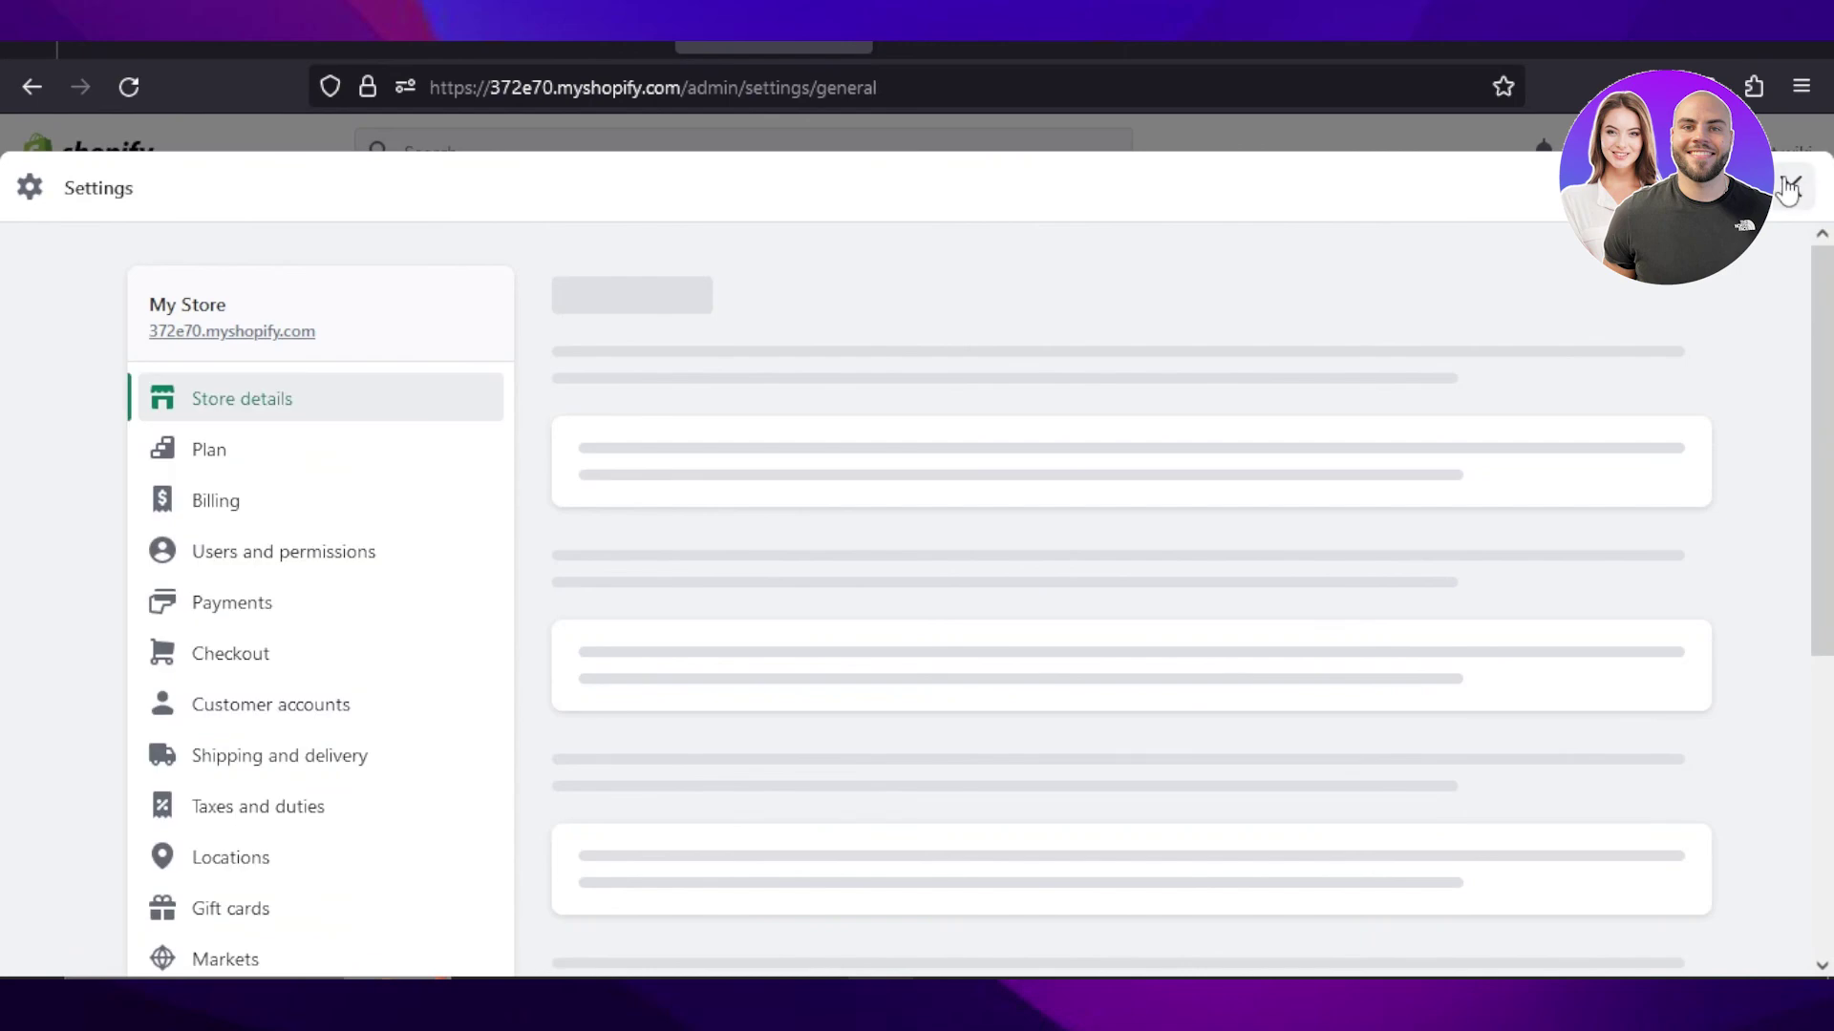